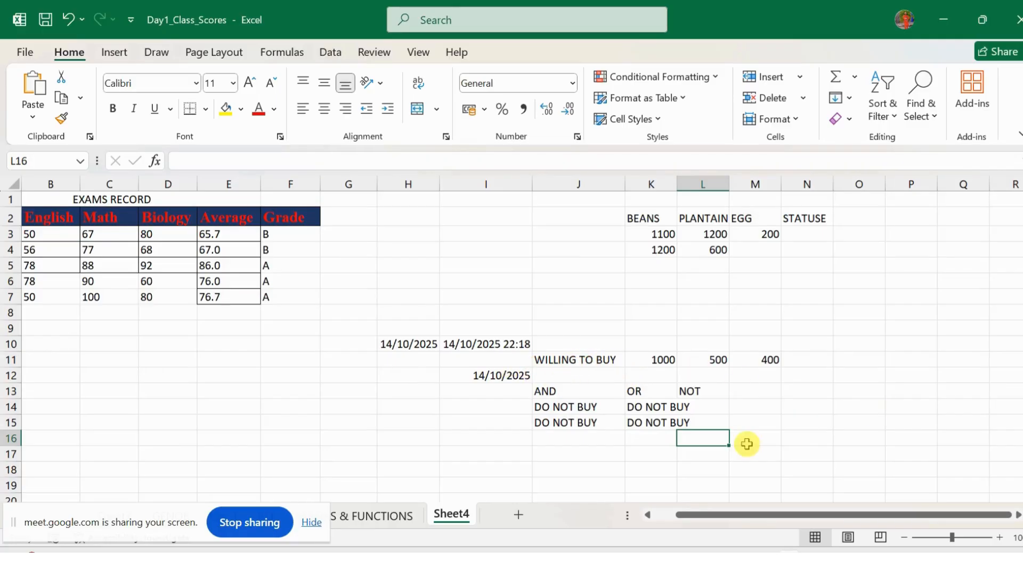
# Step: Type a draft EMAIL label in D13, then reselect D13 to replace it
pyautogui.click(172, 397)
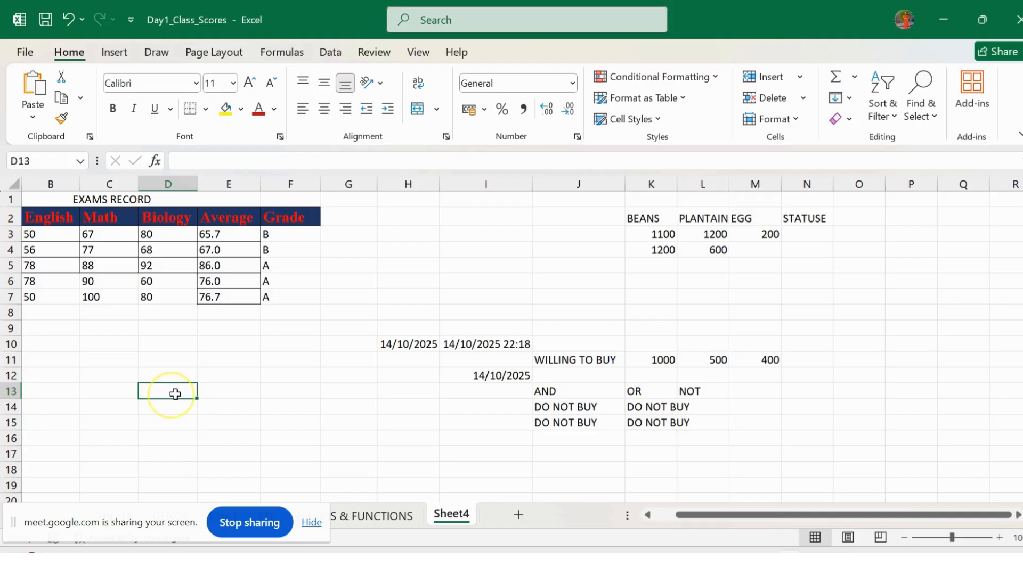
pyautogui.write('EMM')
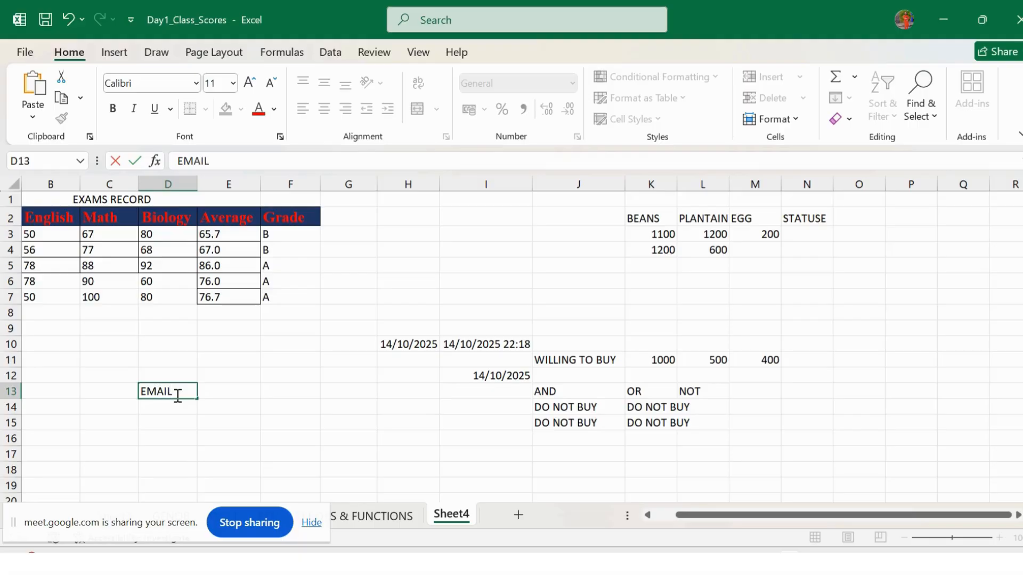
pyautogui.write('IL')
pyautogui.moveTo(167, 414); pyautogui.dragTo(168, 423)
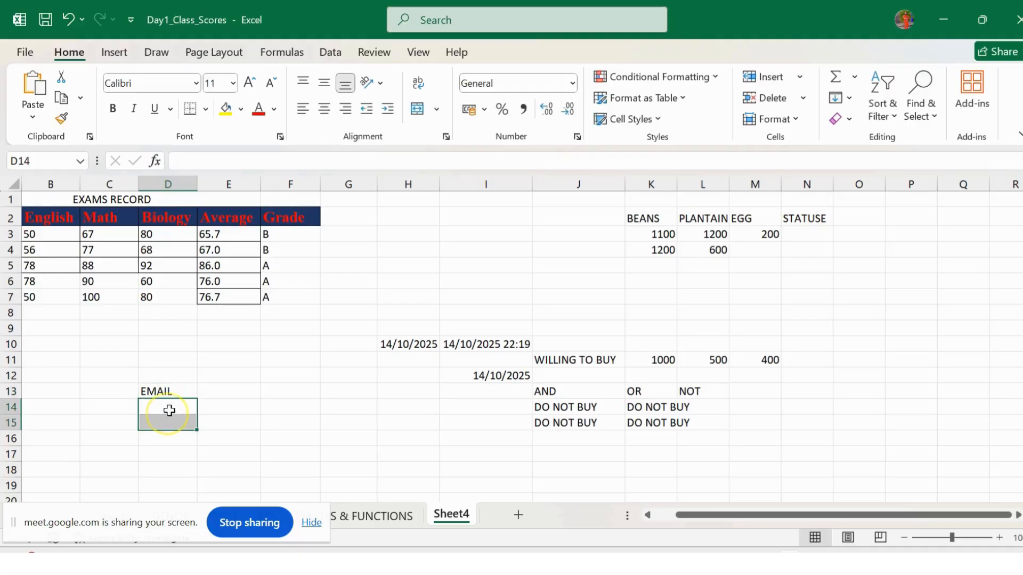
pyautogui.click(170, 409)
pyautogui.click(156, 389)
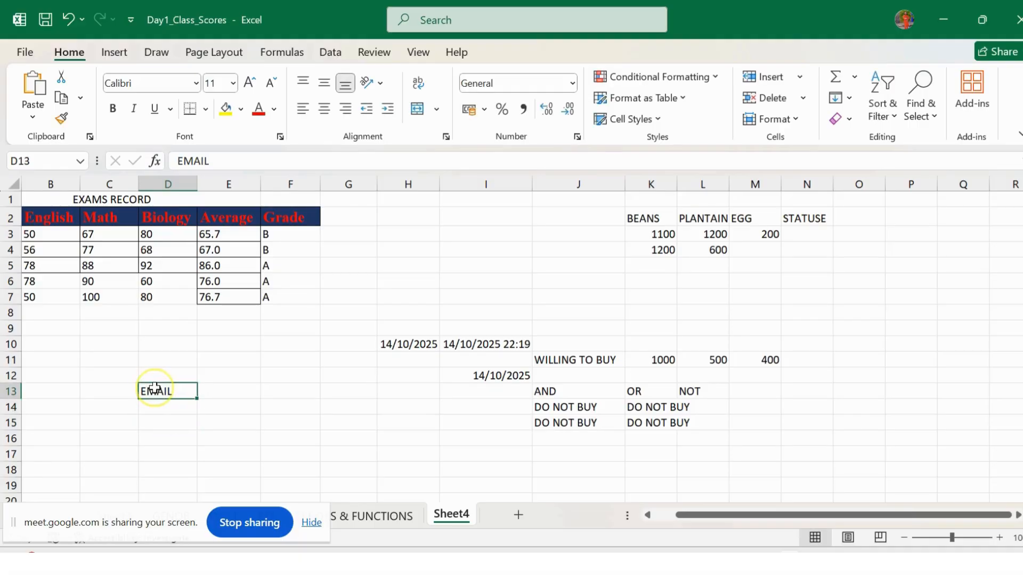
# Step: Relabel D13 as USERNAME and put PASSWORD in D14
pyautogui.write('USERNAME')
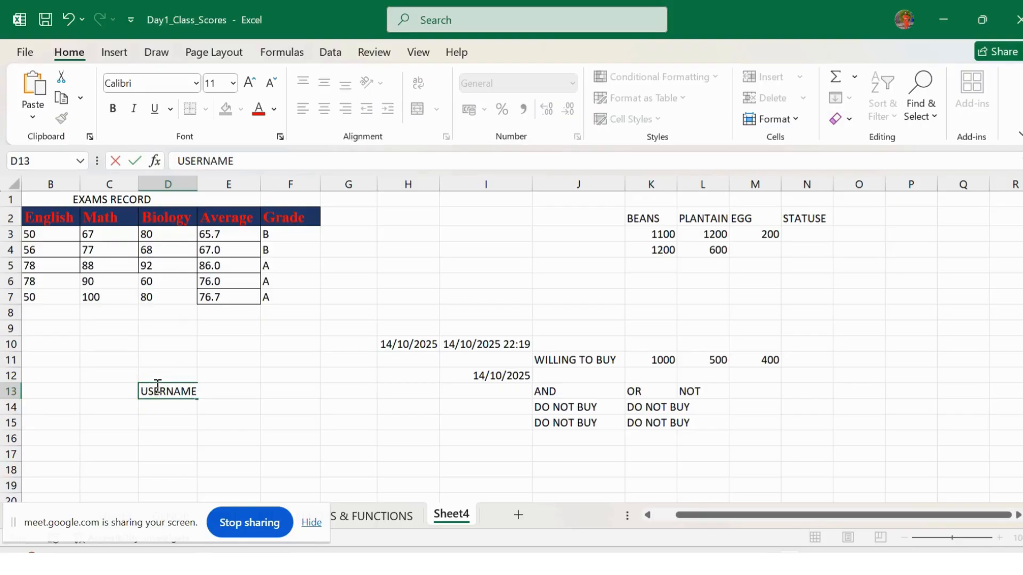
pyautogui.click(168, 409)
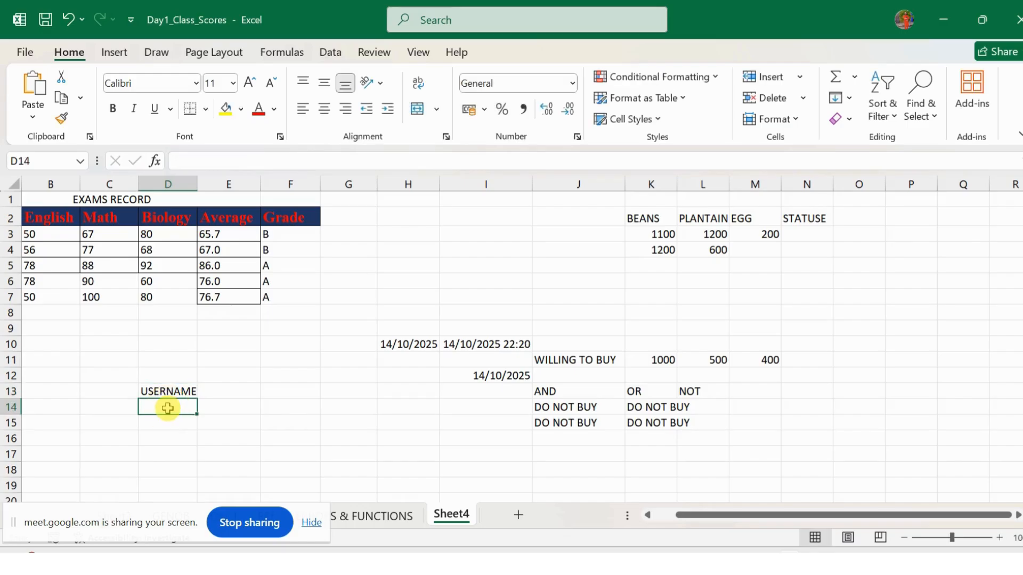
pyautogui.write('PASSW')
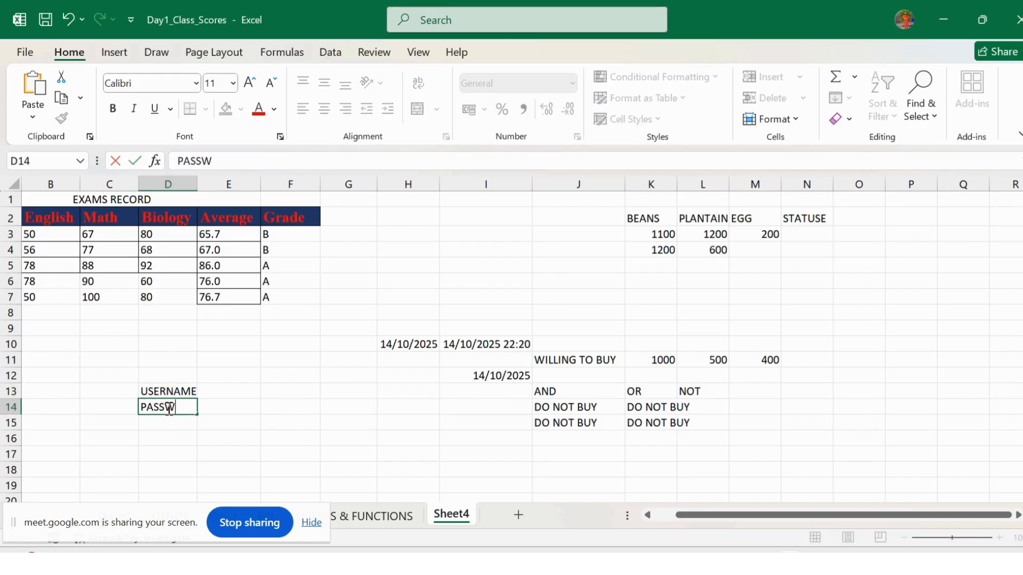
pyautogui.write('ORD')
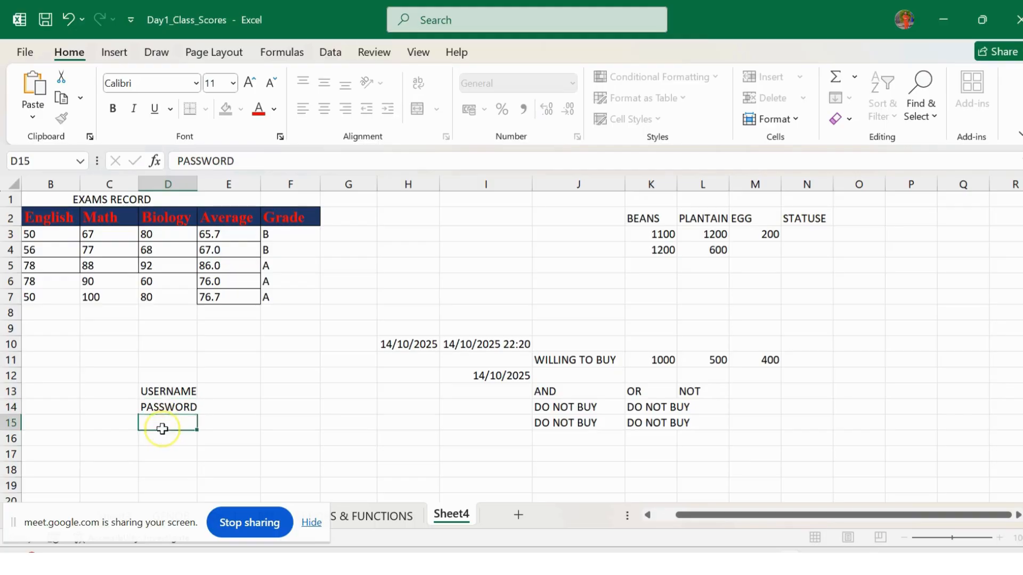
pyautogui.press('Return')
pyautogui.click(213, 392)
pyautogui.click(194, 391)
pyautogui.click(222, 392)
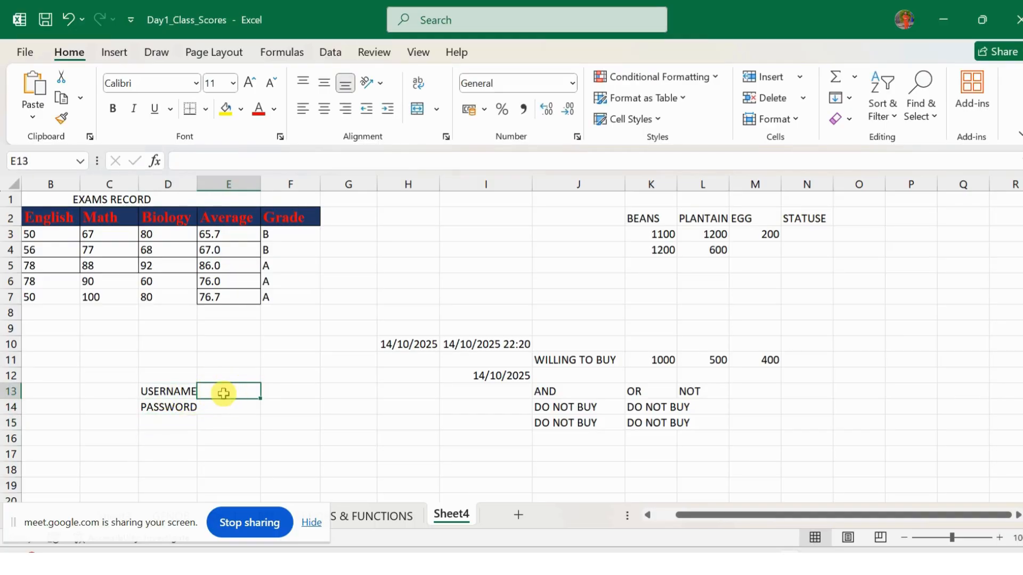
# Step: Enter a sample username in E13 and a password in E14, correcting the autocompleted entry
pyautogui.write('GE')
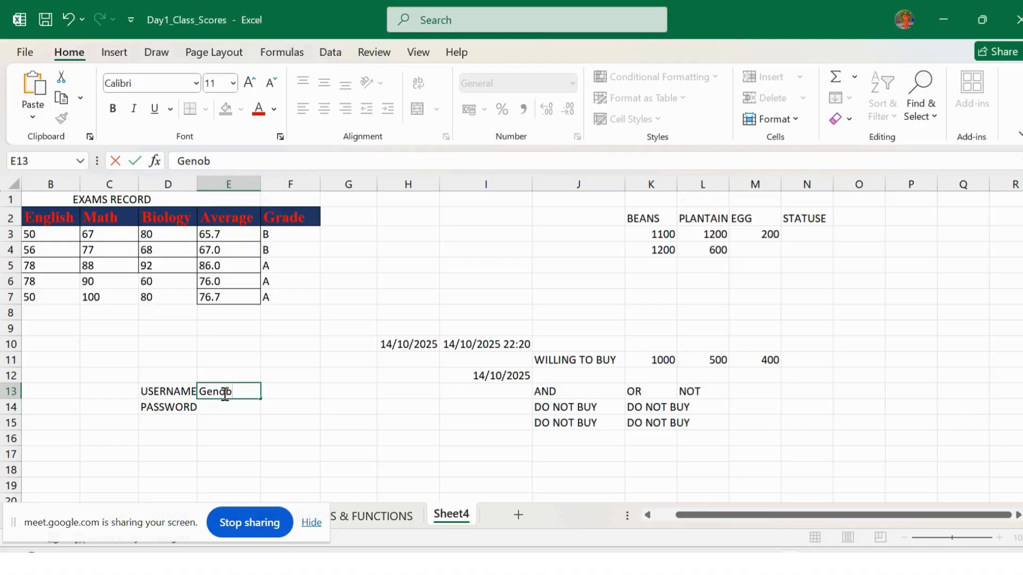
pyautogui.write('_tech')
pyautogui.click(227, 409)
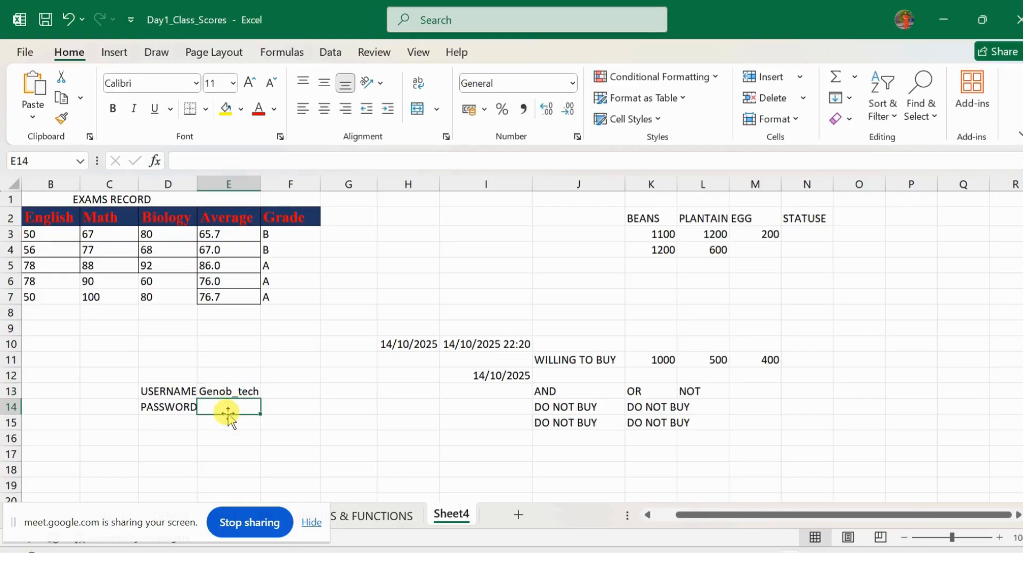
pyautogui.doubleClick(228, 409)
pyautogui.write('Genob_tech')
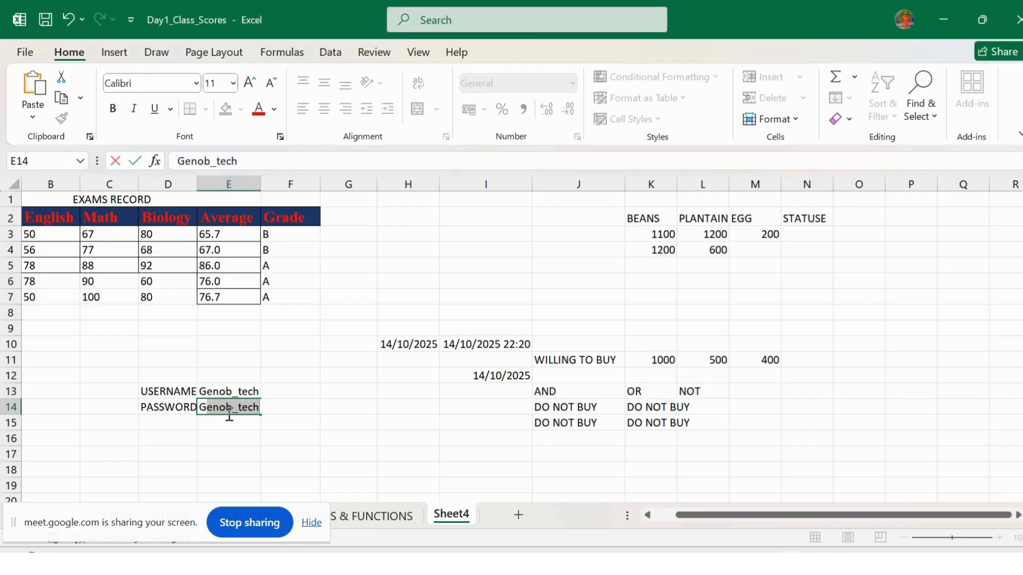
pyautogui.click(239, 409)
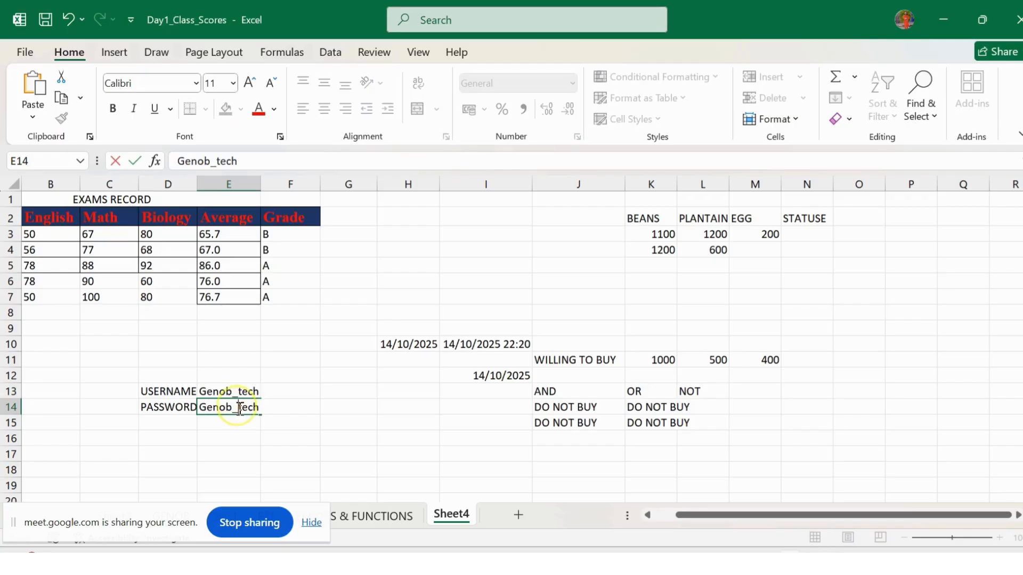
pyautogui.press('BackSpace')
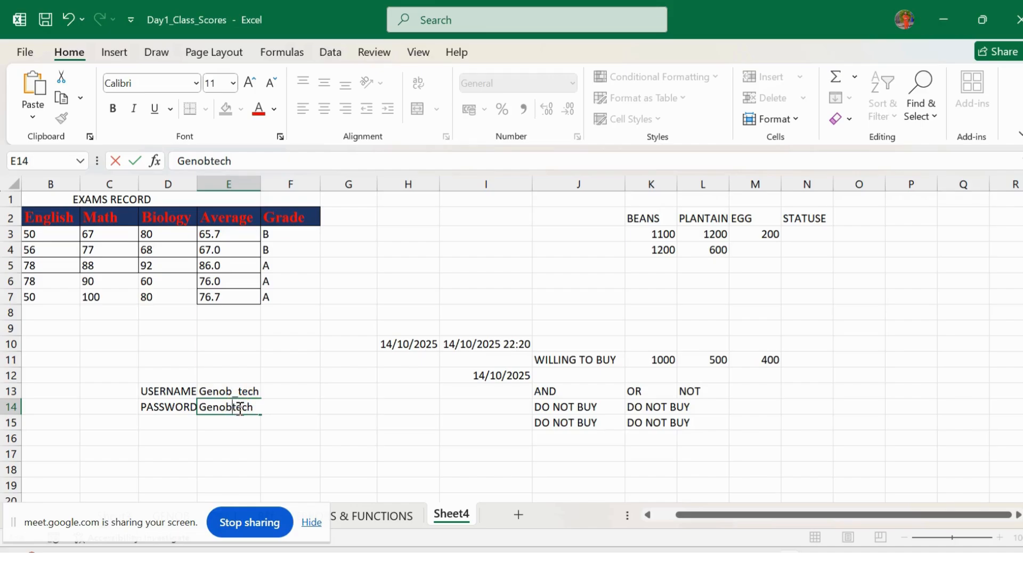
pyautogui.write('@')
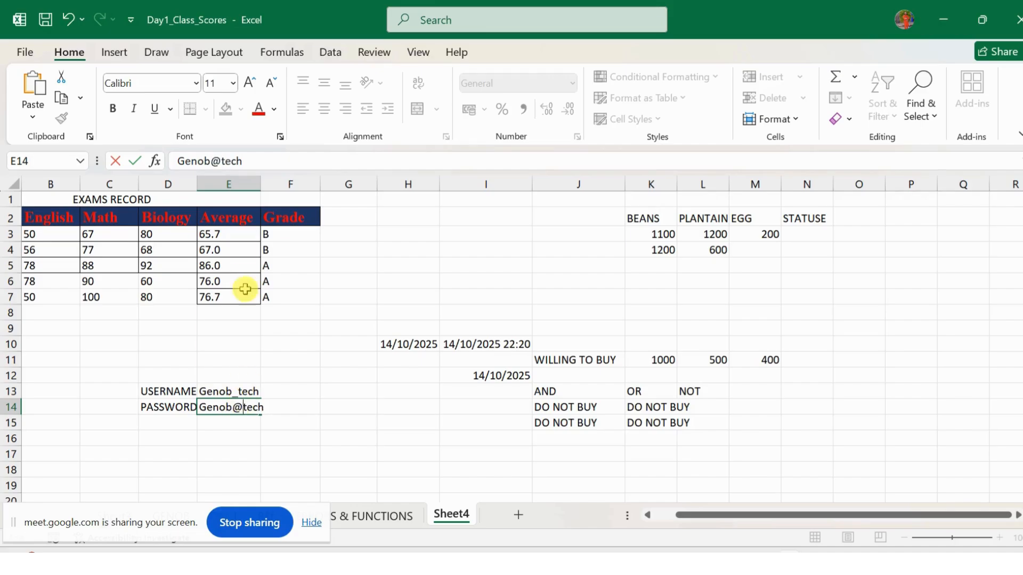
pyautogui.click(254, 164)
pyautogui.write('1')
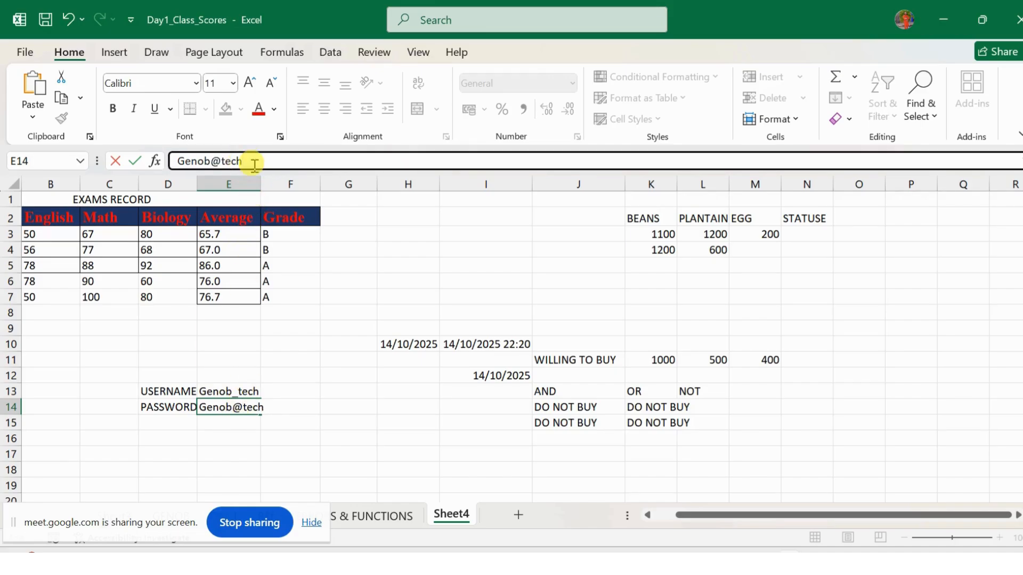
pyautogui.click(332, 456)
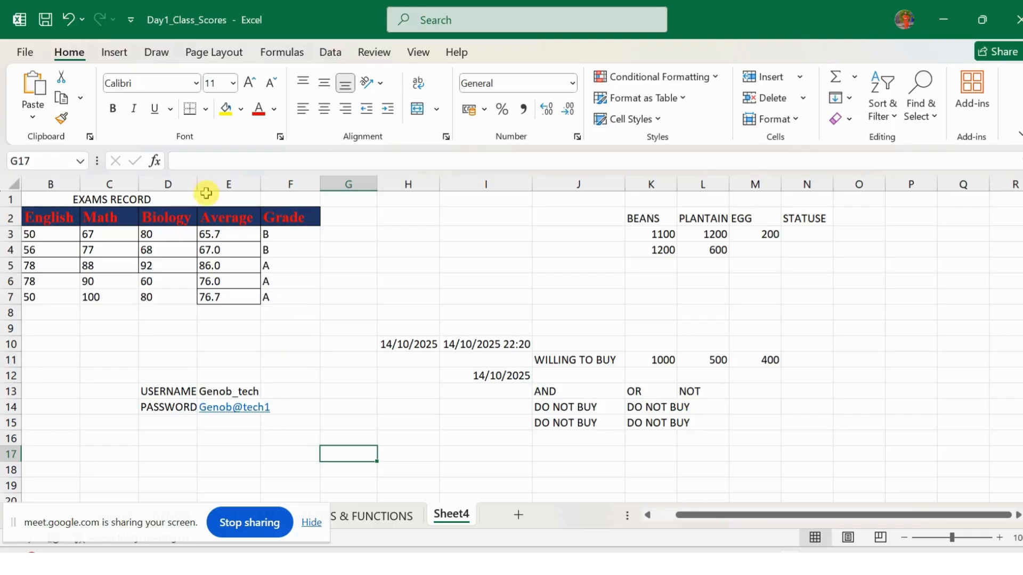
# Step: Widen column D so the USERNAME and PASSWORD labels fit
pyautogui.moveTo(199, 183); pyautogui.dragTo(210, 185)
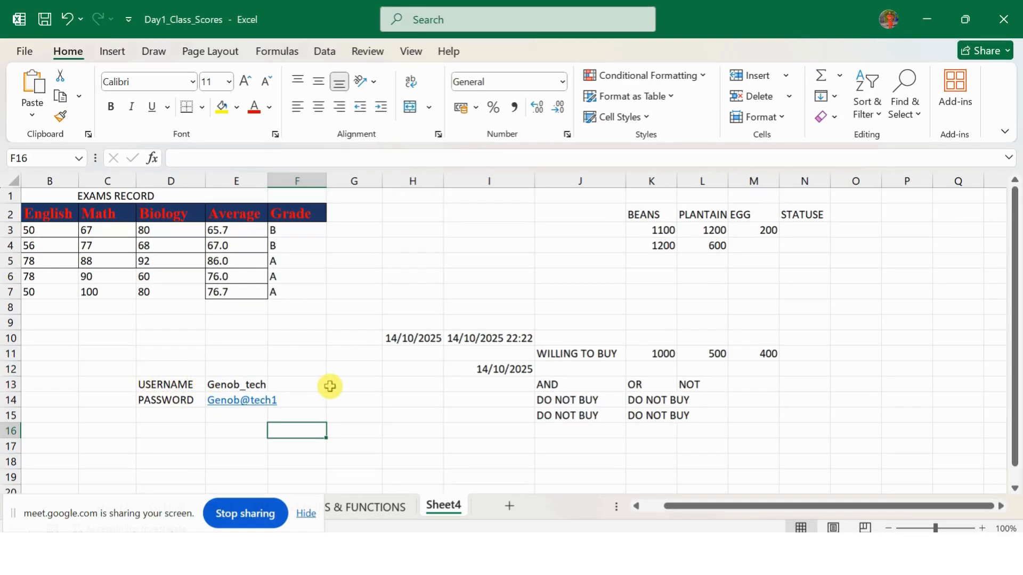
pyautogui.click(351, 384)
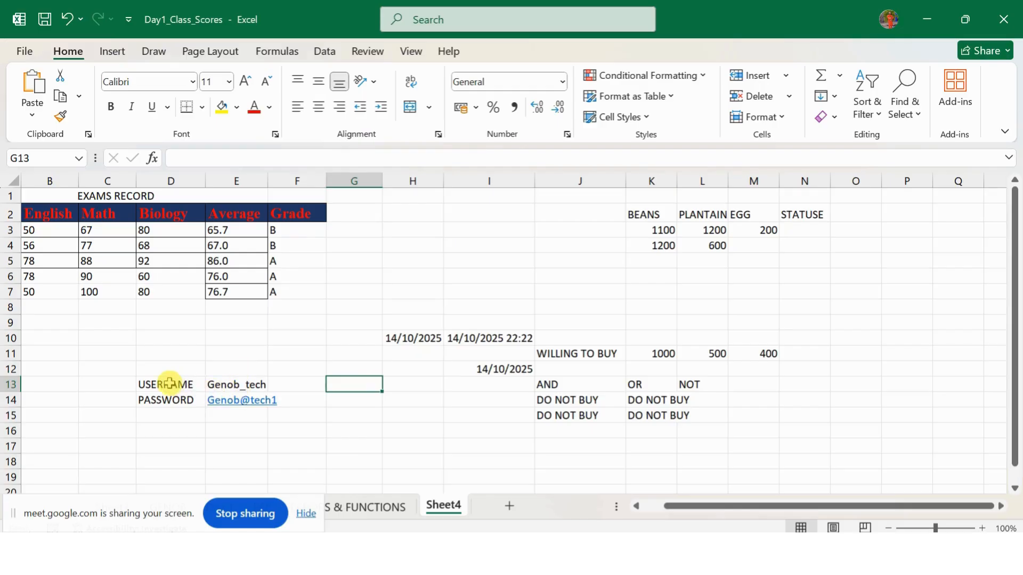
pyautogui.moveTo(226, 373); pyautogui.dragTo(238, 403)
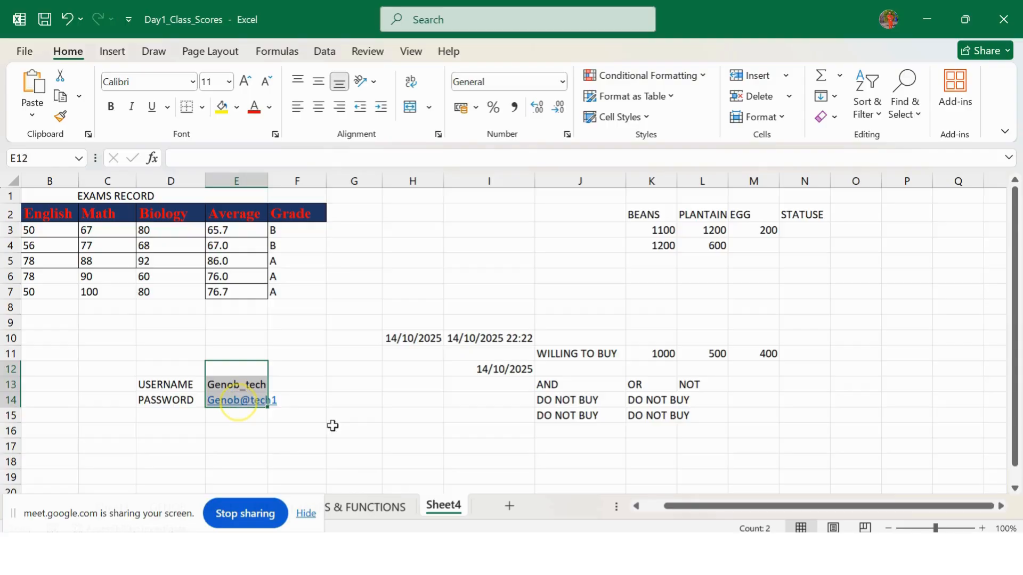
pyautogui.click(354, 388)
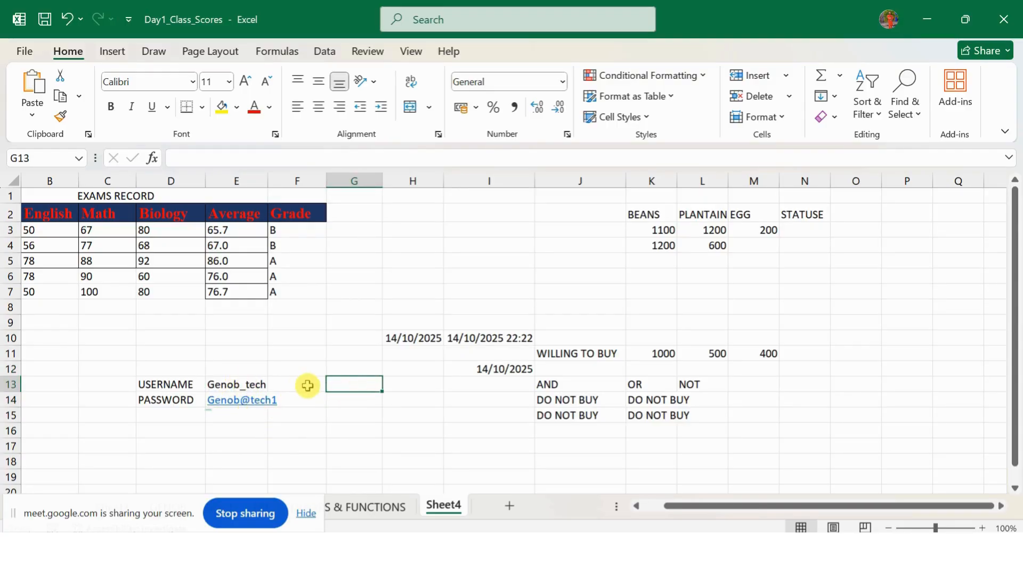
# Step: Apply a fill and all-side borders to input cells G13:G14
pyautogui.moveTo(346, 388); pyautogui.dragTo(347, 403)
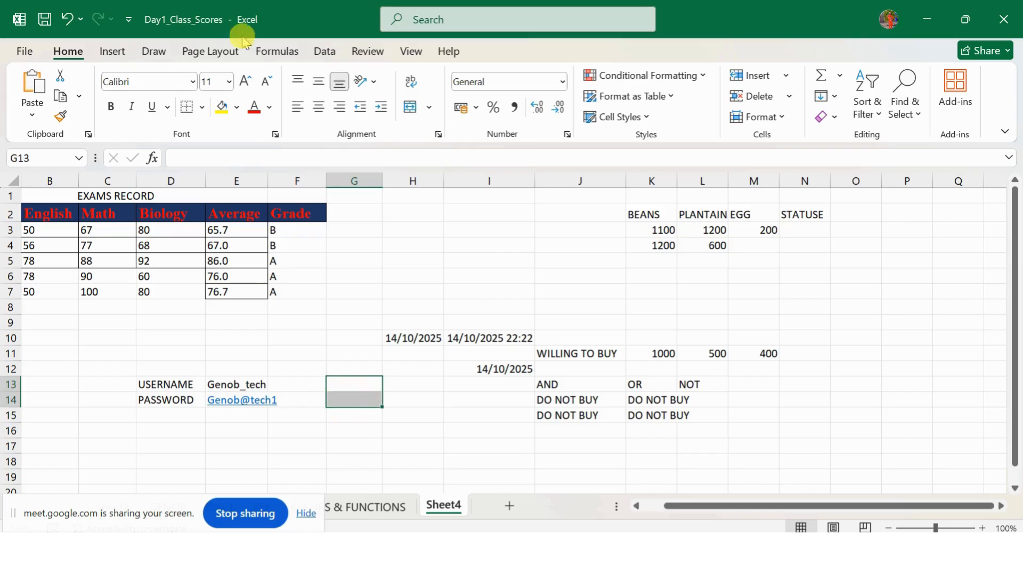
pyautogui.click(223, 108)
pyautogui.click(192, 109)
pyautogui.click(202, 108)
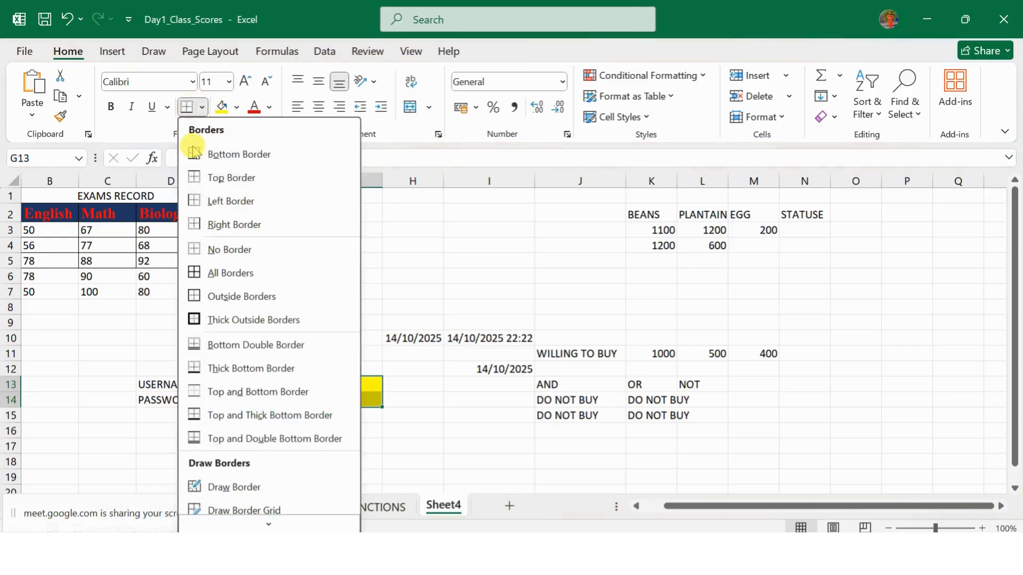
pyautogui.click(213, 272)
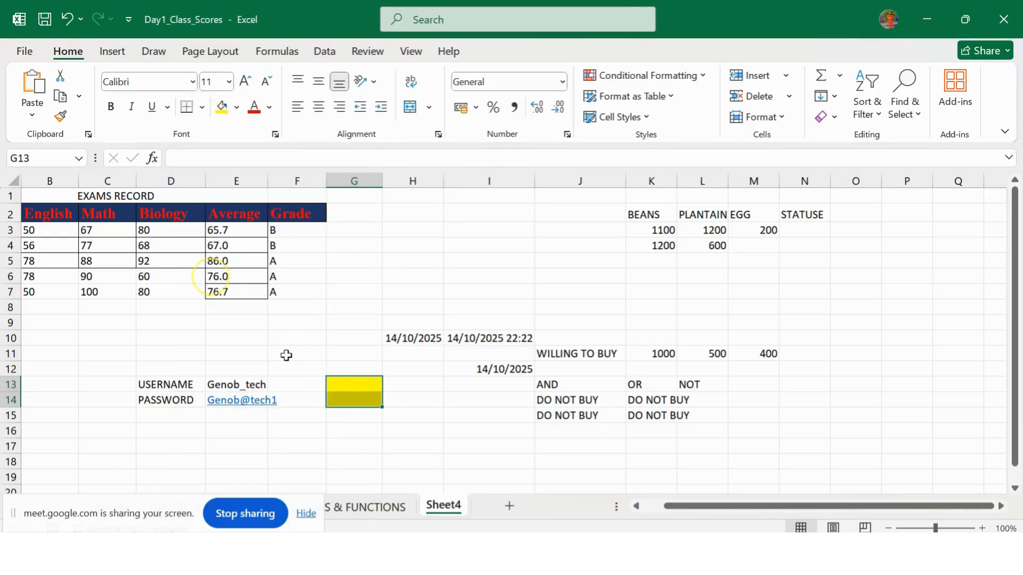
pyautogui.click(394, 443)
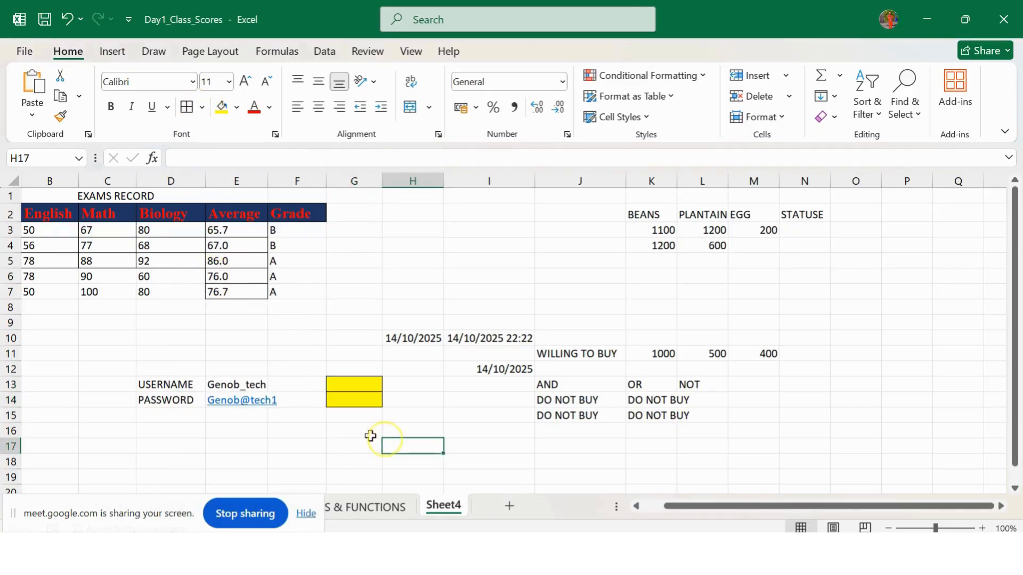
pyautogui.click(347, 389)
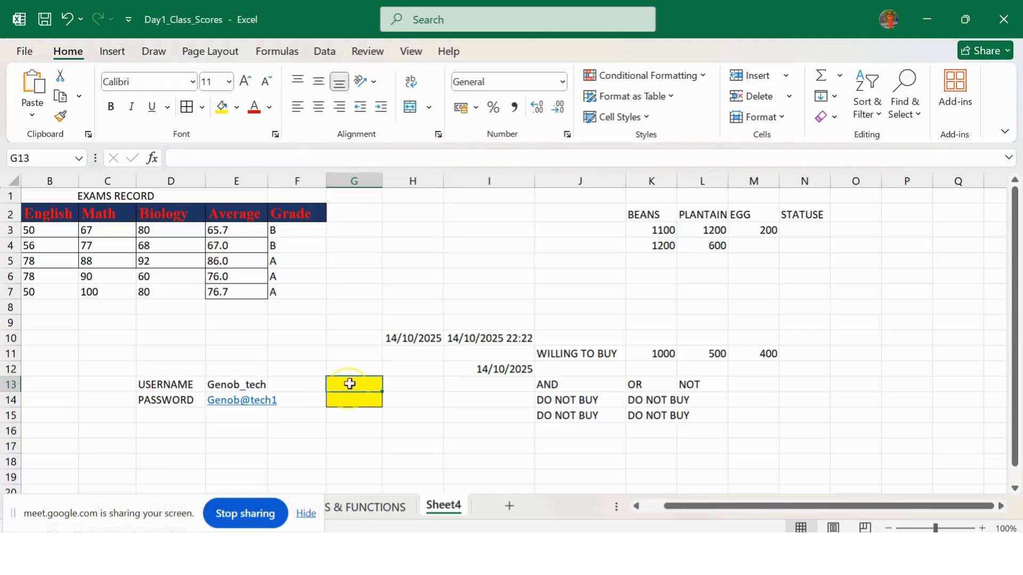
pyautogui.click(269, 108)
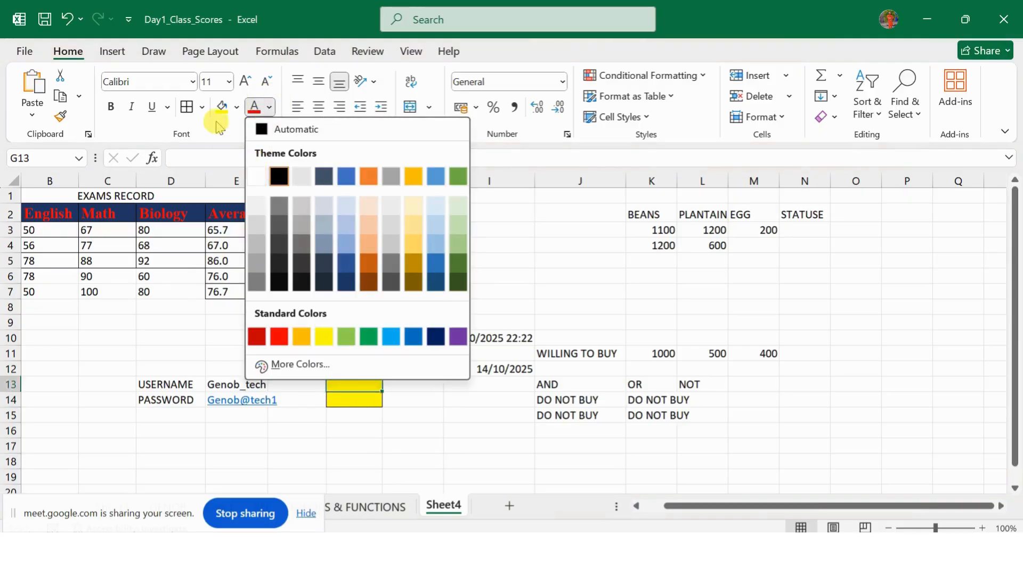
pyautogui.click(391, 422)
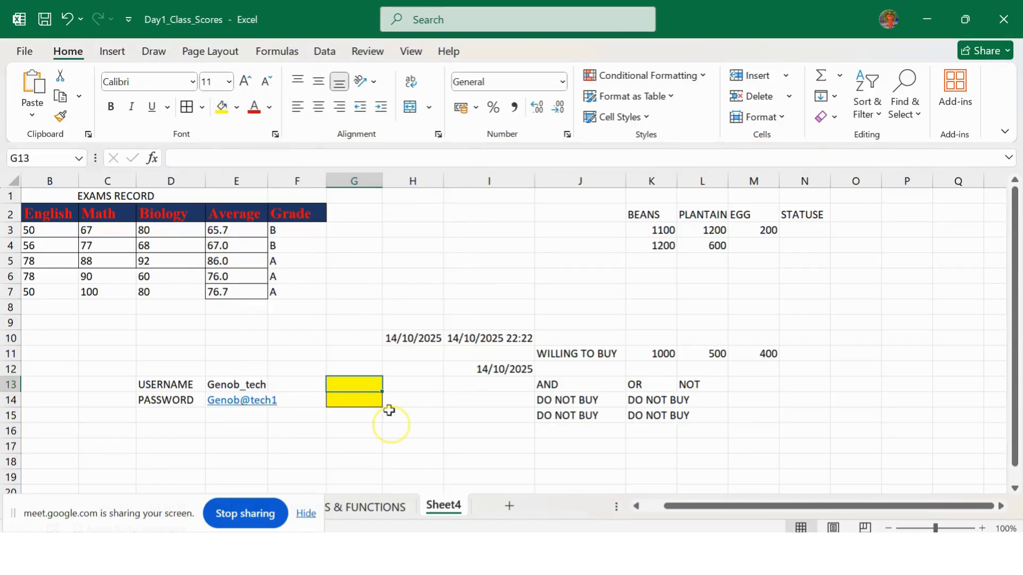
# Step: Give G13:G14 a dark navy fill with white font colour
pyautogui.moveTo(367, 385); pyautogui.dragTo(373, 400)
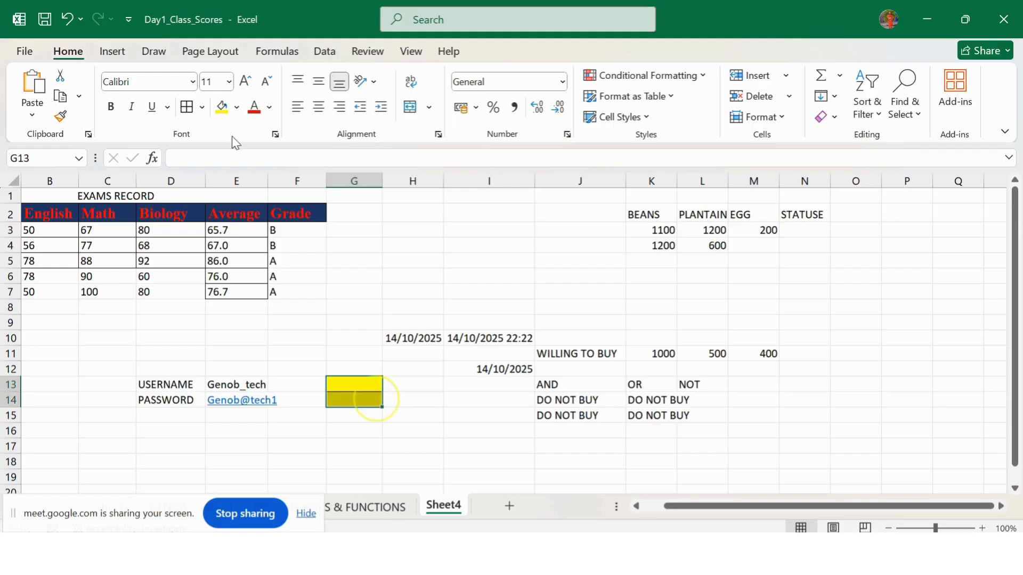
pyautogui.click(236, 107)
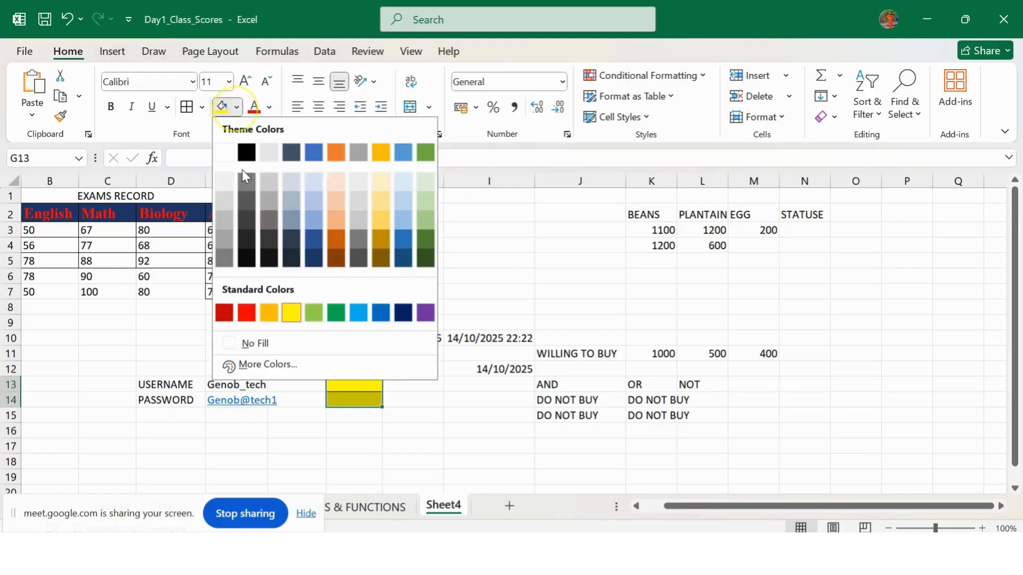
pyautogui.click(316, 257)
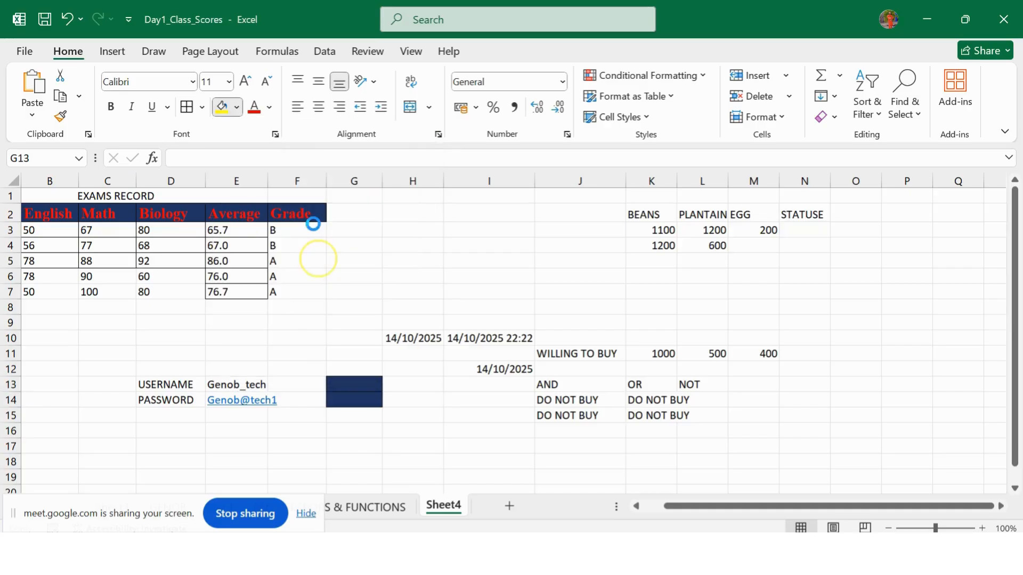
pyautogui.click(269, 108)
pyautogui.click(256, 177)
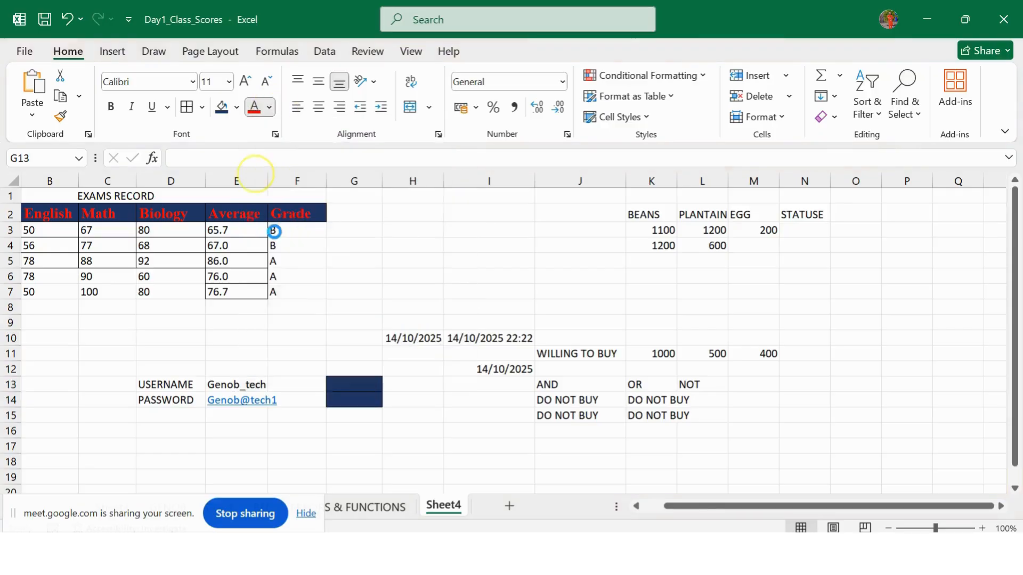
pyautogui.click(349, 418)
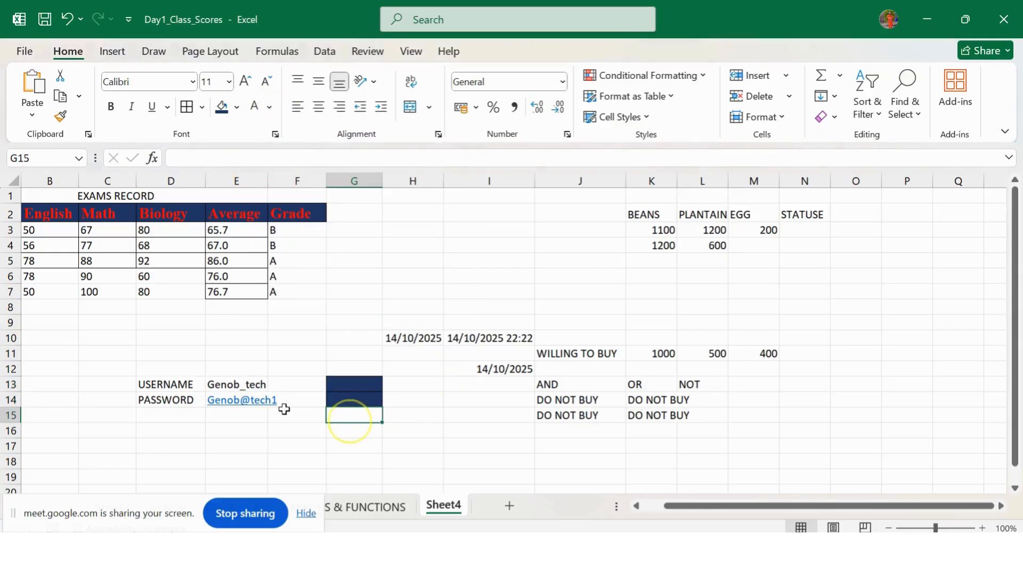
pyautogui.click(279, 415)
pyautogui.click(309, 429)
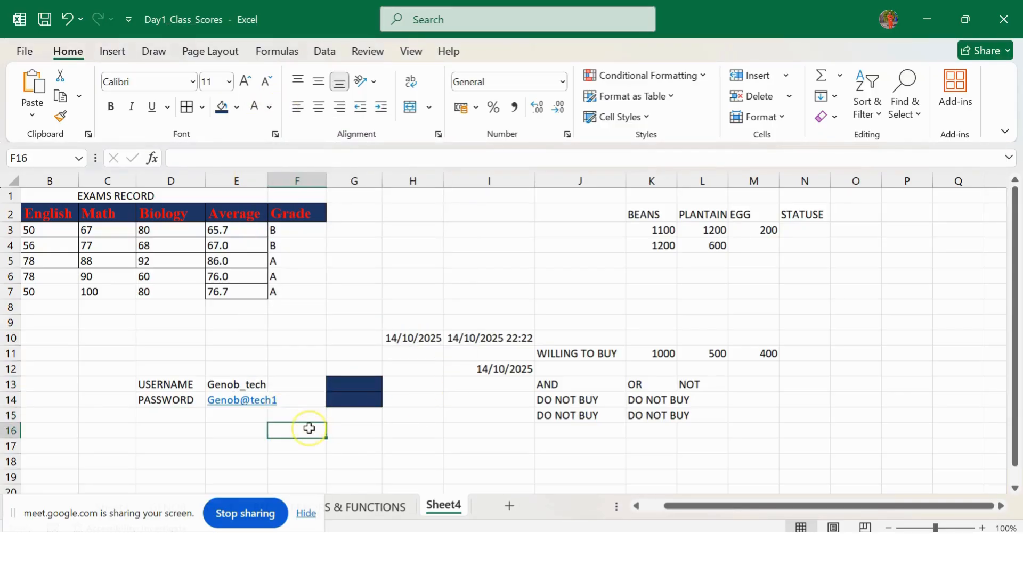
pyautogui.click(412, 389)
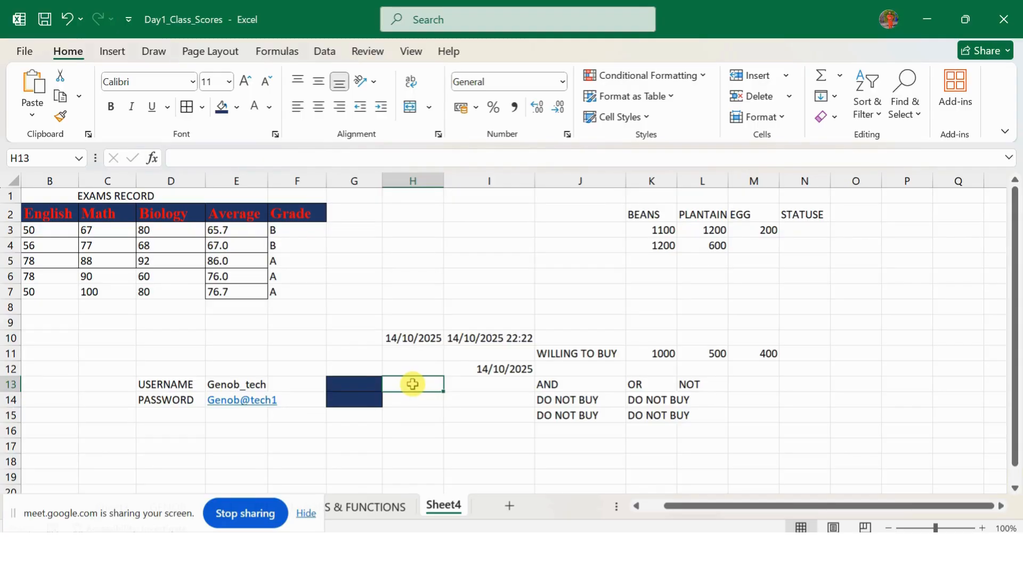
# Step: Start an =AND formula in H13 with the condition E13=G13
pyautogui.write('=')
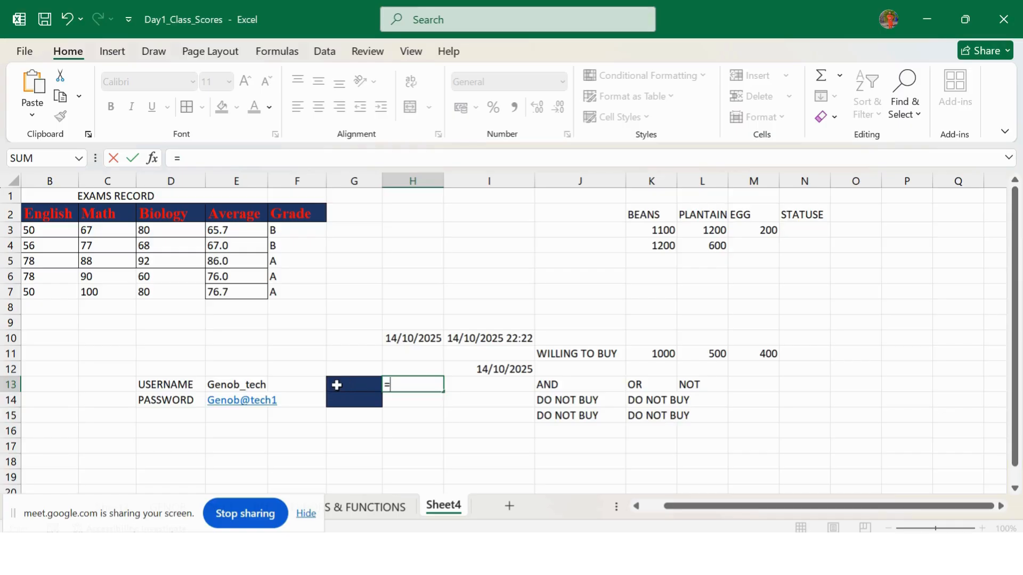
pyautogui.write('AND')
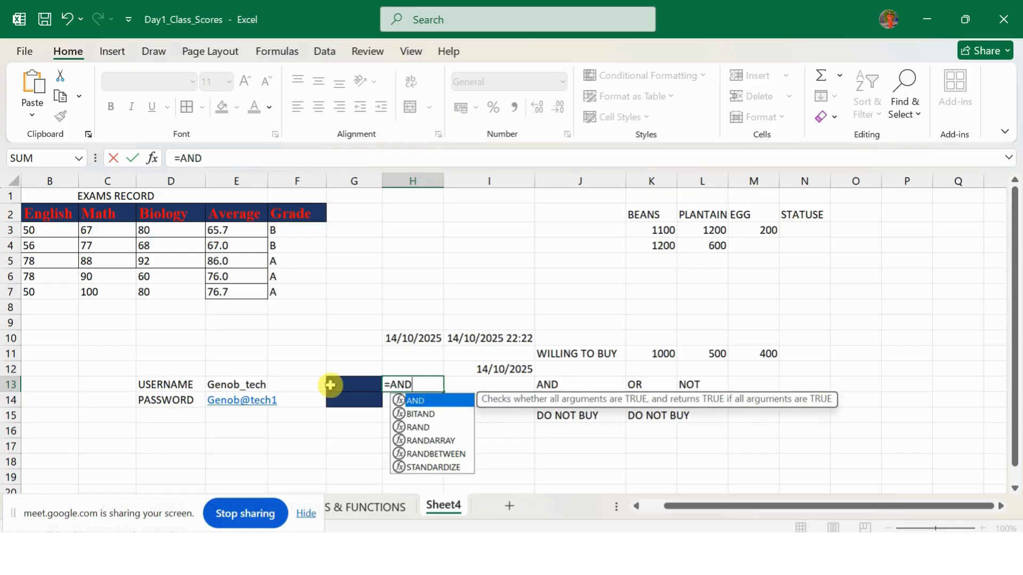
pyautogui.click(234, 385)
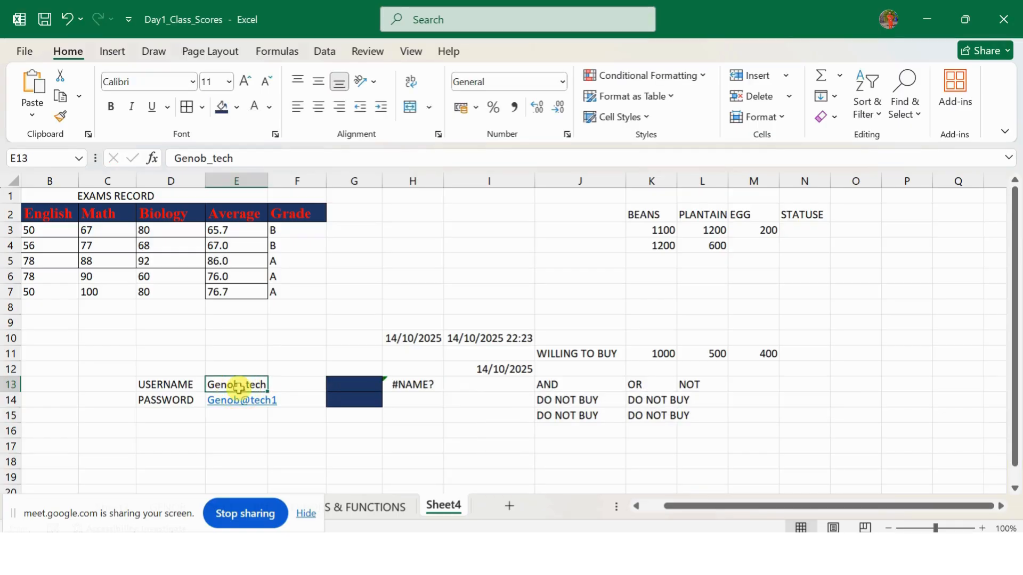
pyautogui.click(419, 385)
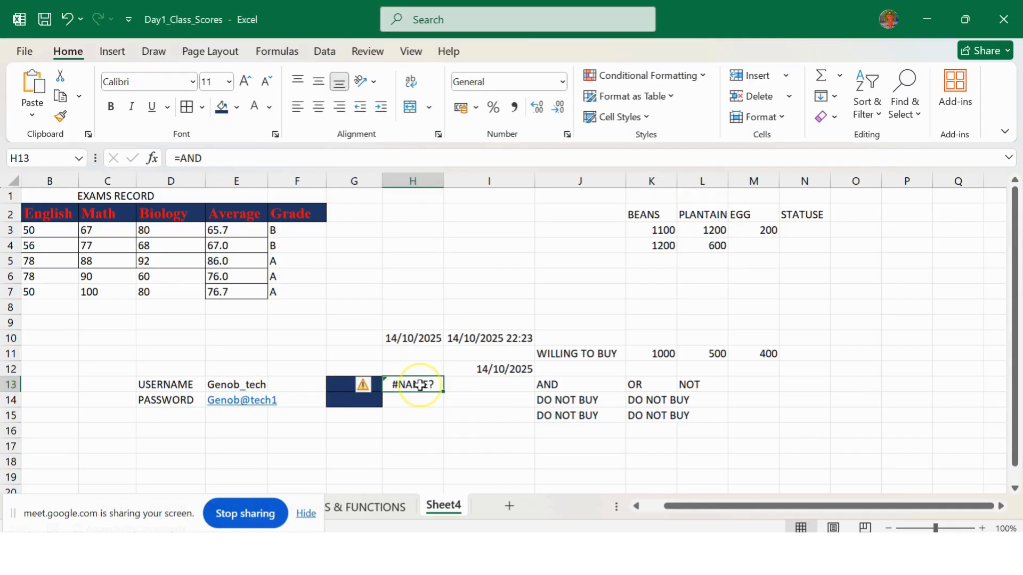
pyautogui.click(216, 159)
pyautogui.write('(')
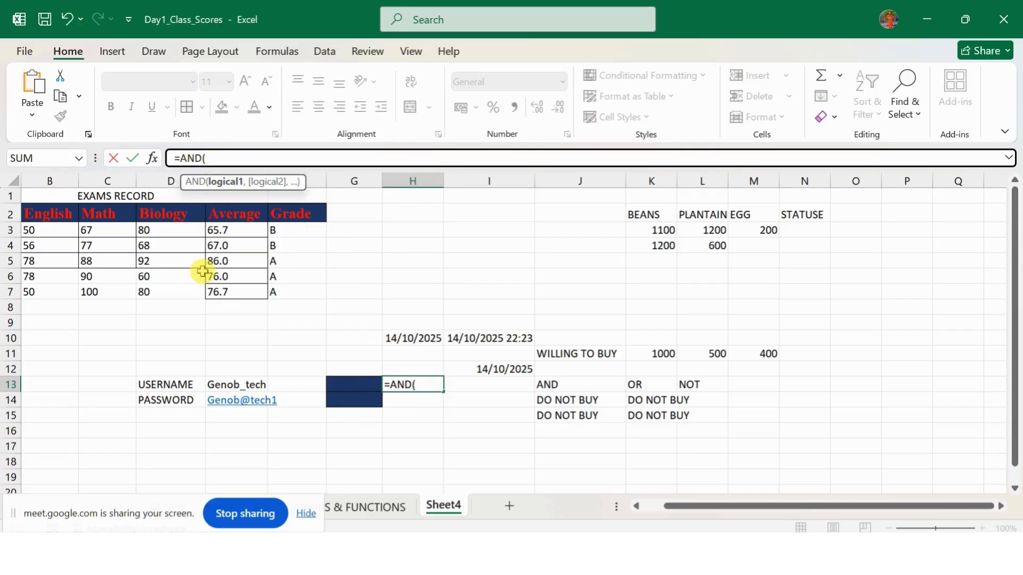
pyautogui.click(224, 382)
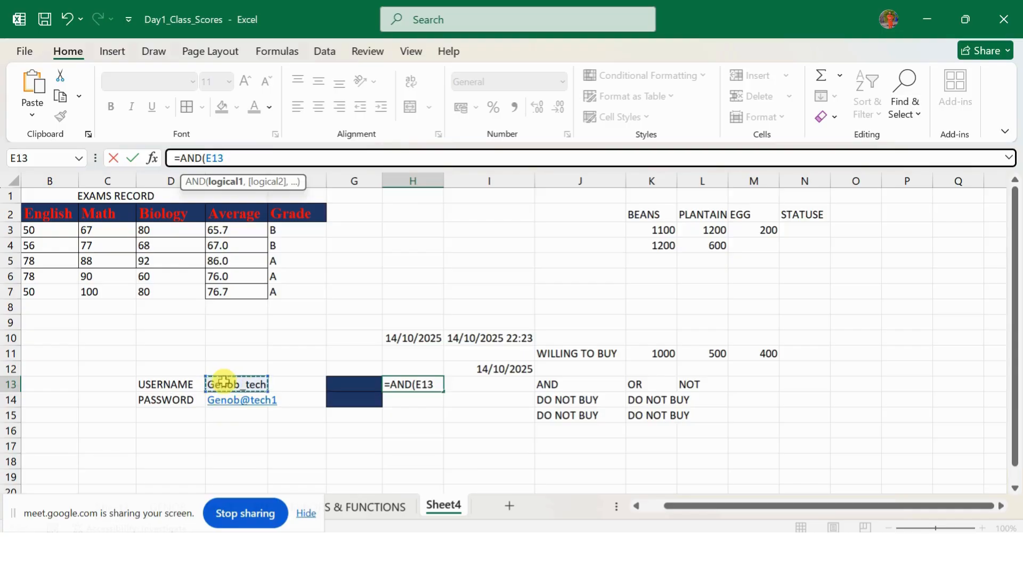
pyautogui.write('+')
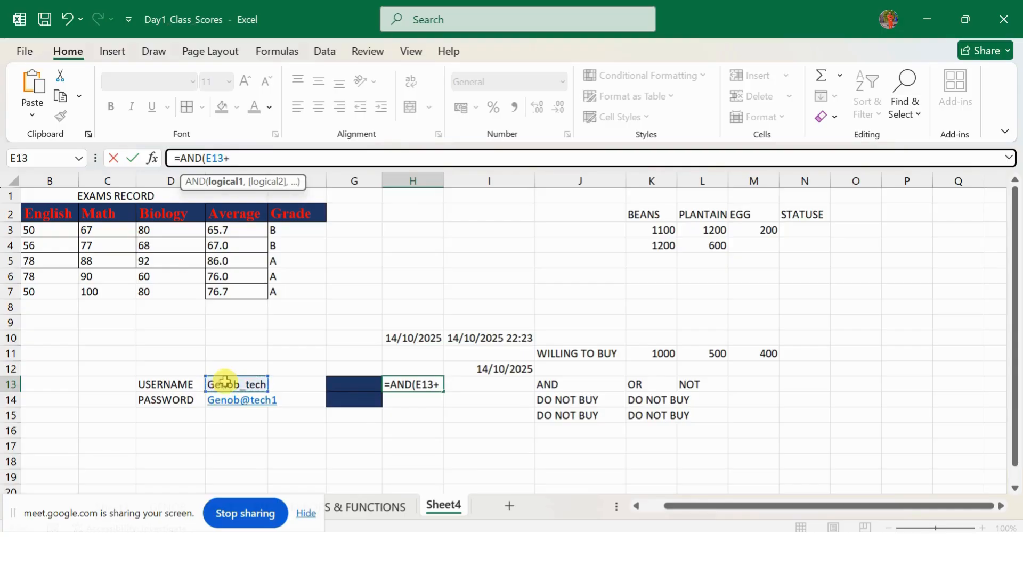
pyautogui.click(347, 382)
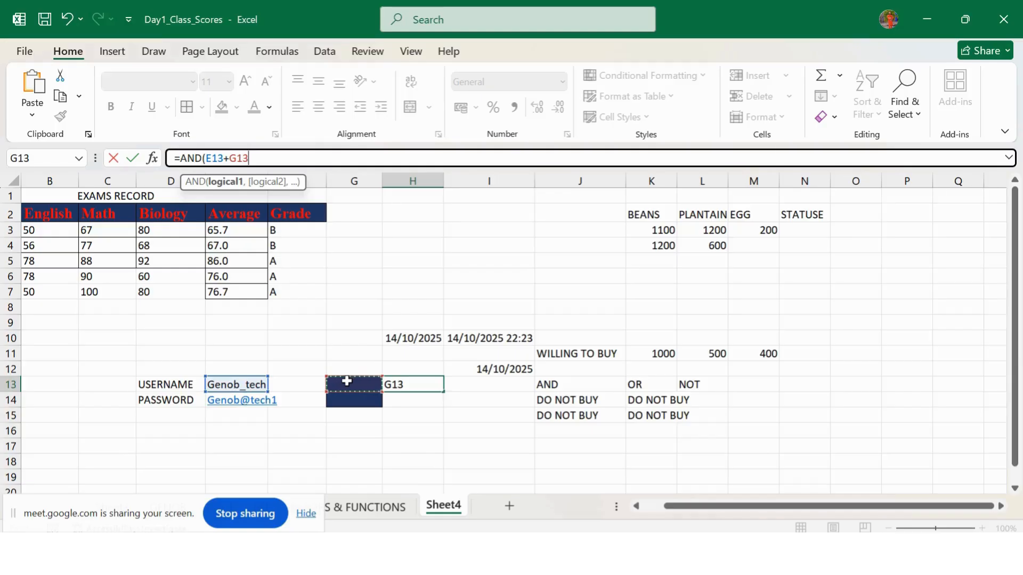
pyautogui.press('BackSpace')
pyautogui.press('BackSpace')
pyautogui.press('BackSpace')
pyautogui.press('BackSpace')
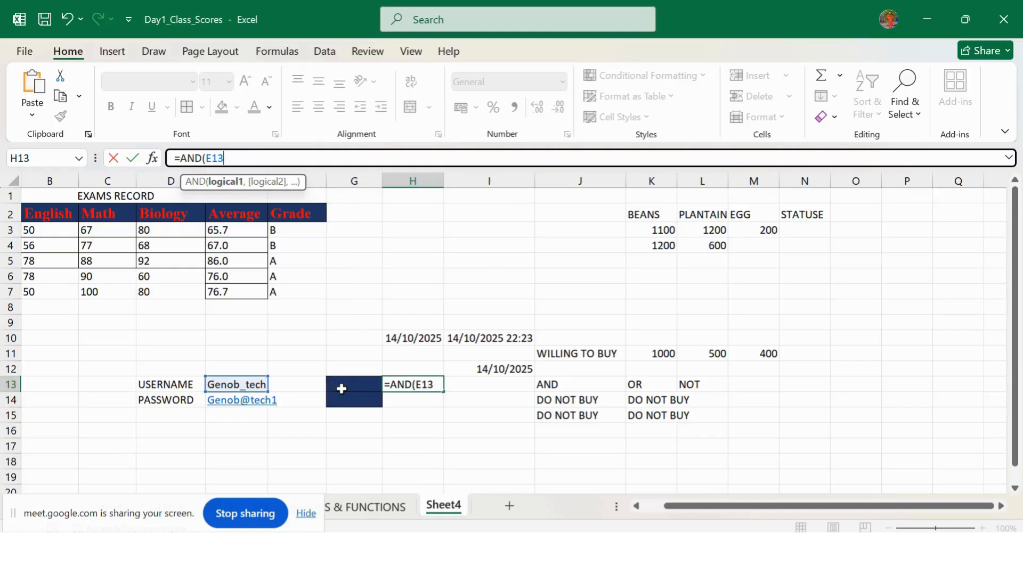
pyautogui.write('=')
pyautogui.click(358, 395)
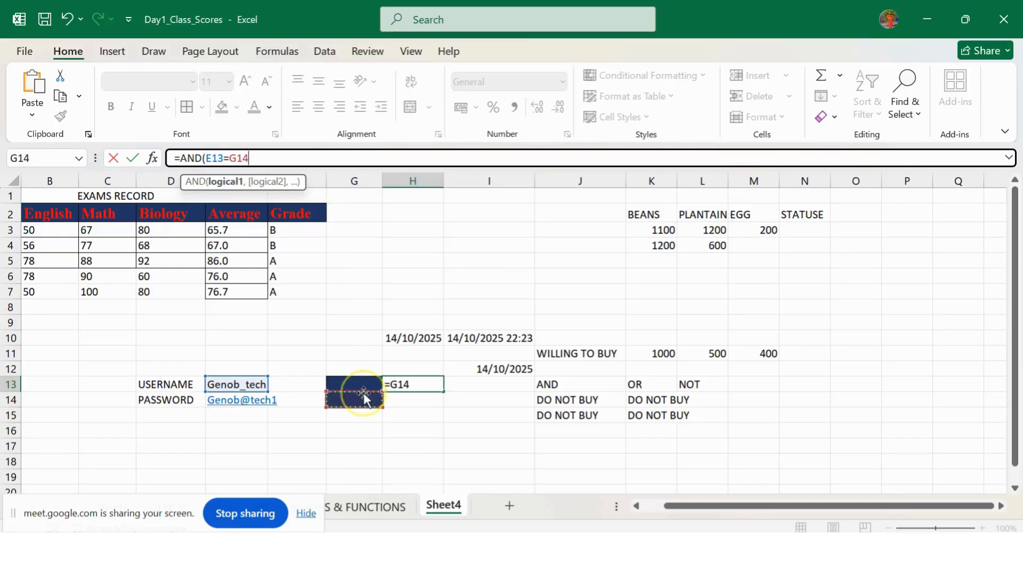
pyautogui.click(360, 383)
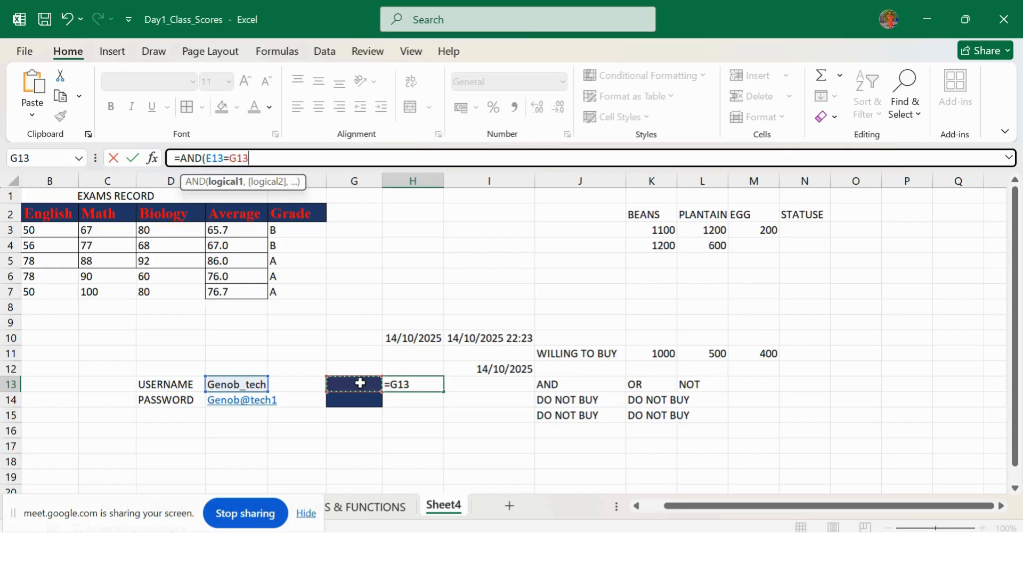
# Step: Add the second condition E14=G14 and enter =AND(E13=G13,E14=G14)
pyautogui.write(',')
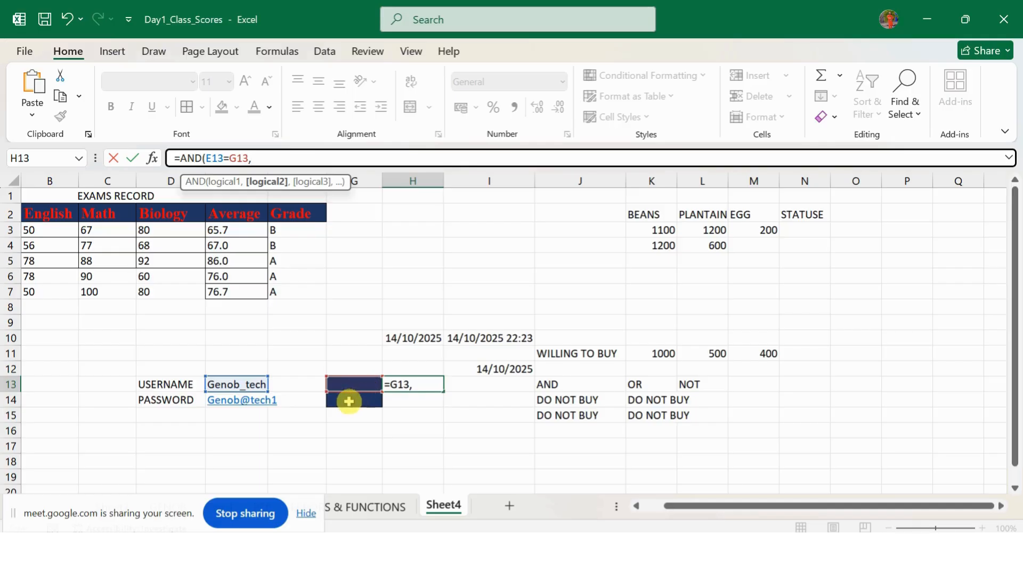
pyautogui.click(255, 403)
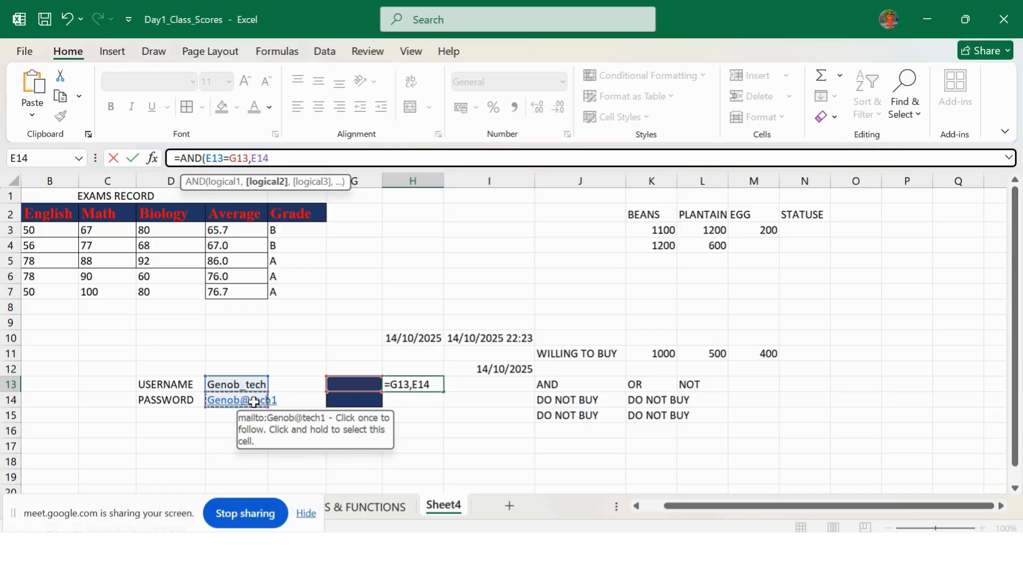
pyautogui.write('=')
pyautogui.click(339, 402)
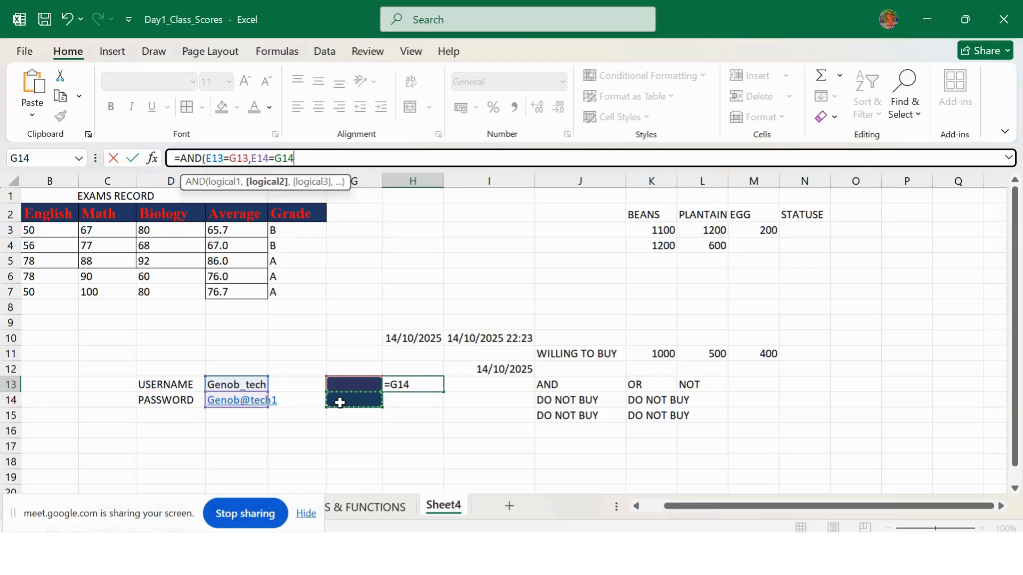
pyautogui.write(')')
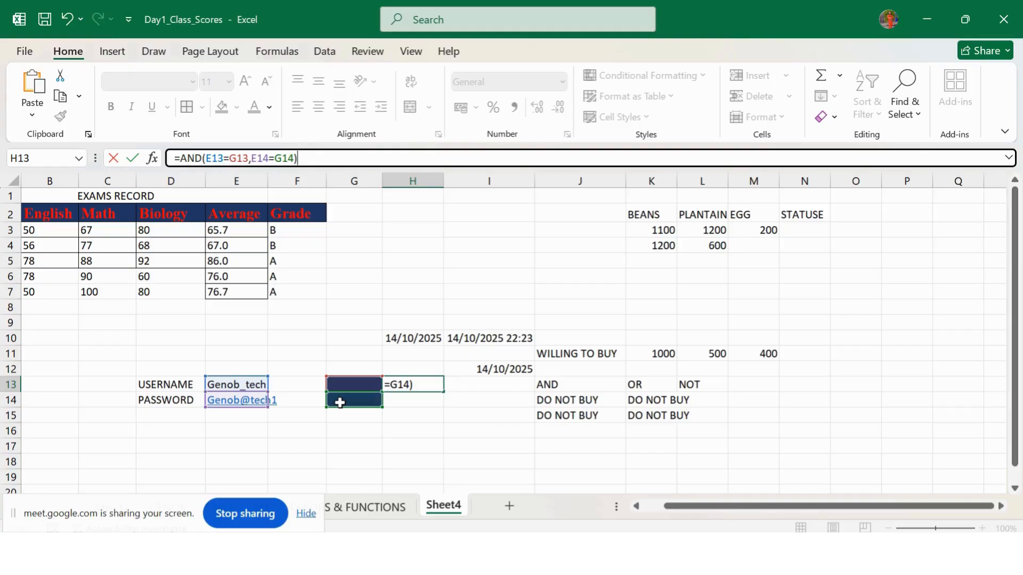
pyautogui.press('Return')
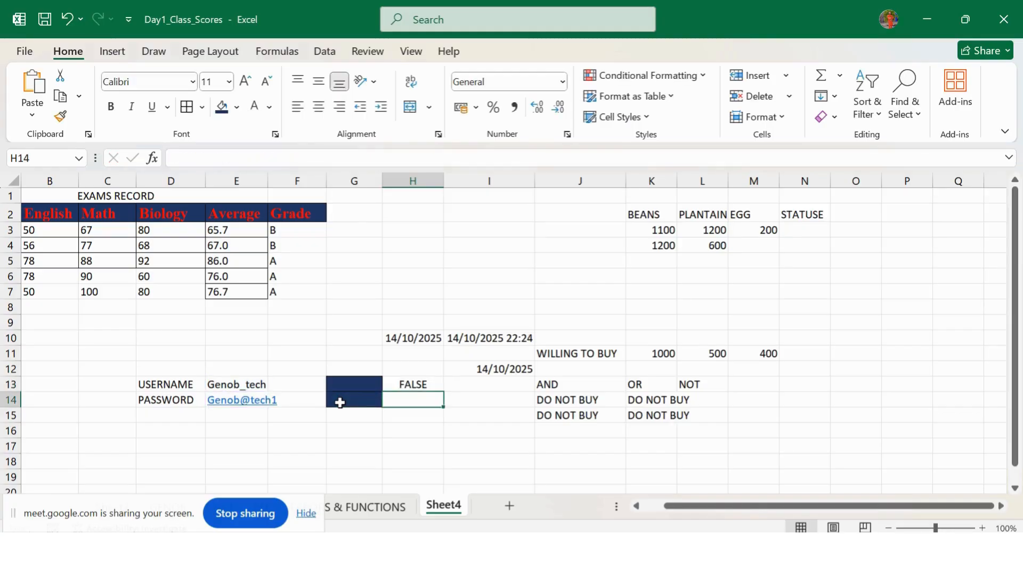
# Step: Widen column G and enter the matching sample username in G13
pyautogui.click(408, 386)
pyautogui.click(366, 389)
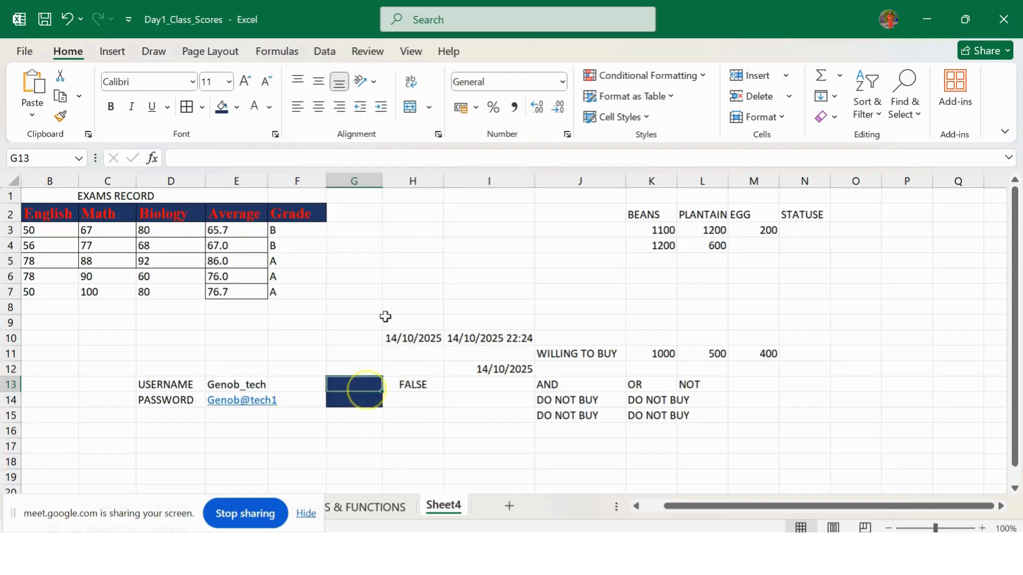
pyautogui.moveTo(382, 181); pyautogui.dragTo(398, 182)
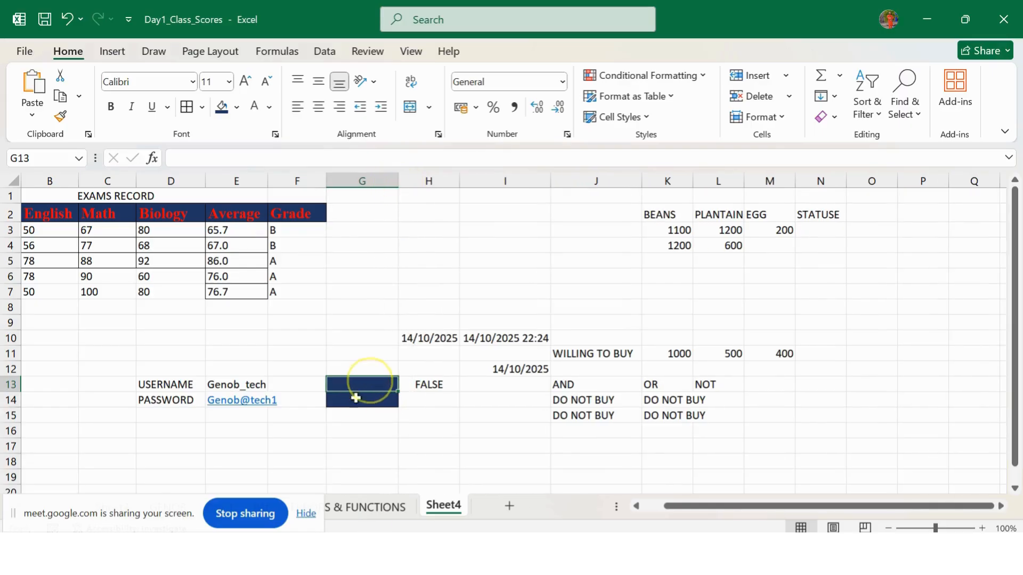
pyautogui.write('Gen')
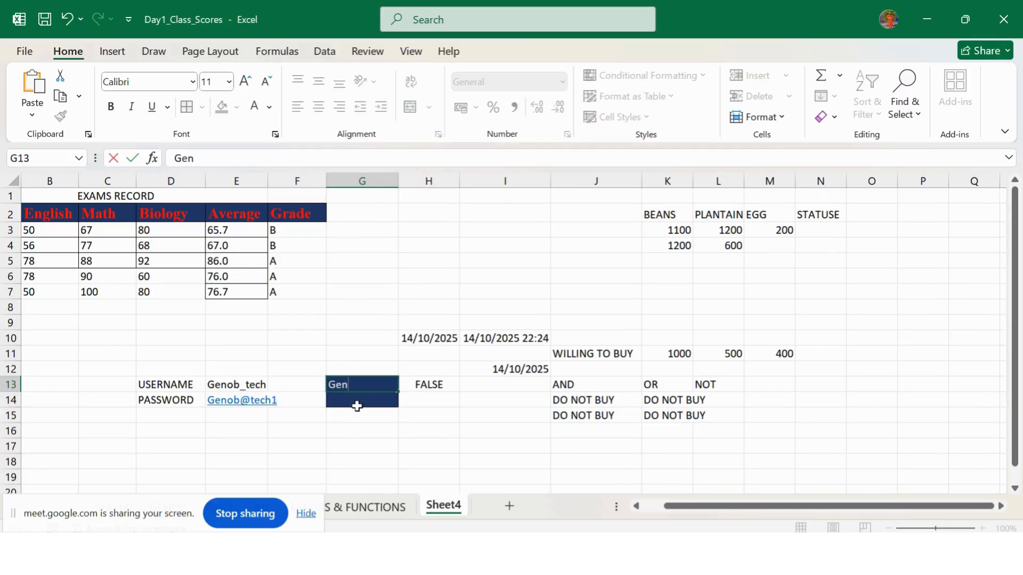
pyautogui.write('ob_tech')
pyautogui.click(357, 406)
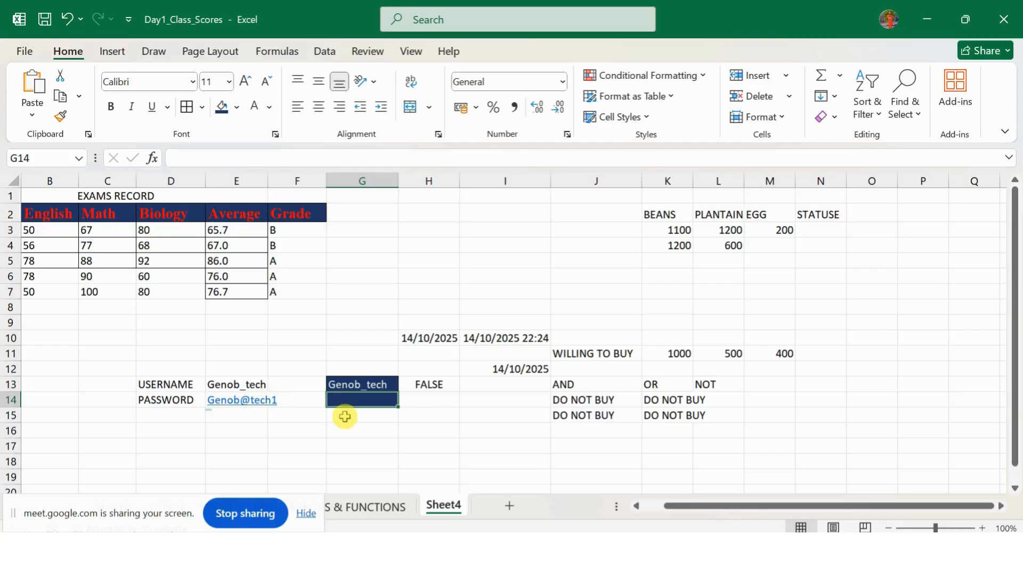
# Step: Enter a password attempt in G14, leaving H13 showing FALSE
pyautogui.write('Ge')
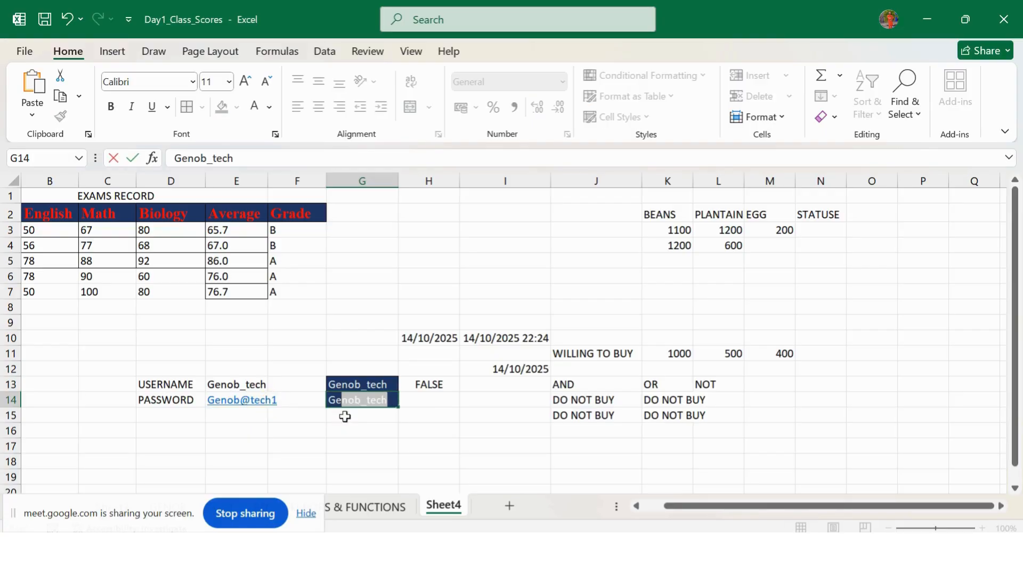
pyautogui.write('n')
pyautogui.click(362, 405)
pyautogui.press('BackSpace')
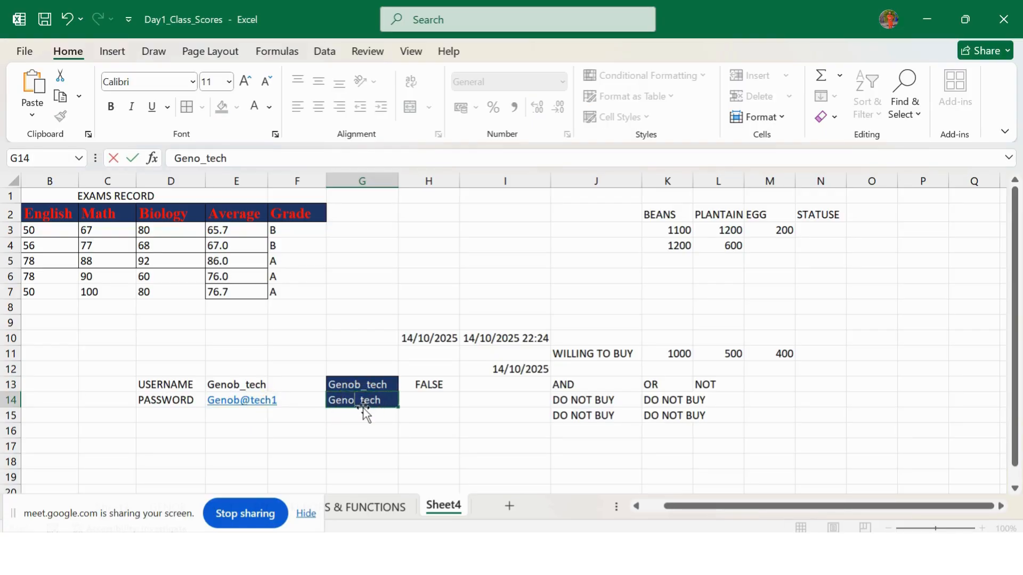
pyautogui.write('@')
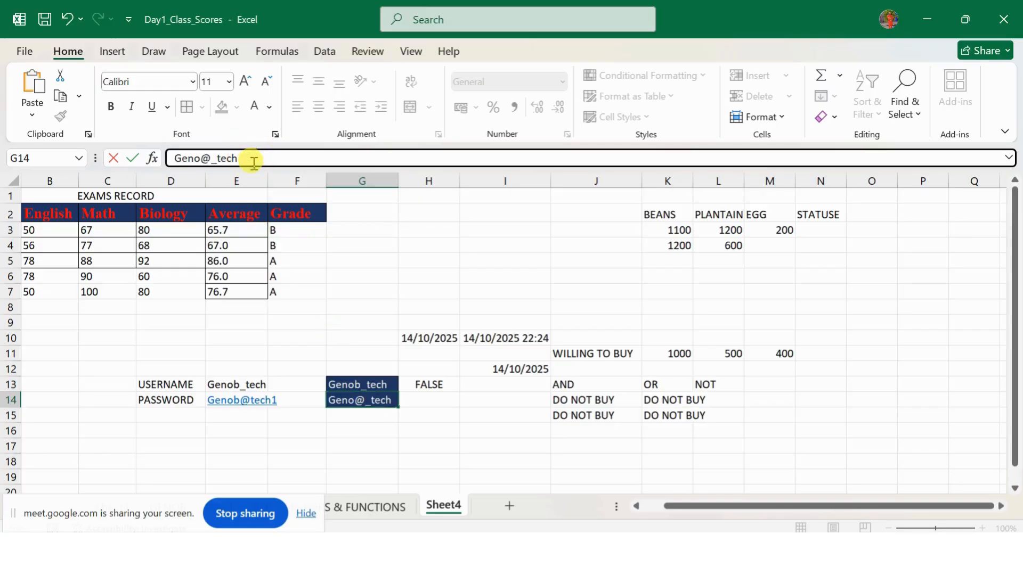
pyautogui.write('1')
pyautogui.press('Return')
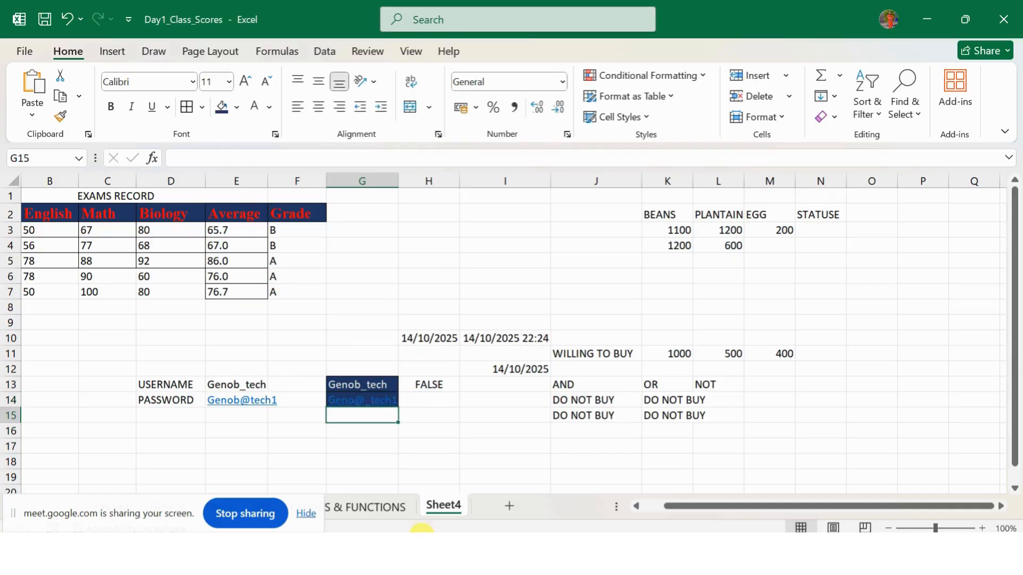
pyautogui.click(426, 388)
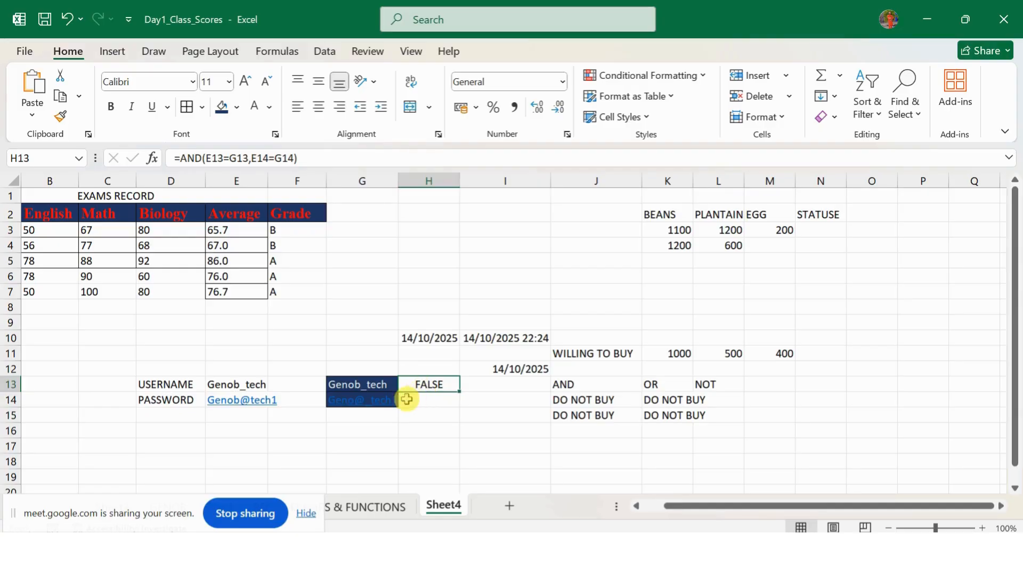
# Step: Fix the two typos in G14's password so H13 returns TRUE
pyautogui.click(359, 403)
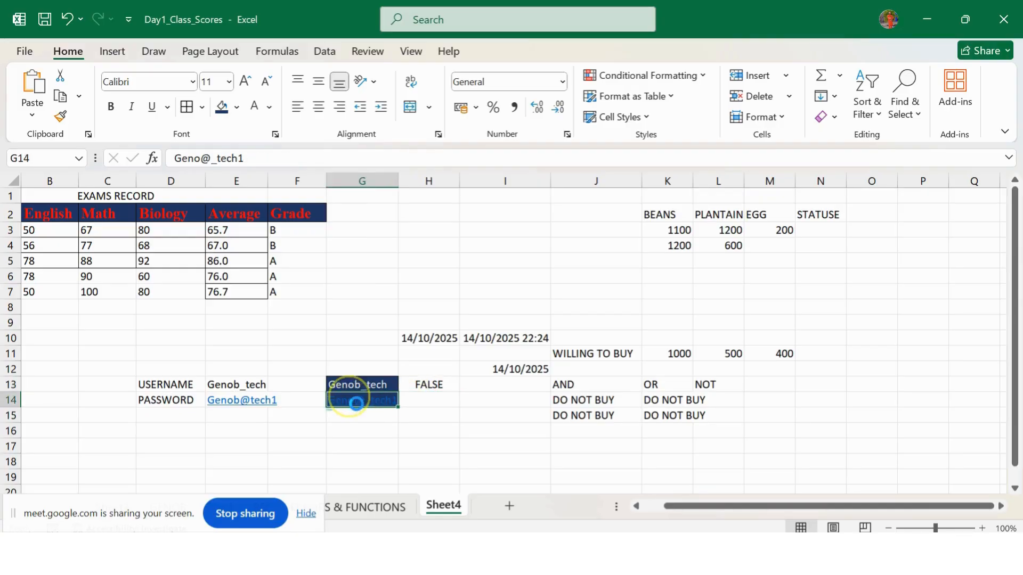
pyautogui.click(198, 159)
pyautogui.write('b')
pyautogui.press('Return')
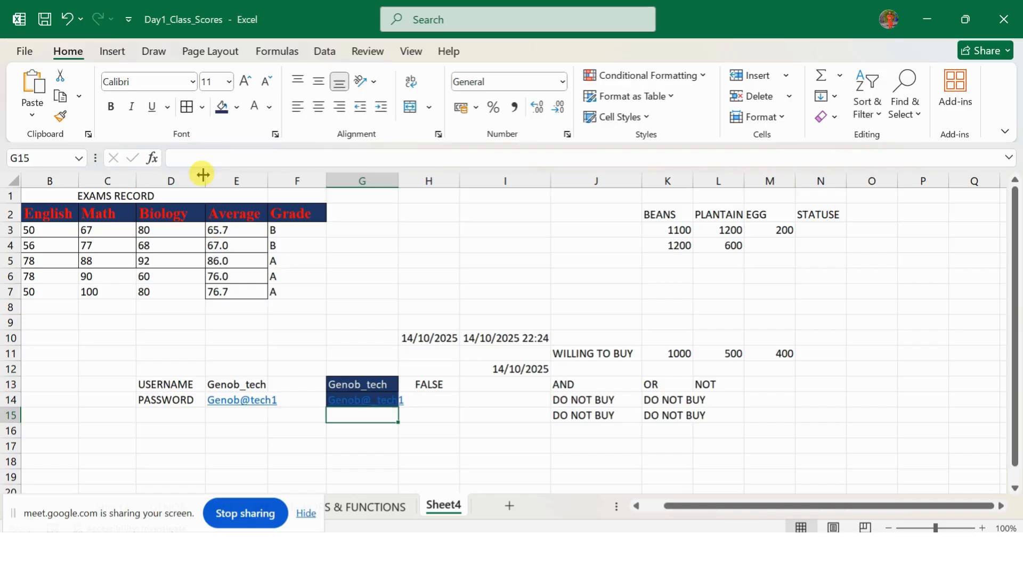
pyautogui.click(427, 385)
pyautogui.click(384, 407)
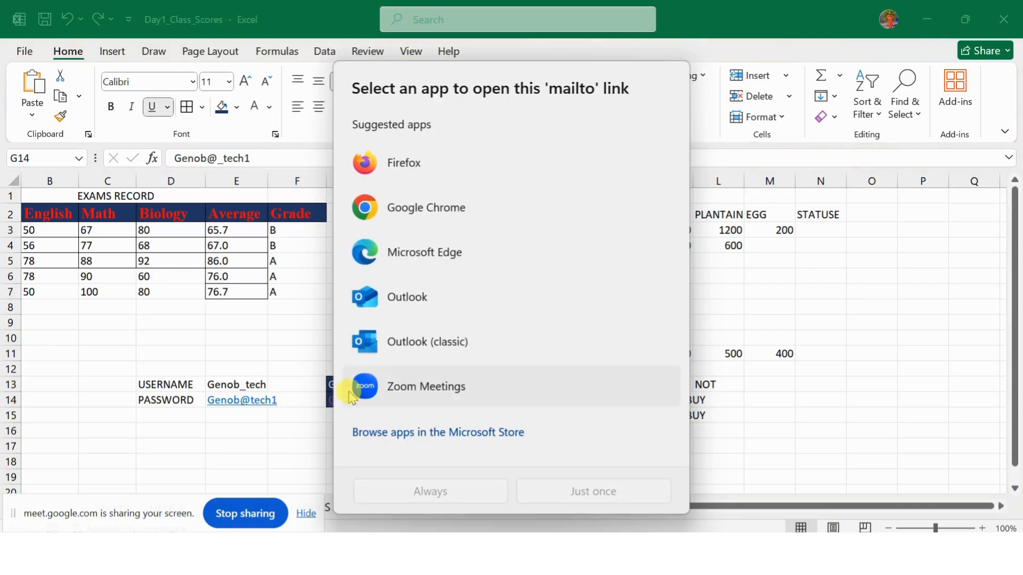
pyautogui.click(213, 156)
pyautogui.click(223, 158)
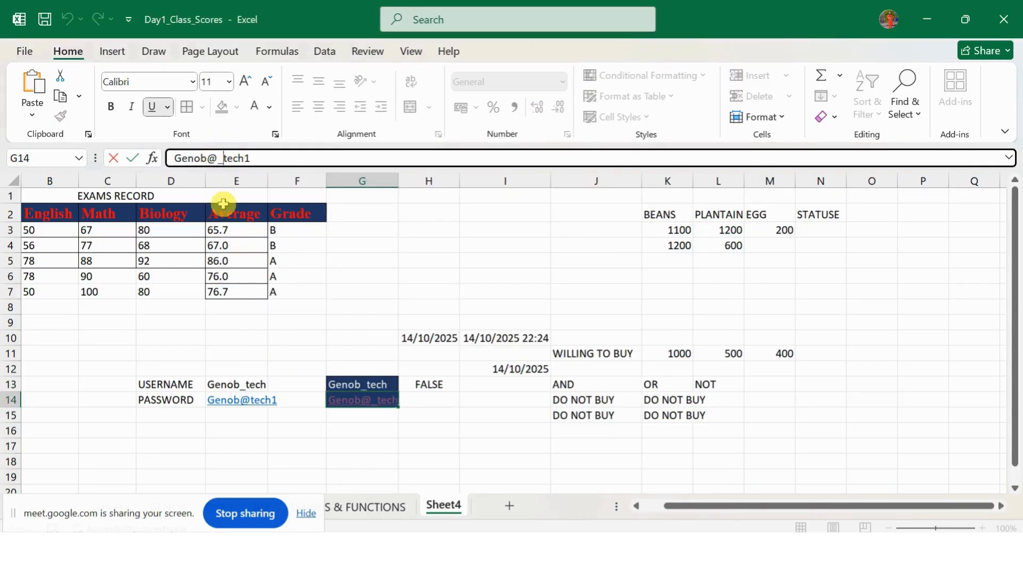
pyautogui.press('BackSpace')
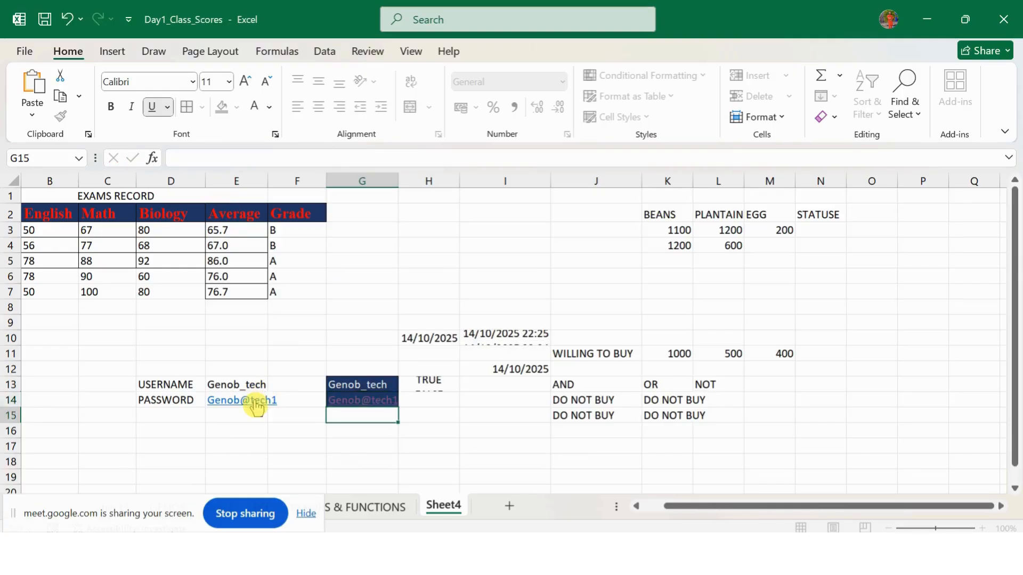
pyautogui.press('Return')
pyautogui.click(423, 381)
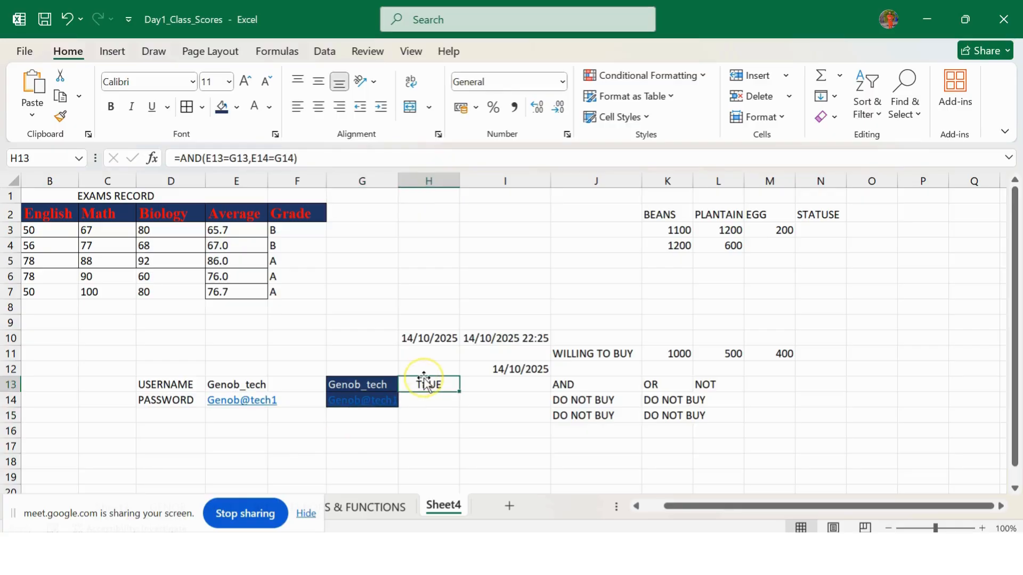
# Step: Wrap H13's AND check in IF returning "Access Granted" or "Access Denied"
pyautogui.click(182, 158)
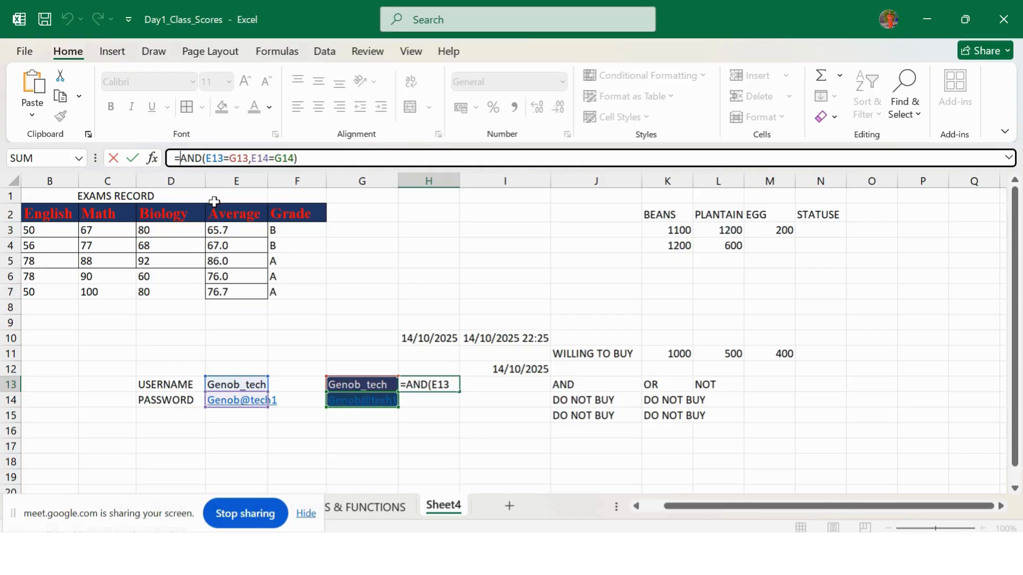
pyautogui.write('if')
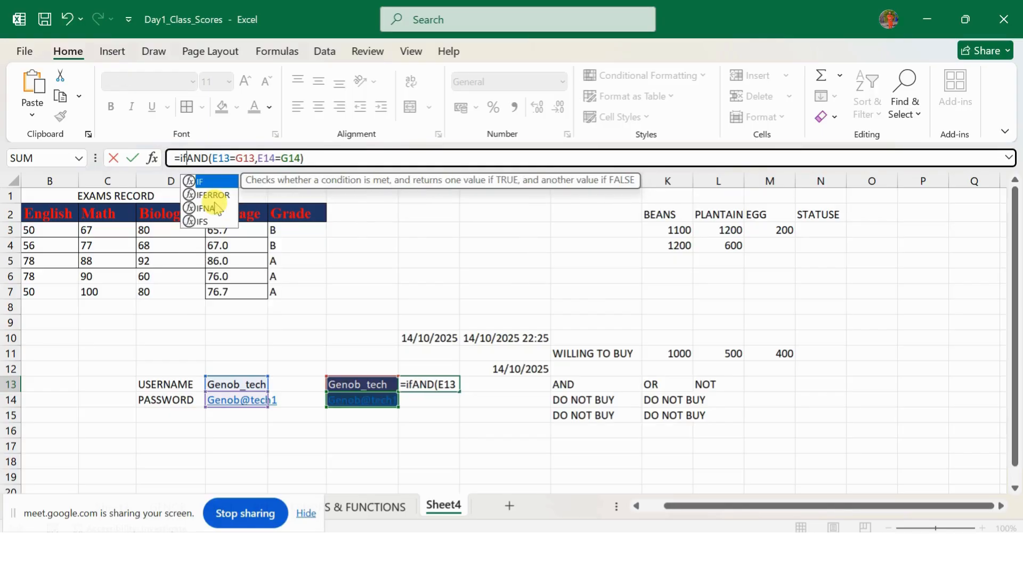
pyautogui.press('BackSpace')
pyautogui.press('BackSpace')
pyautogui.write('if')
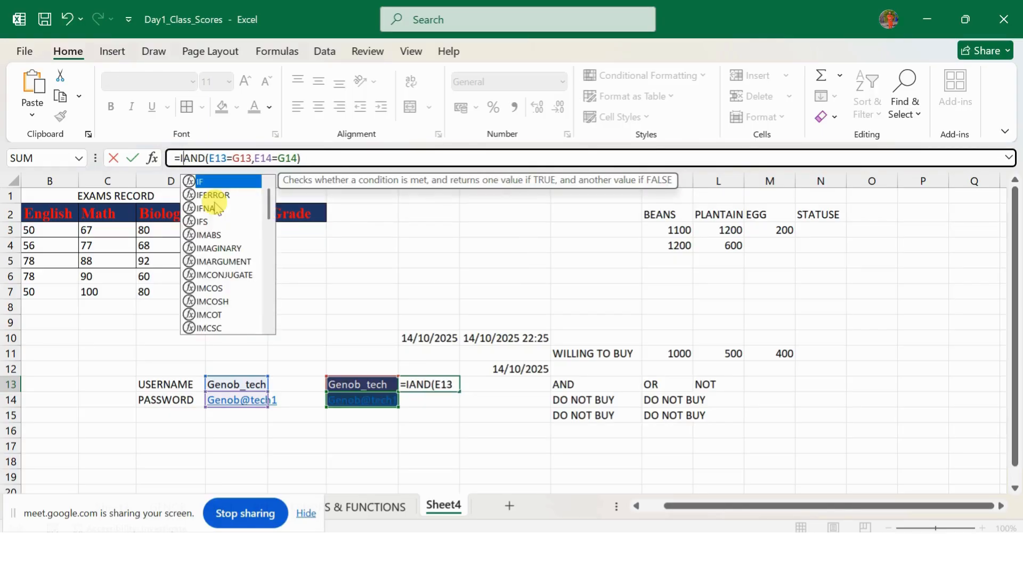
pyautogui.press('Tab')
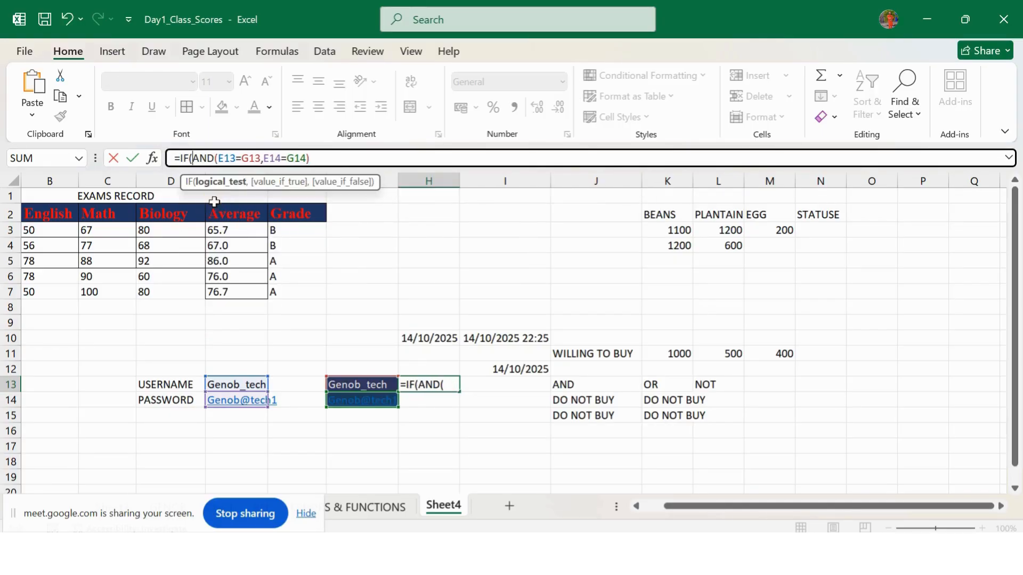
pyautogui.click(312, 164)
pyautogui.write(',')
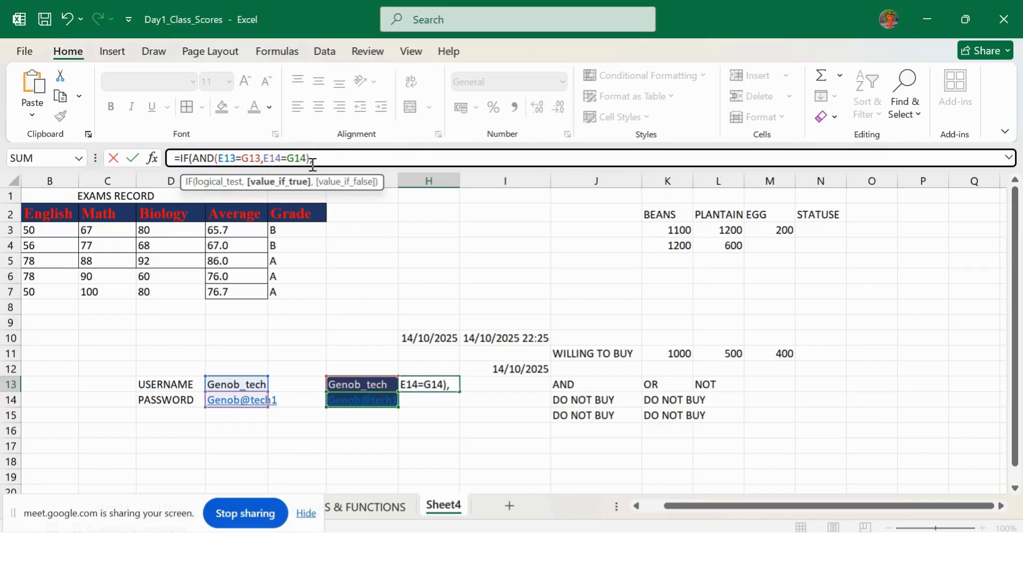
pyautogui.write('"Access Gran')
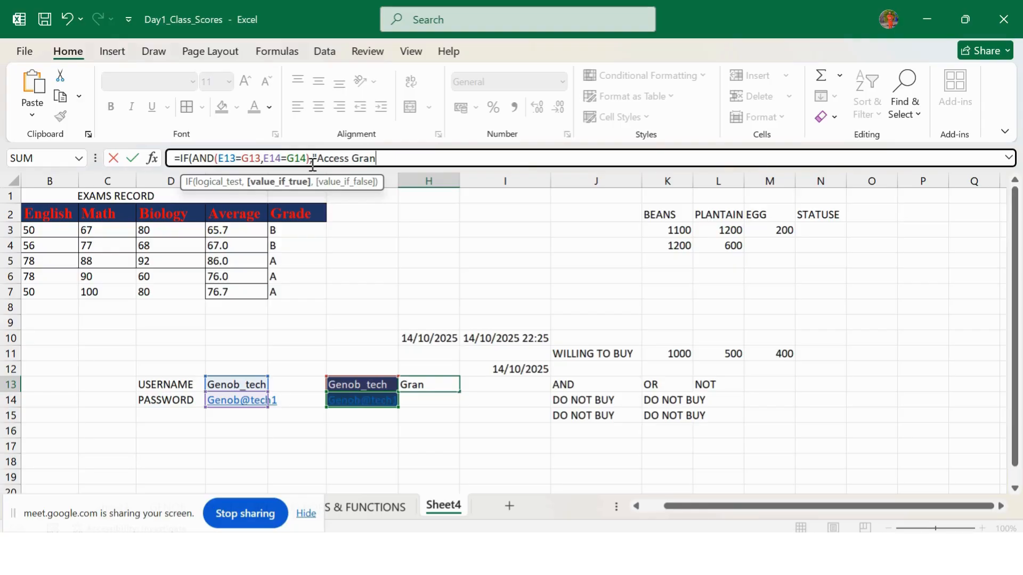
pyautogui.write('ted",Access')
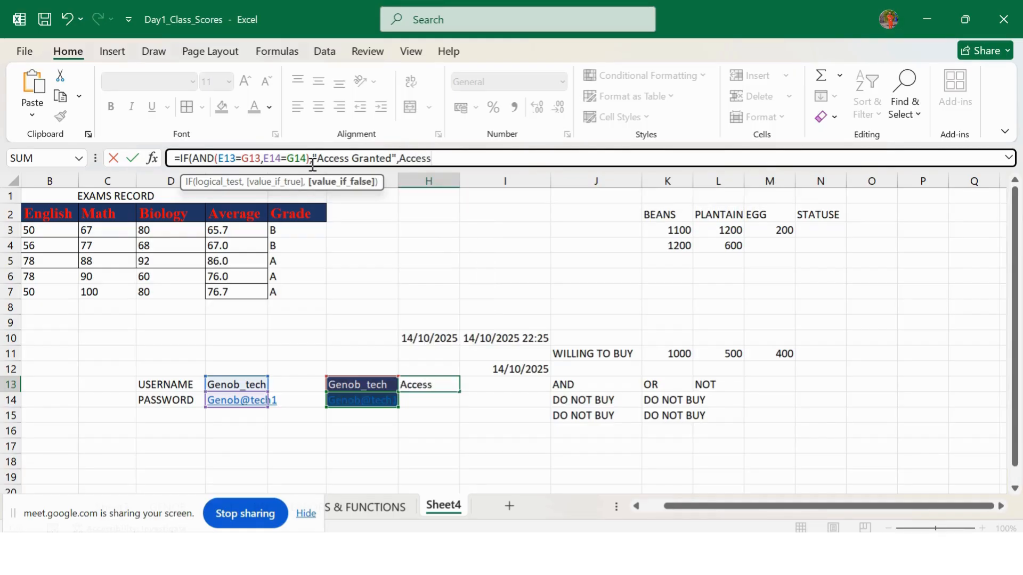
pyautogui.write(' De')
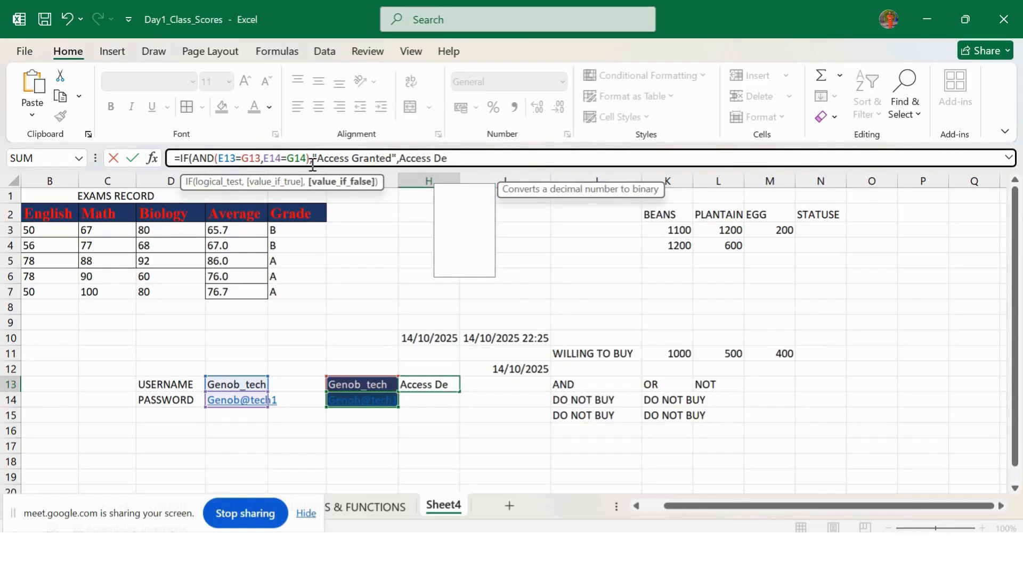
pyautogui.write('nied')
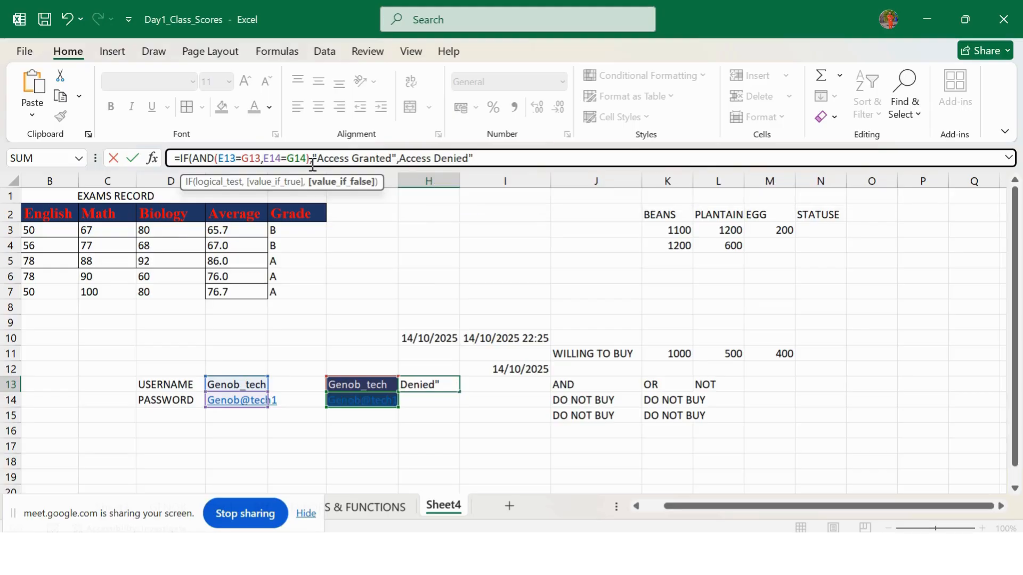
pyautogui.write('")')
pyautogui.press('Return')
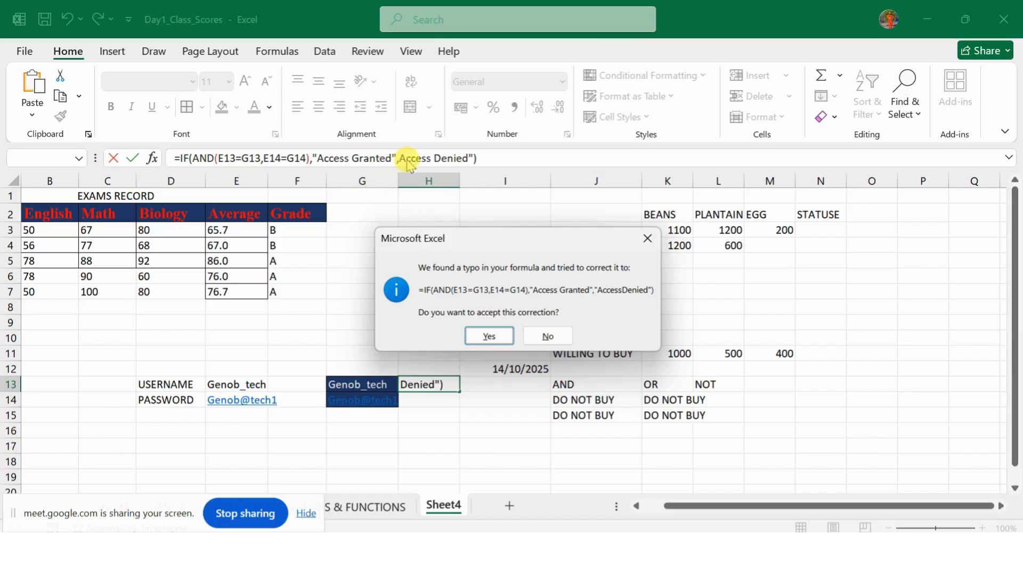
# Step: Add the missing quote before Access Denied so the IF formula commits
pyautogui.click(647, 239)
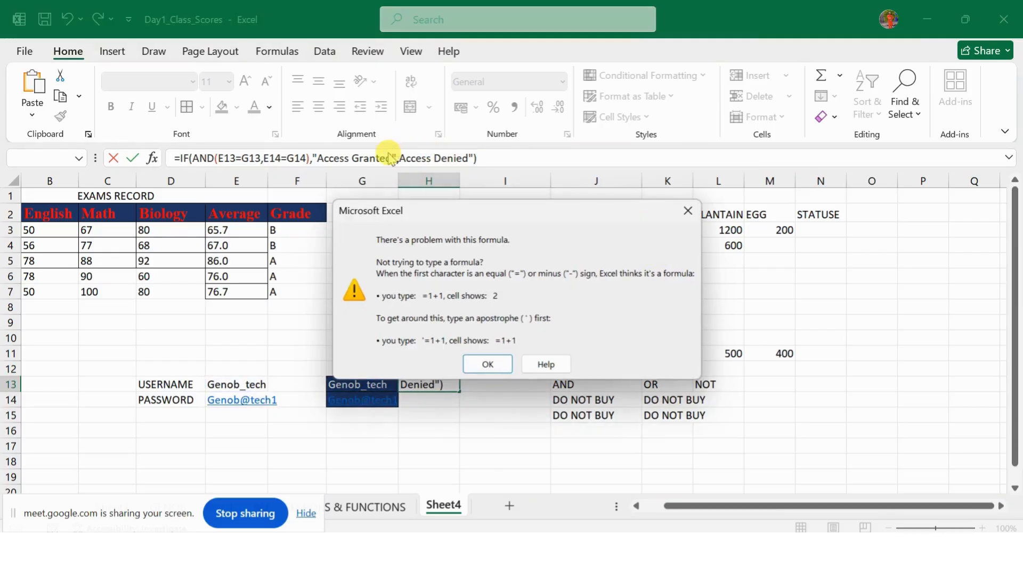
pyautogui.click(686, 213)
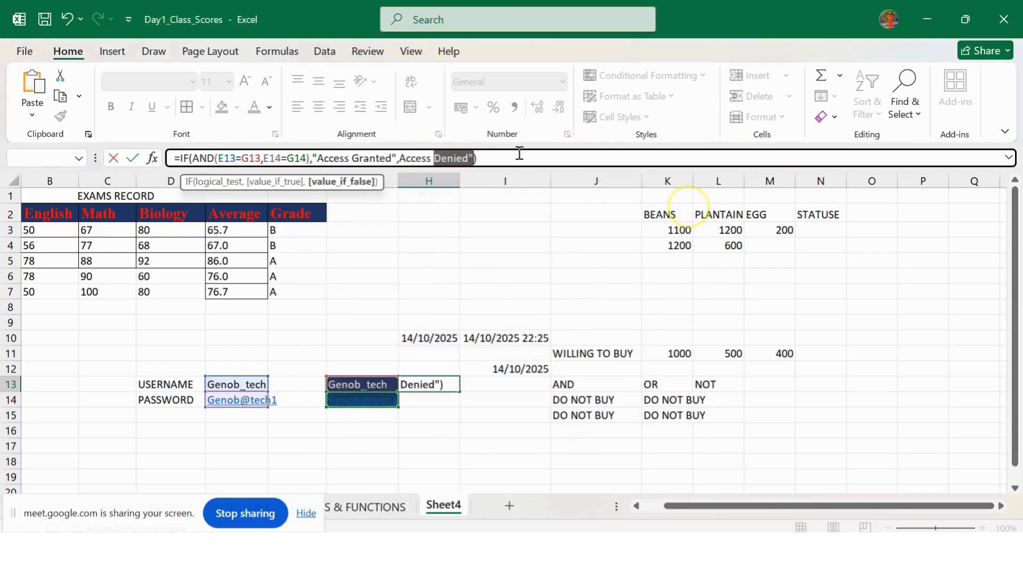
pyautogui.click(402, 158)
pyautogui.write('"')
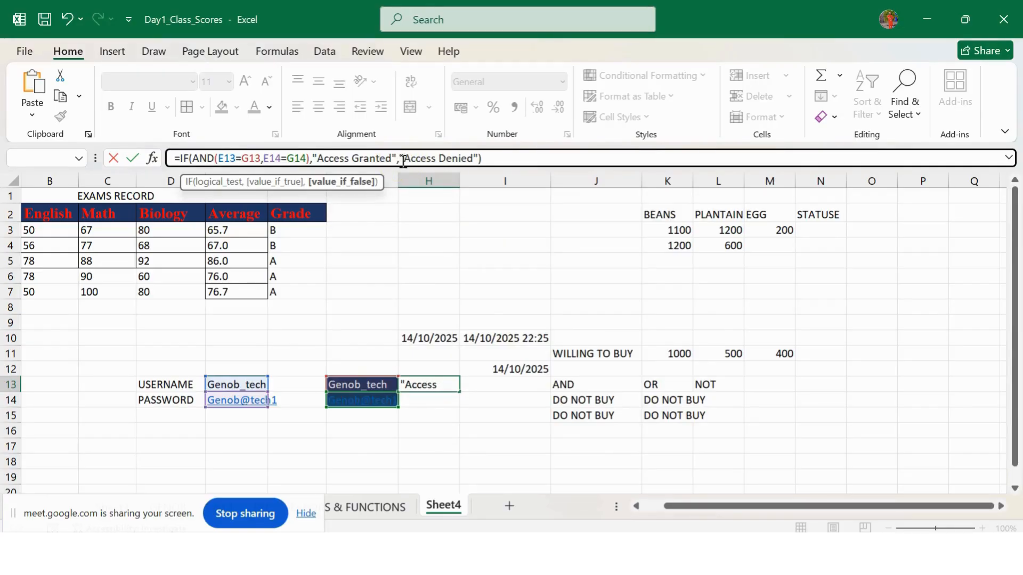
pyautogui.press('Return')
pyautogui.click(443, 447)
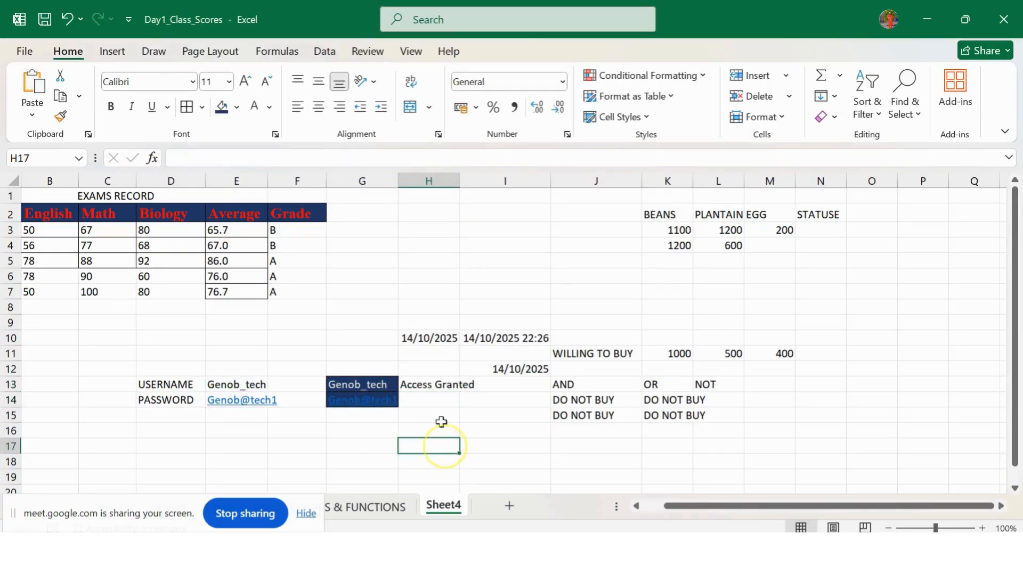
# Step: Alter the G14 password so H13 shows Access Denied
pyautogui.click(366, 402)
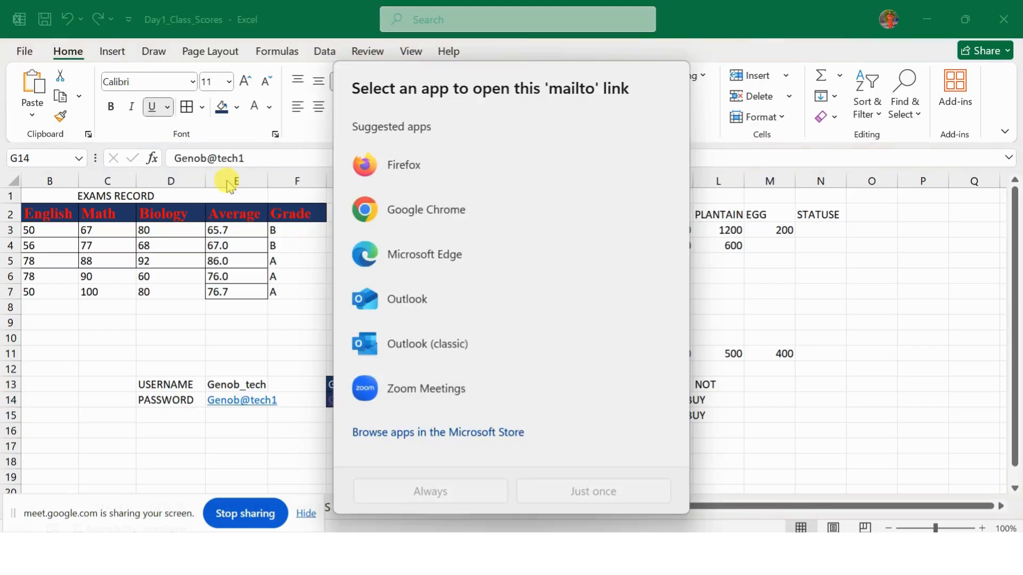
pyautogui.click(840, 281)
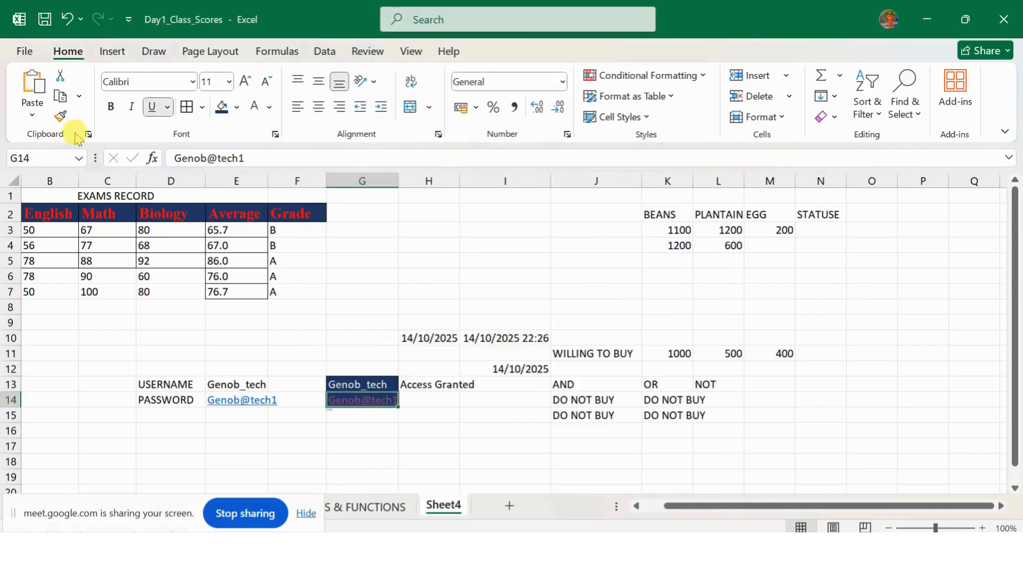
pyautogui.click(232, 158)
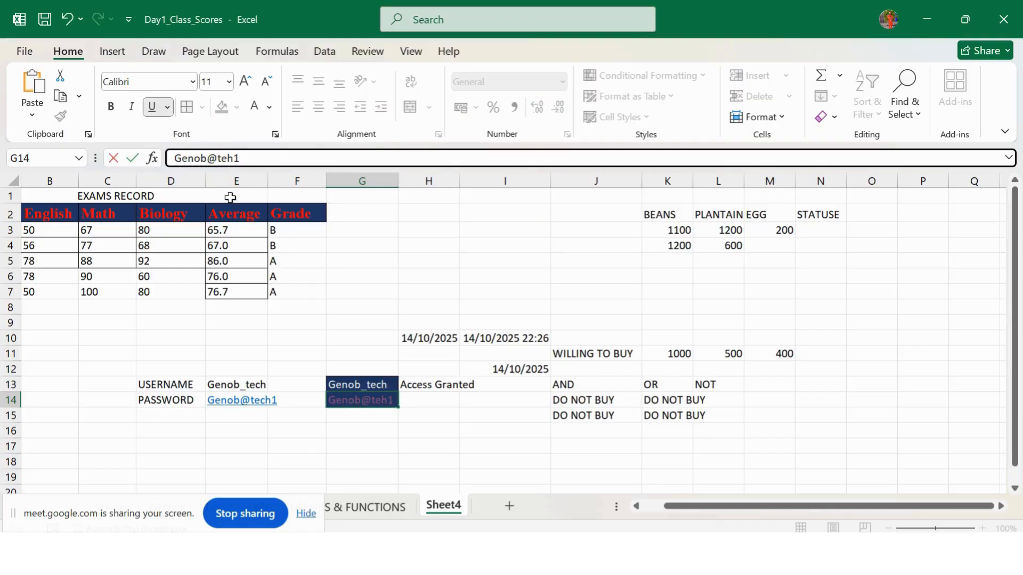
pyautogui.press('Return')
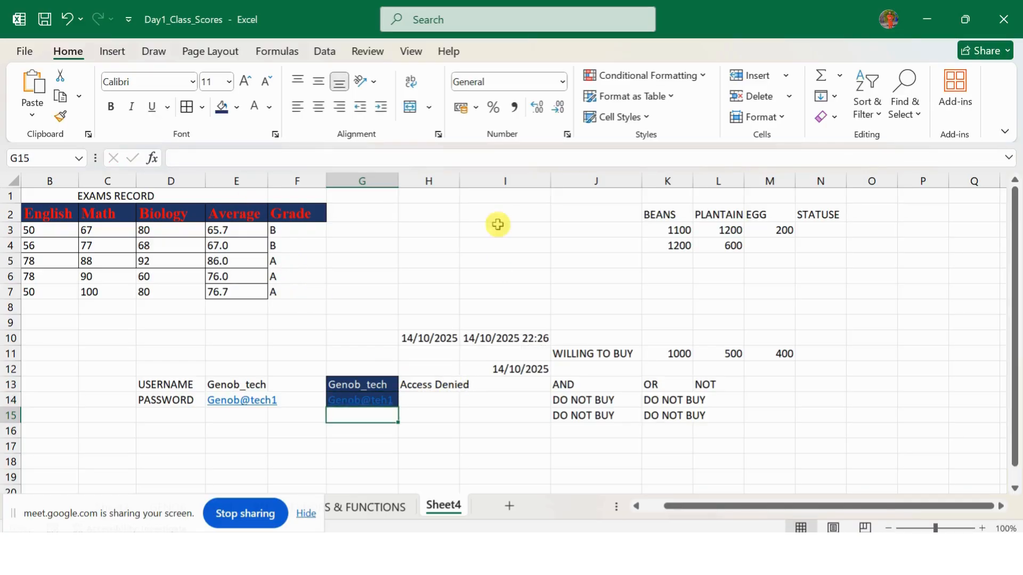
# Step: Widen column H for the access message and start a NIN label in D15
pyautogui.moveTo(462, 176); pyautogui.dragTo(475, 177)
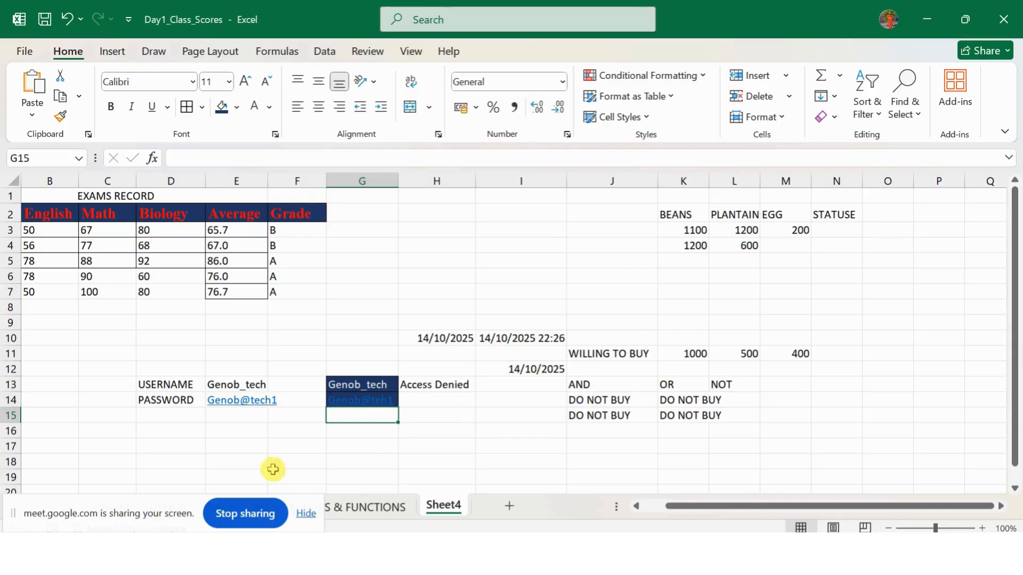
pyautogui.click(165, 387)
pyautogui.moveTo(165, 391); pyautogui.dragTo(240, 413)
pyautogui.click(390, 408)
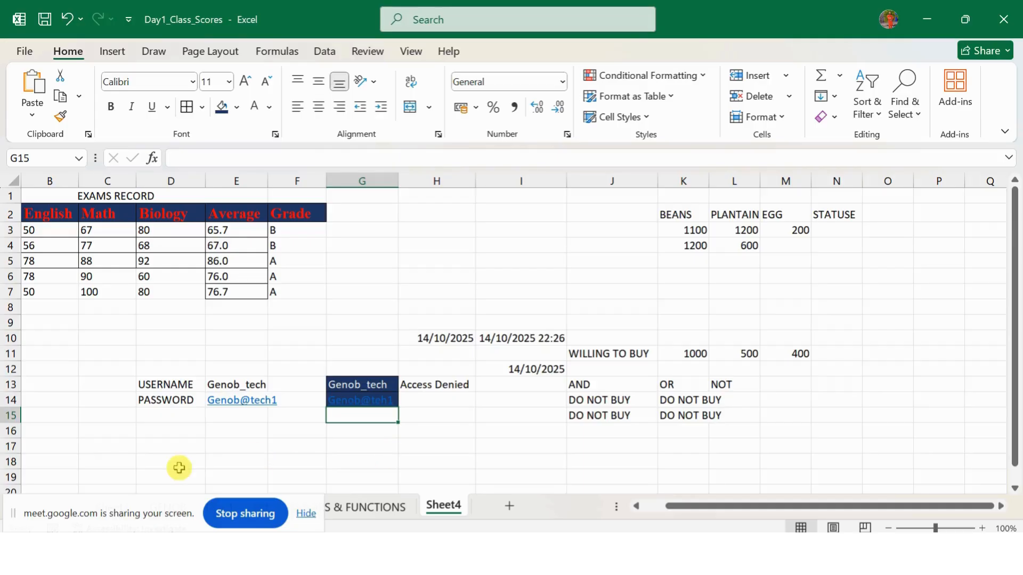
pyautogui.click(154, 413)
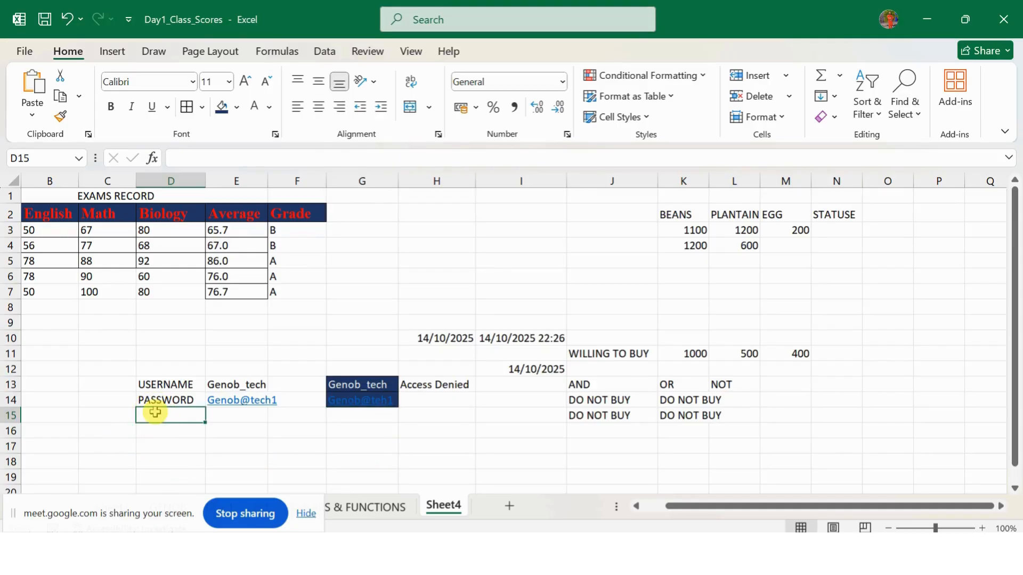
pyautogui.write('NIN')
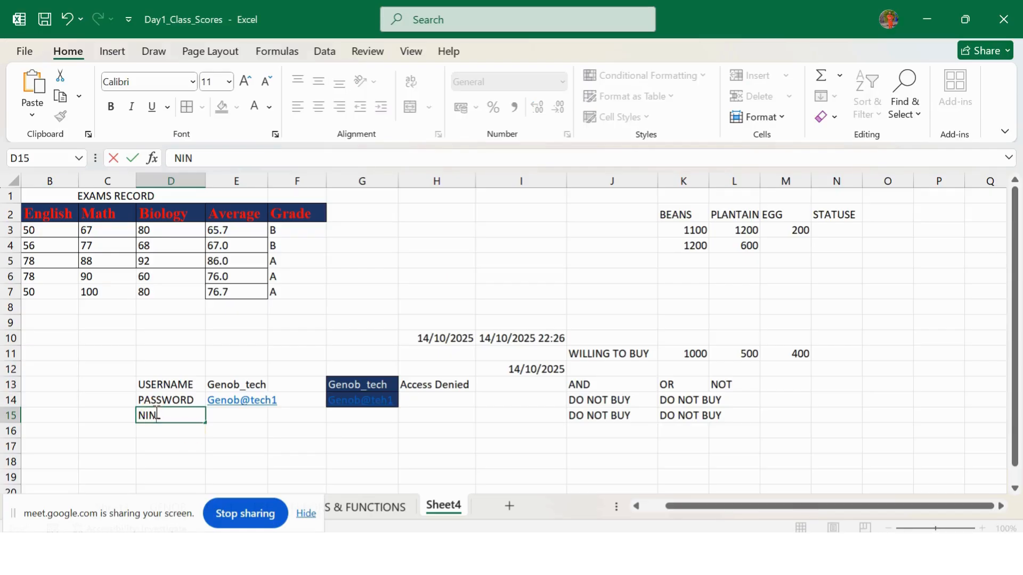
# Step: Confirm the NIN label and enter a sample identification number in E15
pyautogui.click(216, 411)
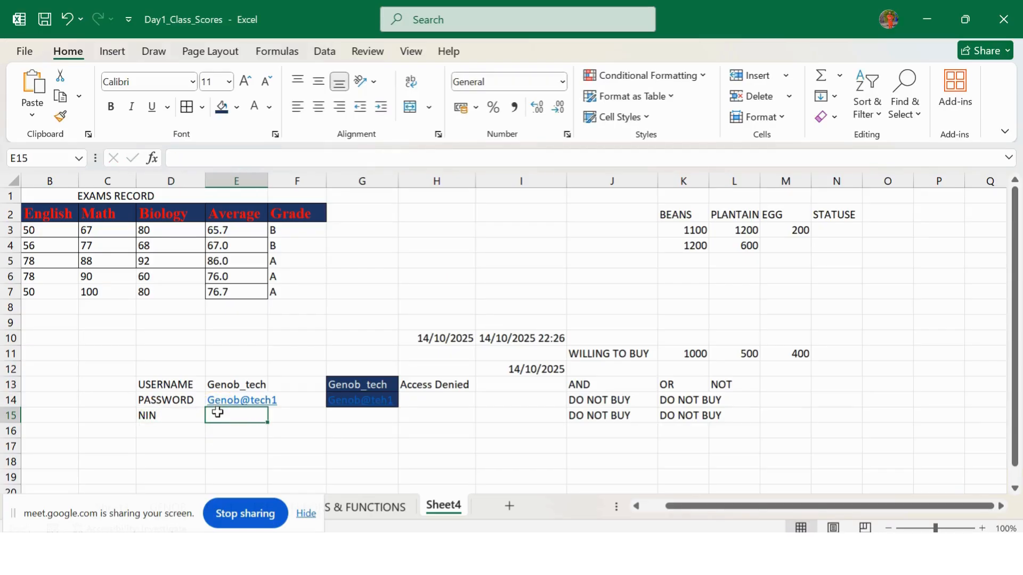
pyautogui.write('0')
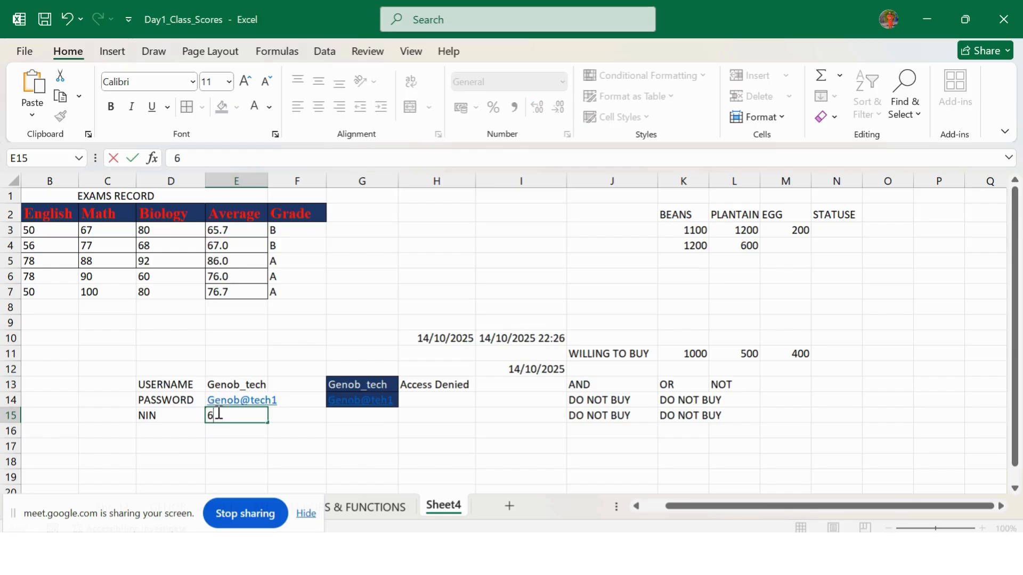
pyautogui.write('069493')
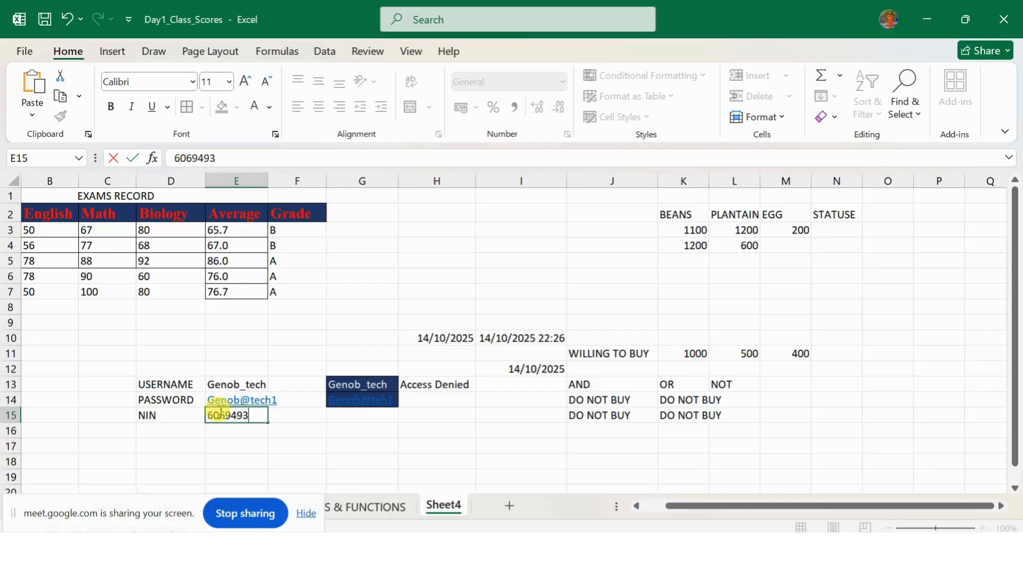
pyautogui.click(373, 426)
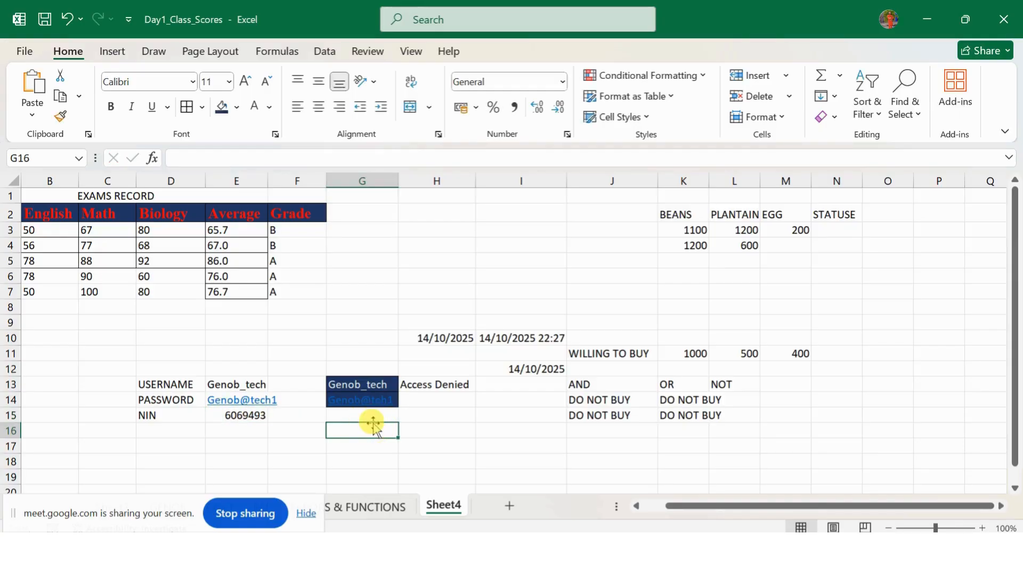
# Step: Copy G13:G14's dark navy formatting onto G15 with Format Painter
pyautogui.click(373, 416)
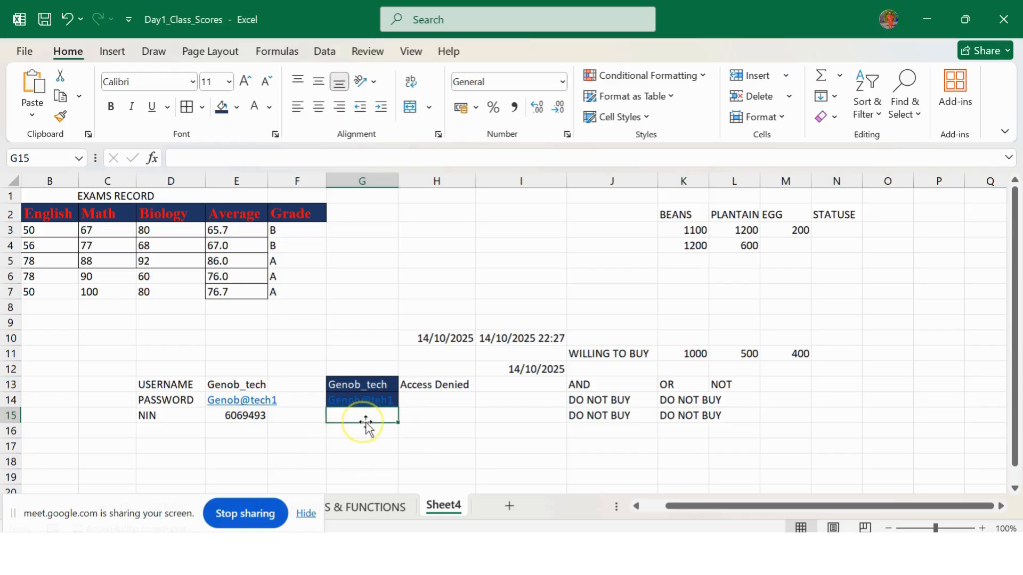
pyautogui.click(422, 415)
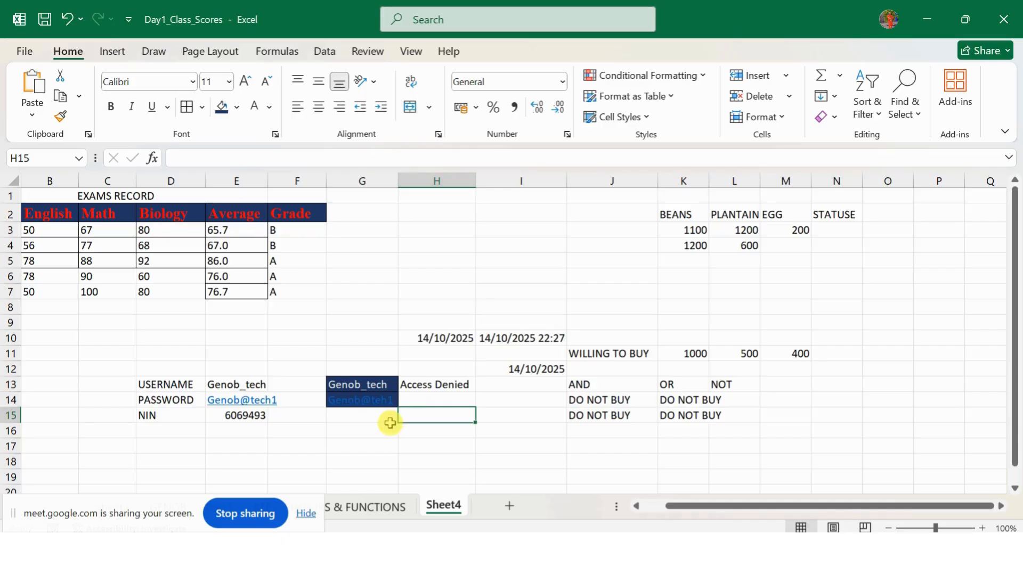
pyautogui.click(351, 413)
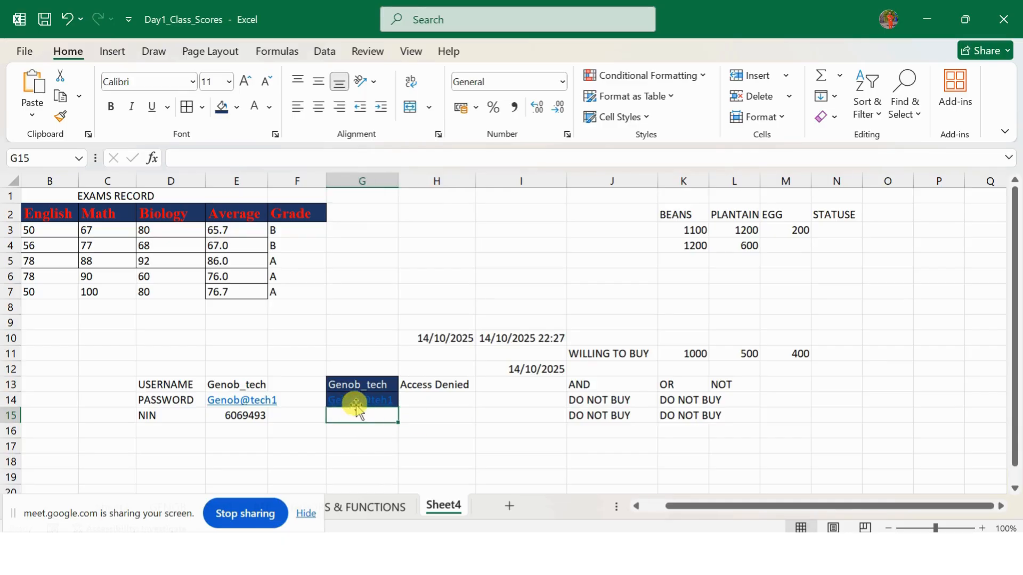
pyautogui.click(353, 399)
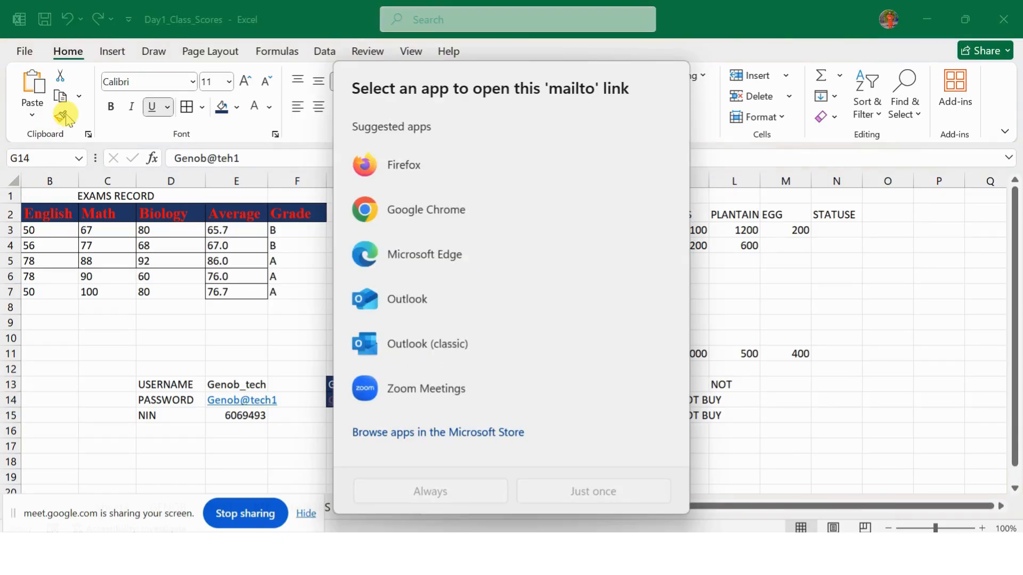
pyautogui.click(251, 295)
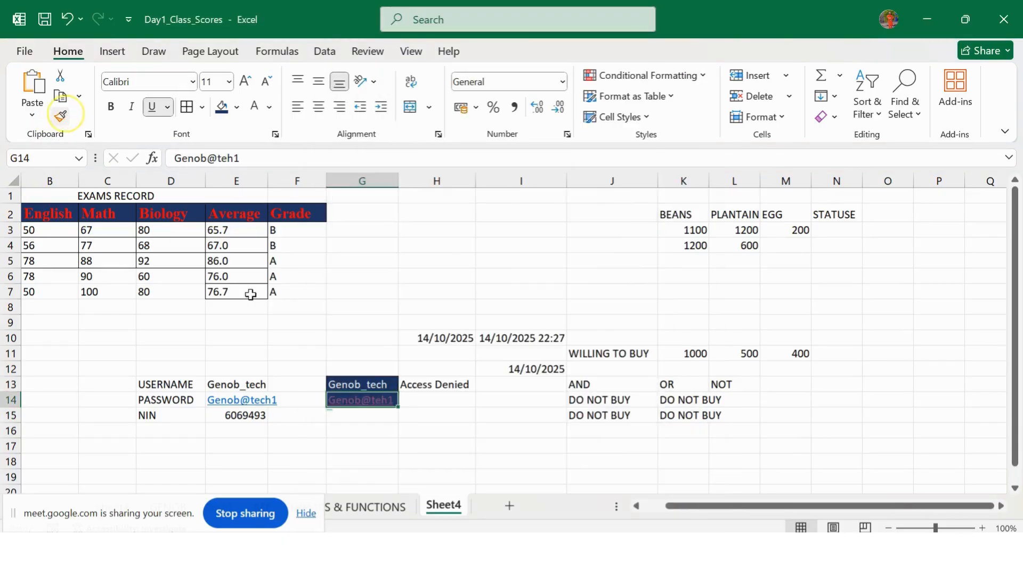
pyautogui.click(375, 420)
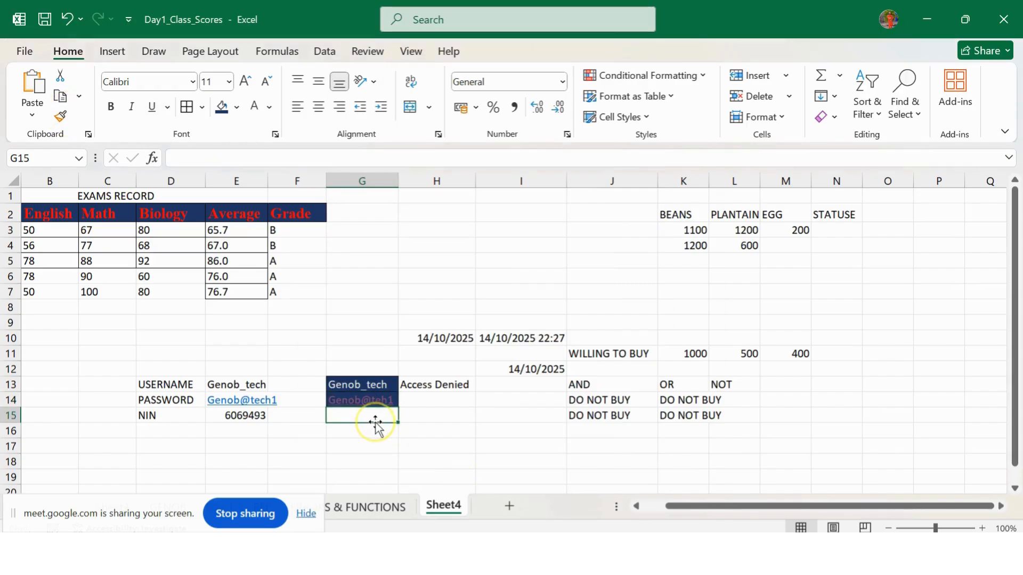
pyautogui.click(360, 400)
pyautogui.moveTo(360, 387); pyautogui.dragTo(360, 400)
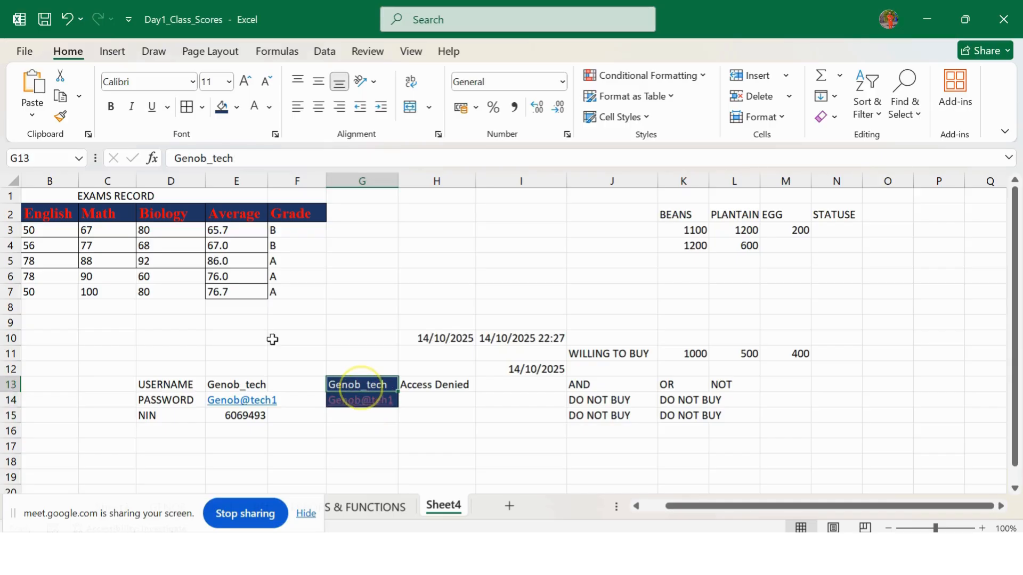
pyautogui.click(64, 115)
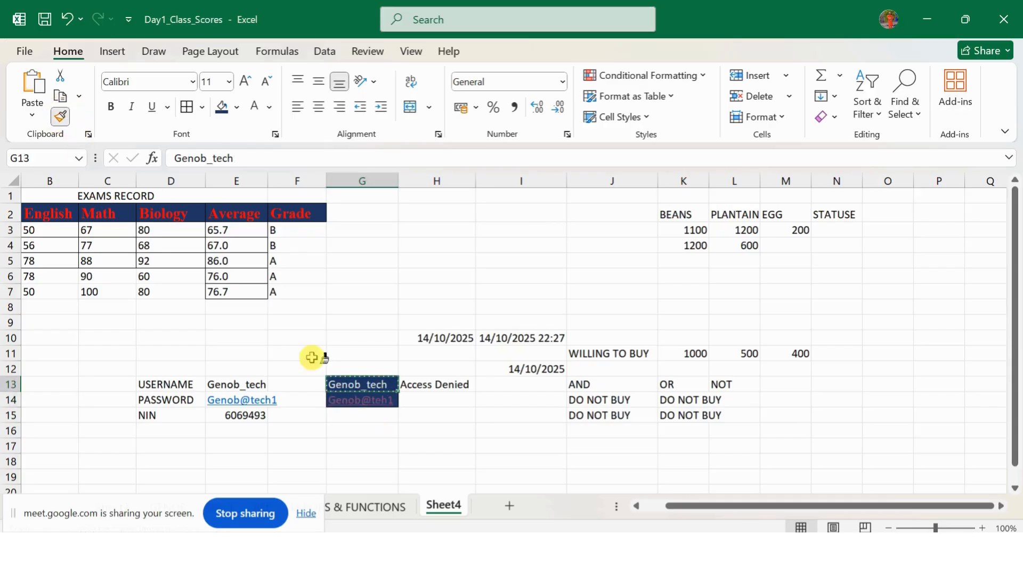
pyautogui.click(359, 412)
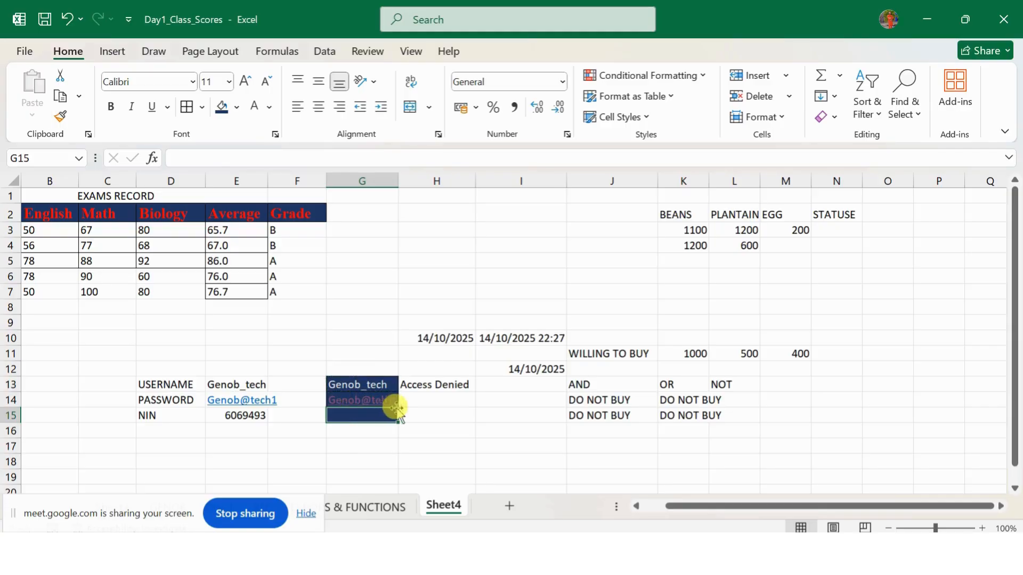
pyautogui.click(434, 416)
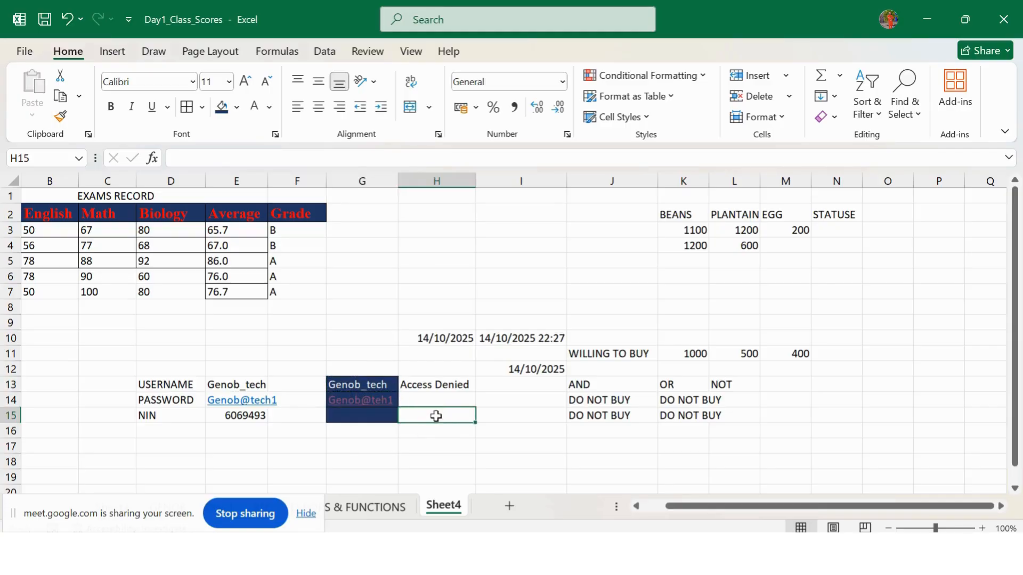
# Step: Begin an OR formula in cell H15, reading =OR(
pyautogui.write('=o')
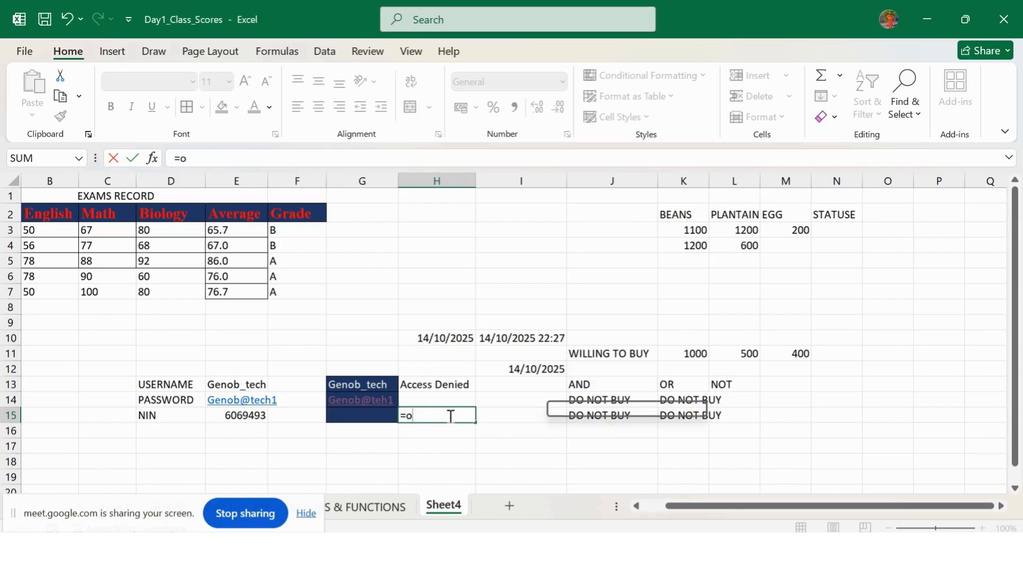
pyautogui.press('BackSpace')
pyautogui.write('OR')
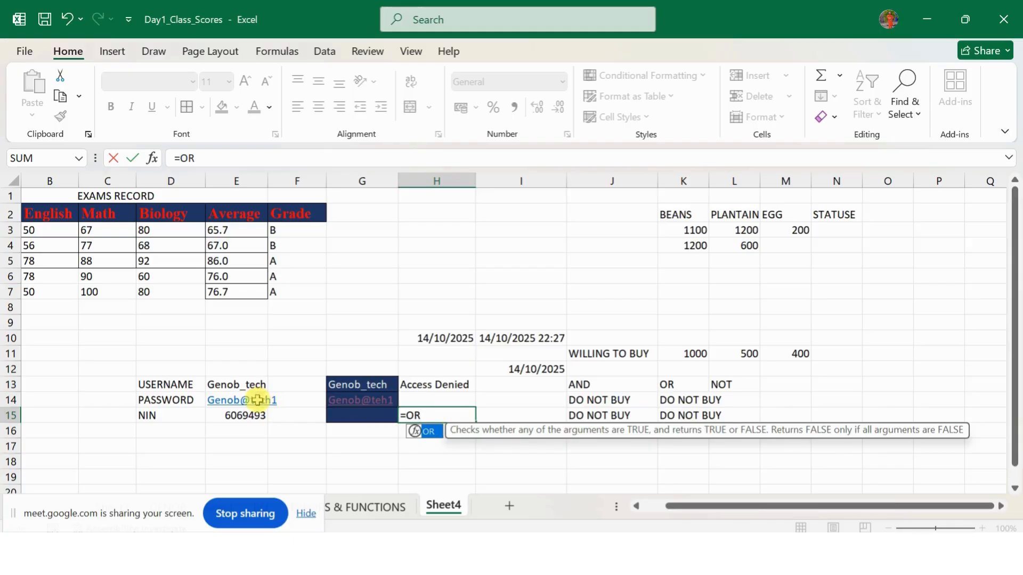
pyautogui.click(232, 383)
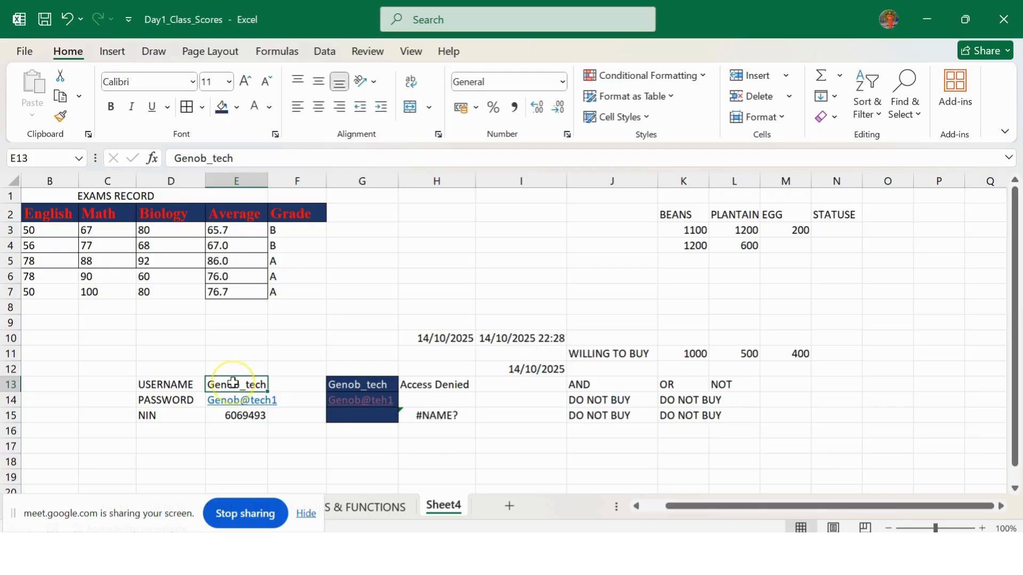
pyautogui.click(416, 415)
pyautogui.click(226, 158)
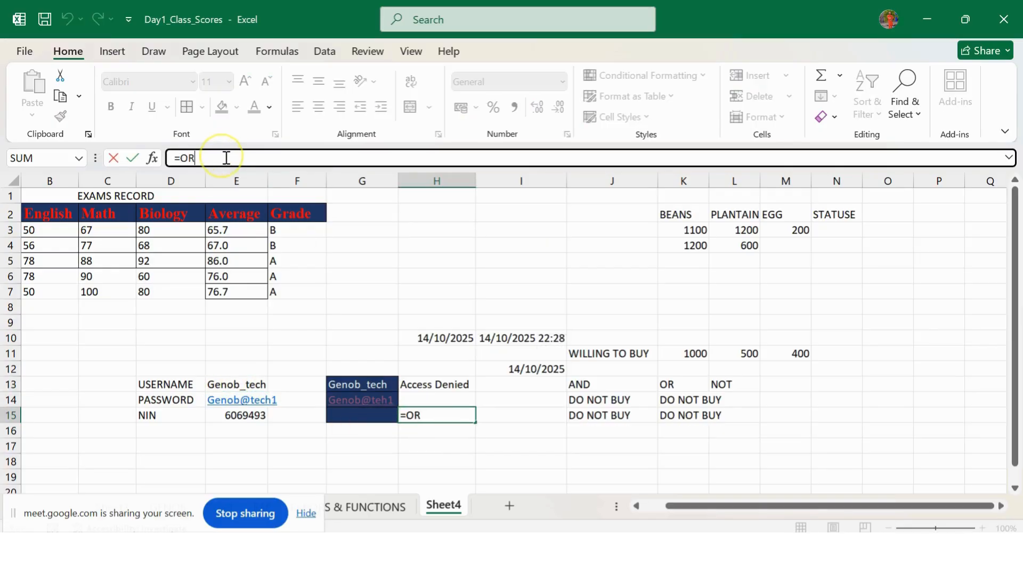
pyautogui.write('(')
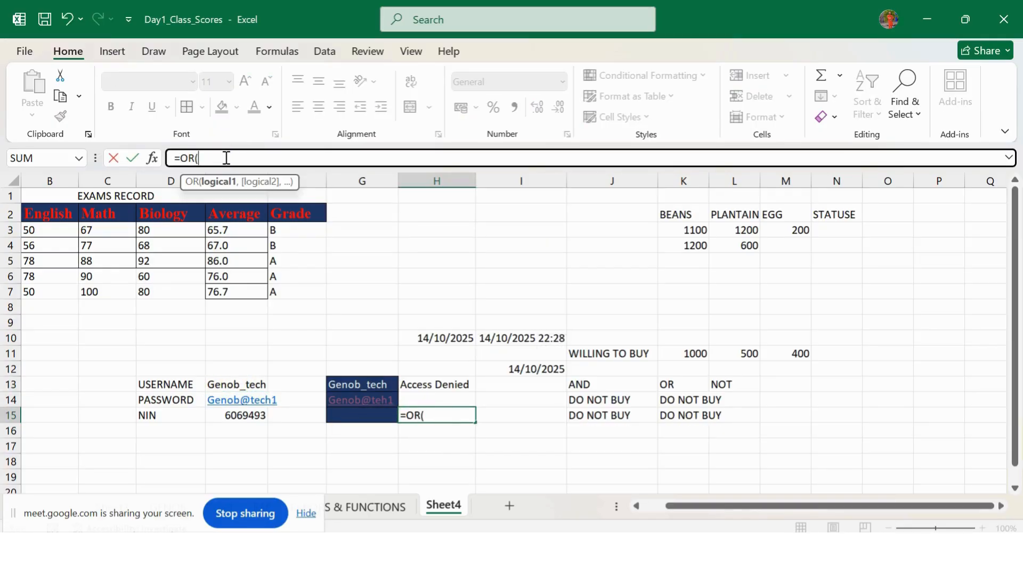
# Step: Add E13+G13 to the OR formula, then trim it back to a partial =OR(E1
pyautogui.click(244, 383)
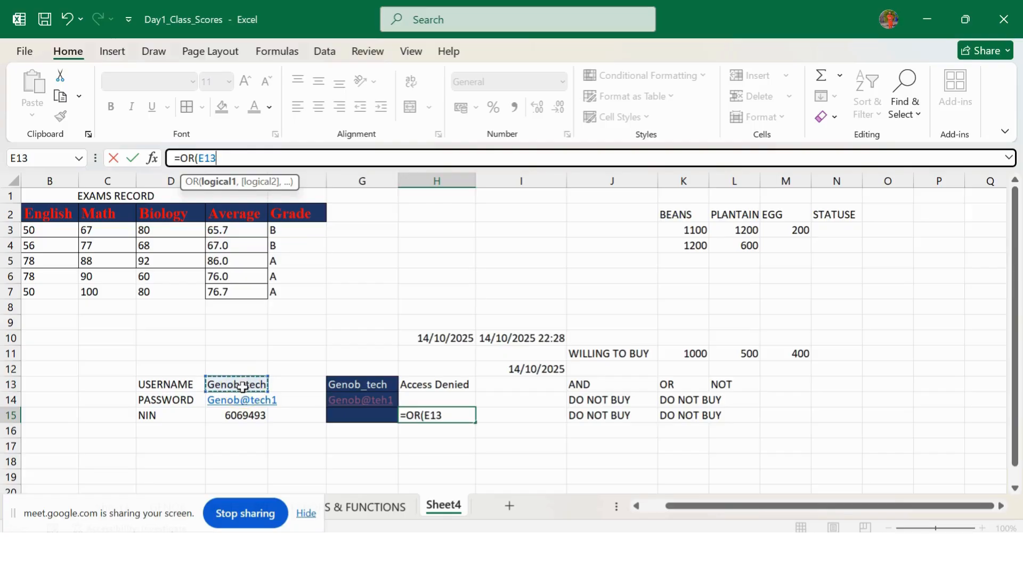
pyautogui.click(243, 385)
pyautogui.write('+')
pyautogui.click(351, 386)
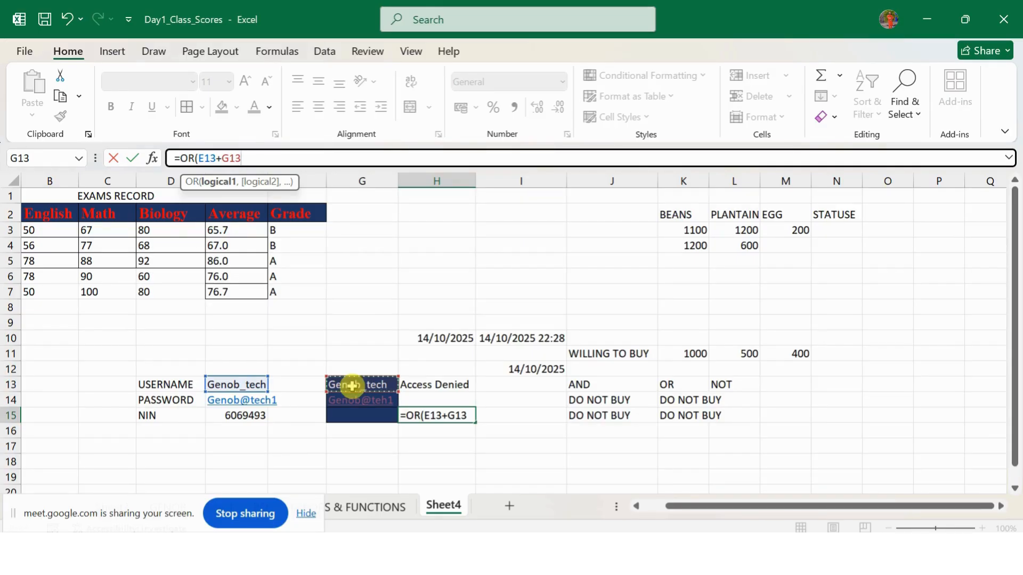
pyautogui.press('BackSpace')
pyautogui.press('BackSpace')
pyautogui.press('BackSpace')
pyautogui.press('BackSpace')
pyautogui.press('BackSpace')
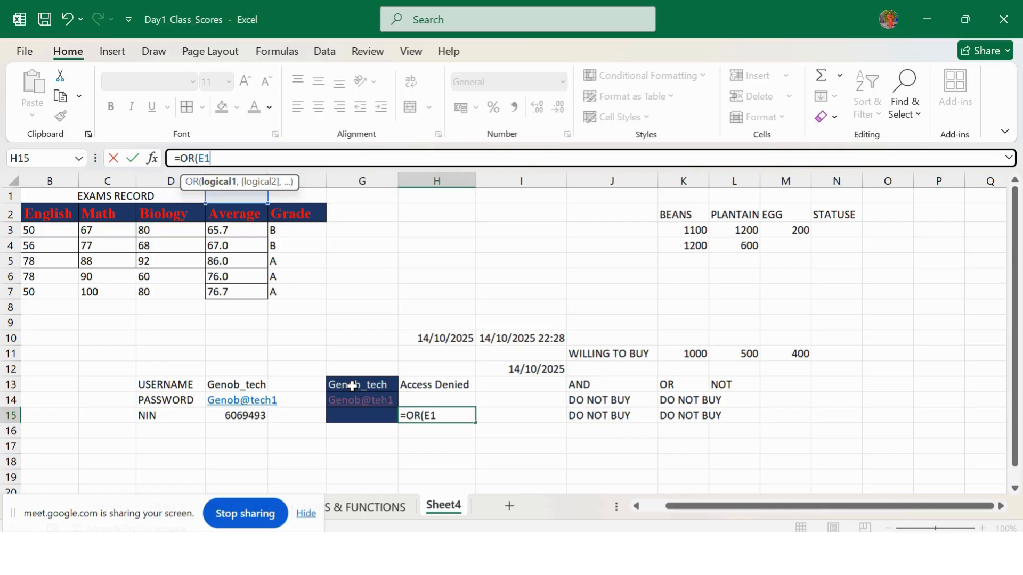
pyautogui.click(244, 387)
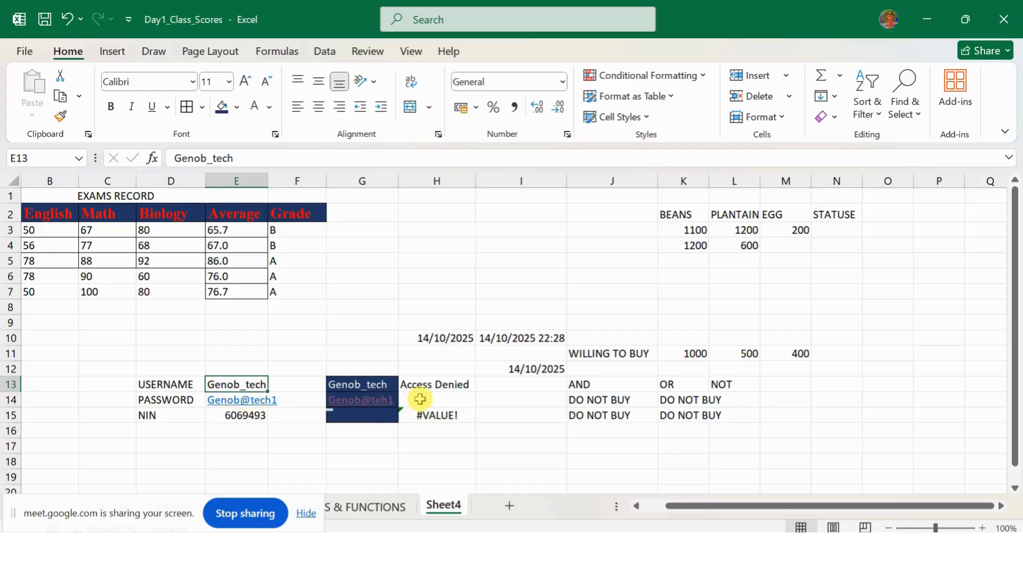
# Step: Rebuild the first OR argument in H15 as E13=G13
pyautogui.click(429, 429)
pyautogui.click(431, 417)
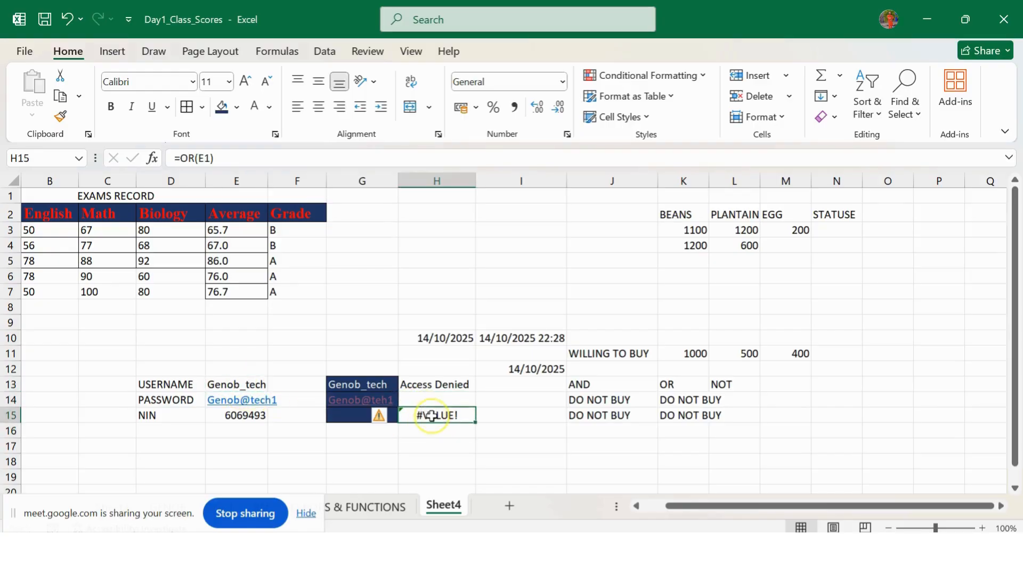
pyautogui.click(212, 159)
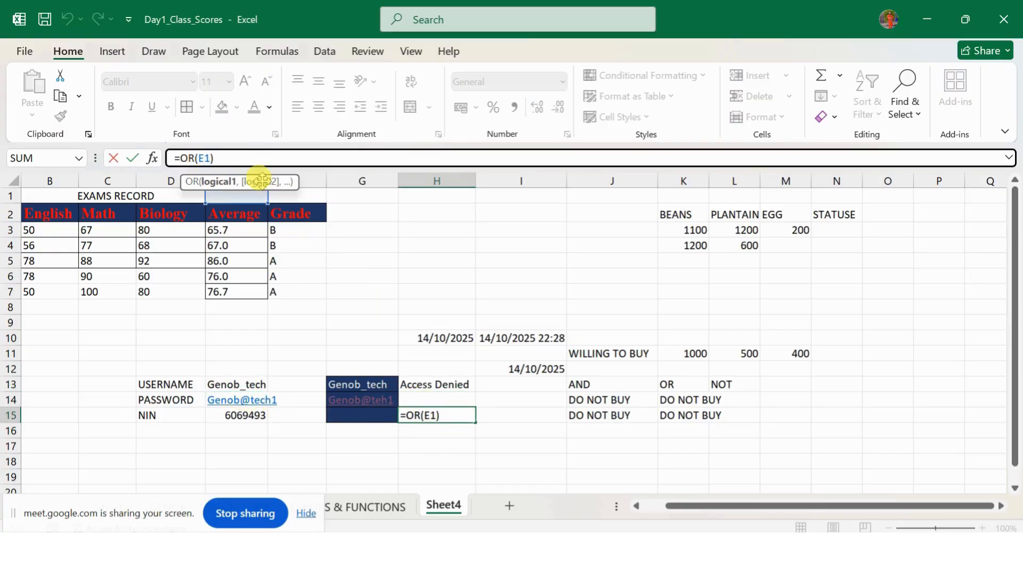
pyautogui.press('Delete')
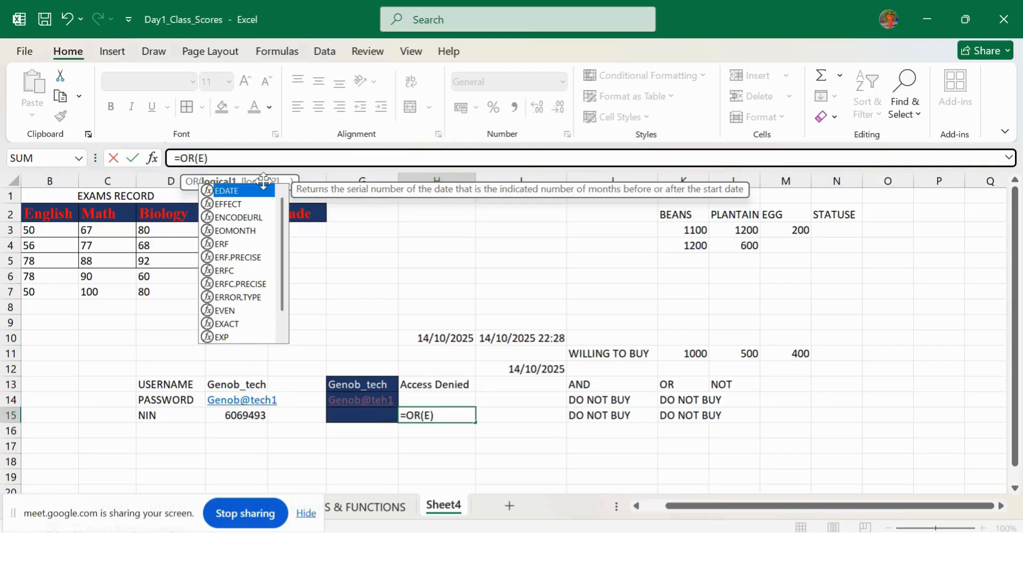
pyautogui.press('BackSpace')
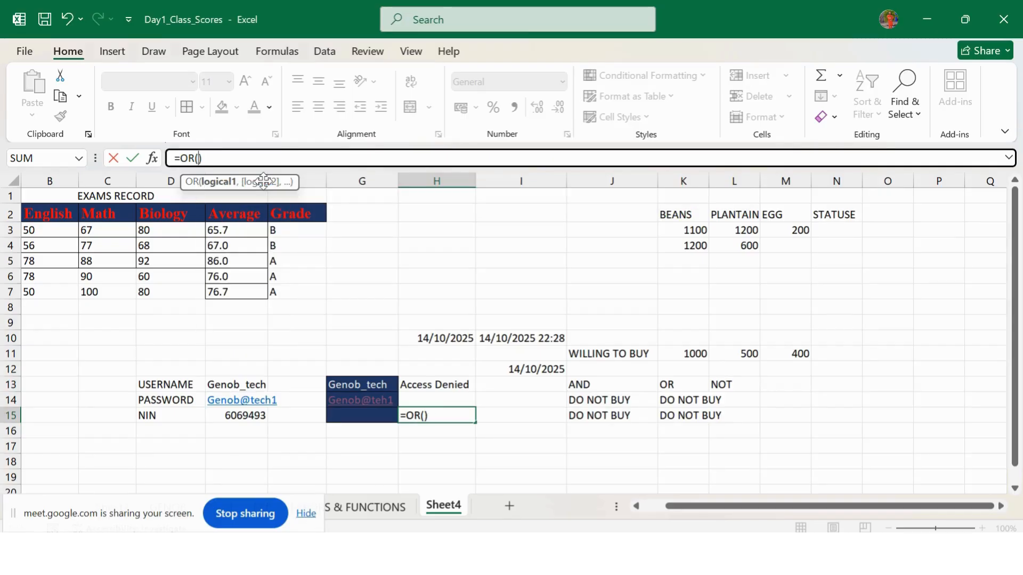
pyautogui.click(238, 391)
pyautogui.write(',')
pyautogui.press('BackSpace')
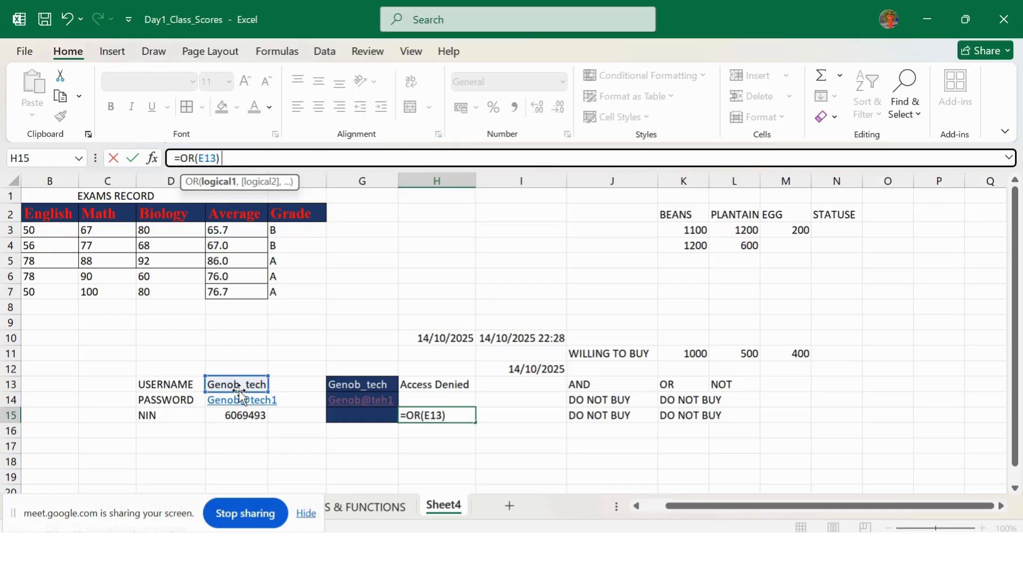
pyautogui.click(358, 383)
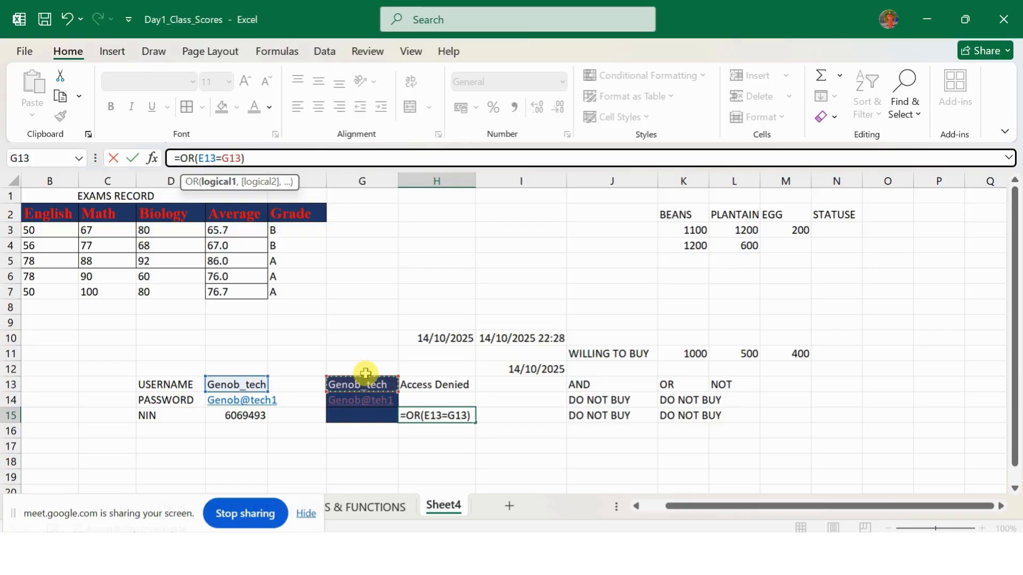
pyautogui.write(',')
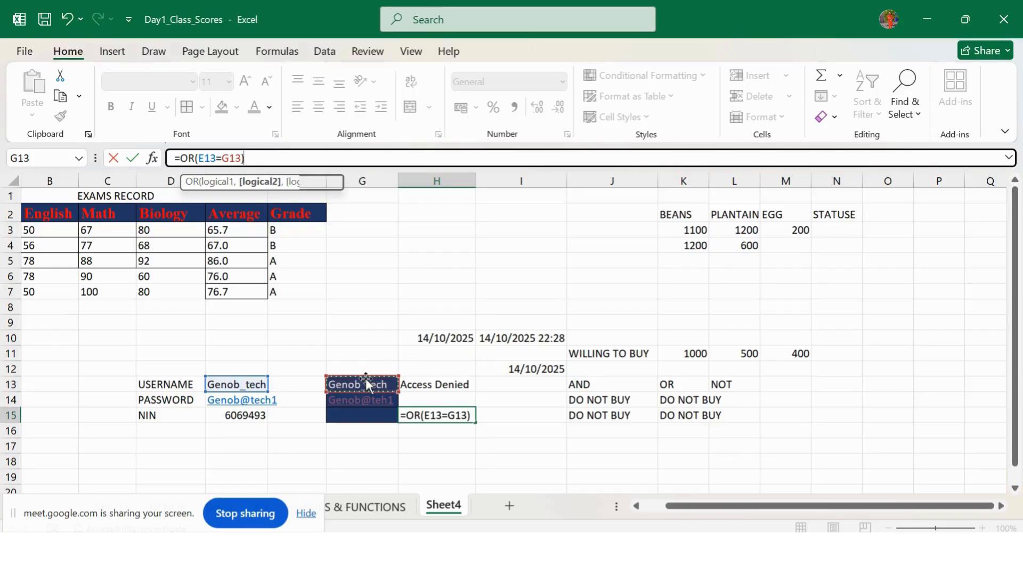
# Step: Complete H15 as =OR(E13=G13,E14=G14), using the password comparison instead of E15=G15
pyautogui.click(247, 416)
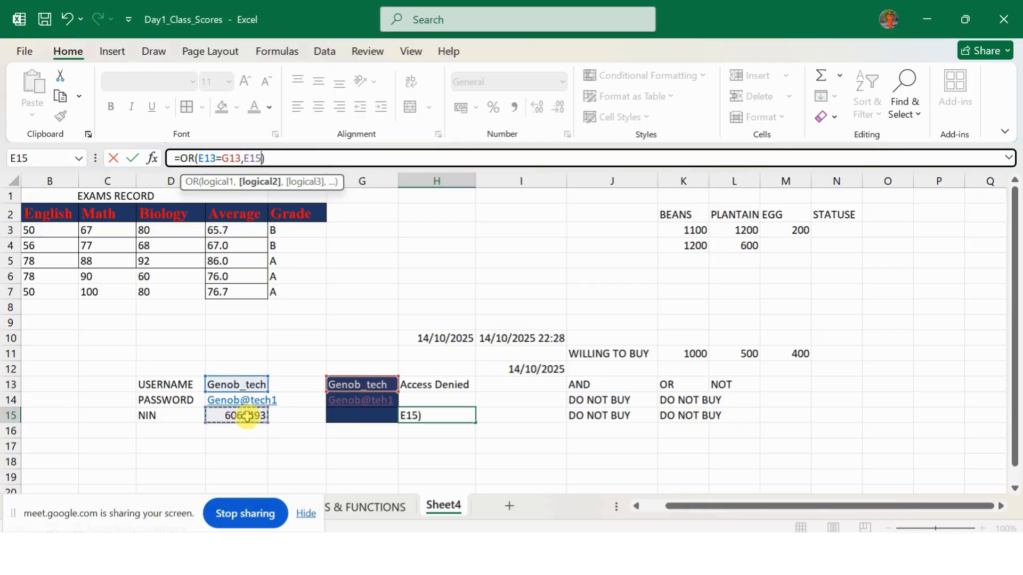
pyautogui.click(253, 416)
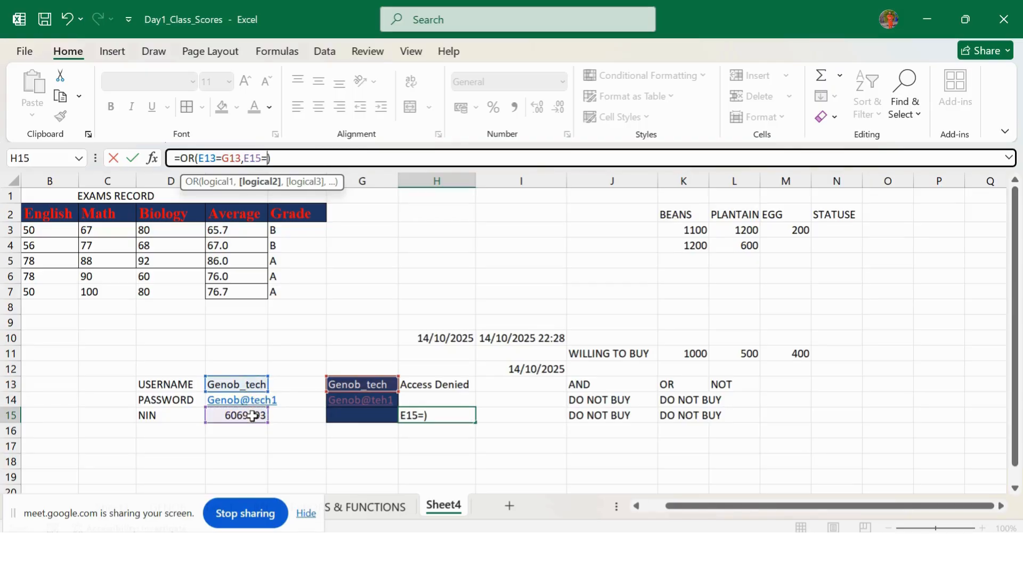
pyautogui.click(340, 416)
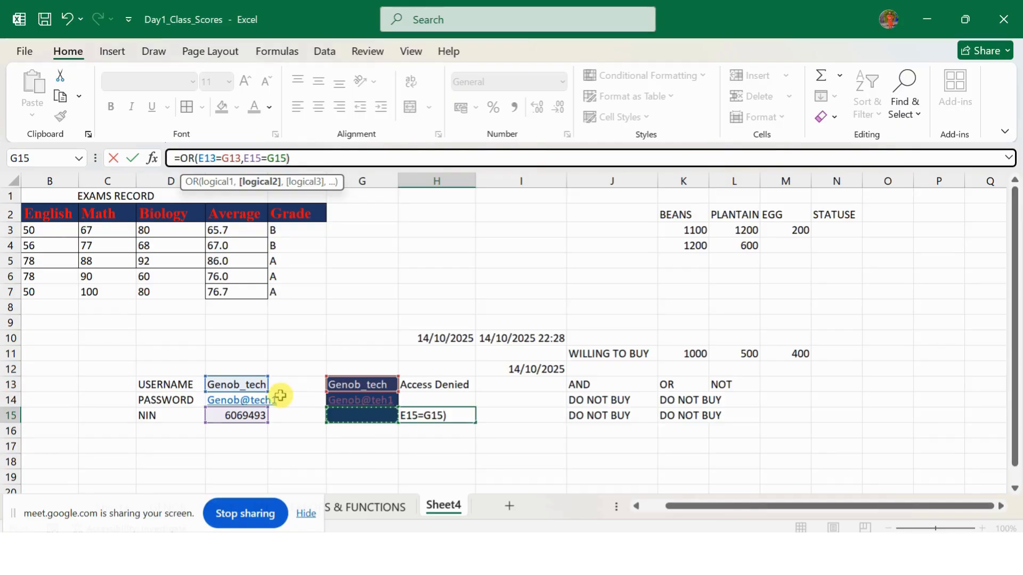
pyautogui.press('BackSpace')
pyautogui.press('BackSpace')
pyautogui.press('BackSpace')
pyautogui.press('BackSpace')
pyautogui.press('BackSpace')
pyautogui.press('BackSpace')
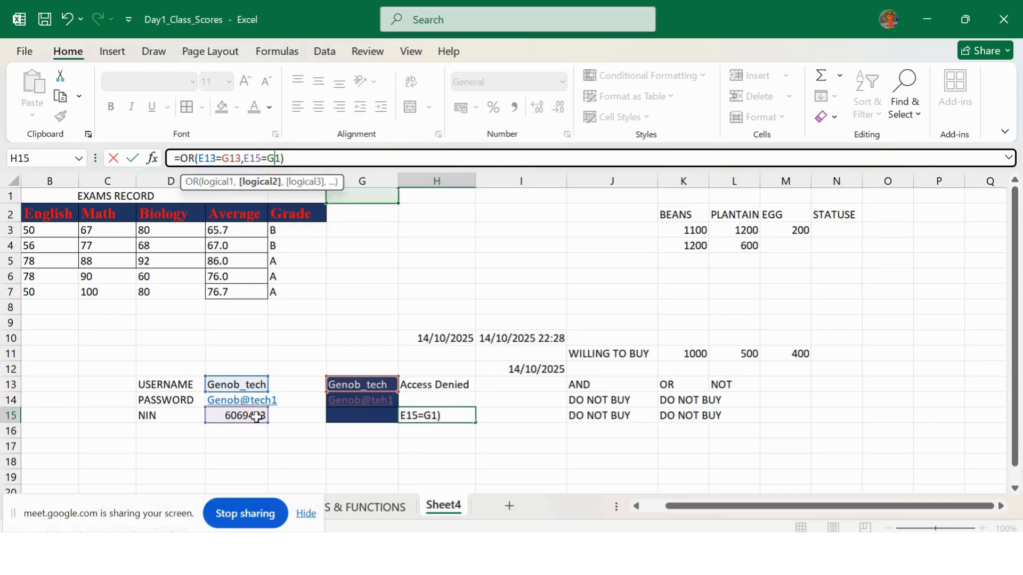
pyautogui.press('BackSpace')
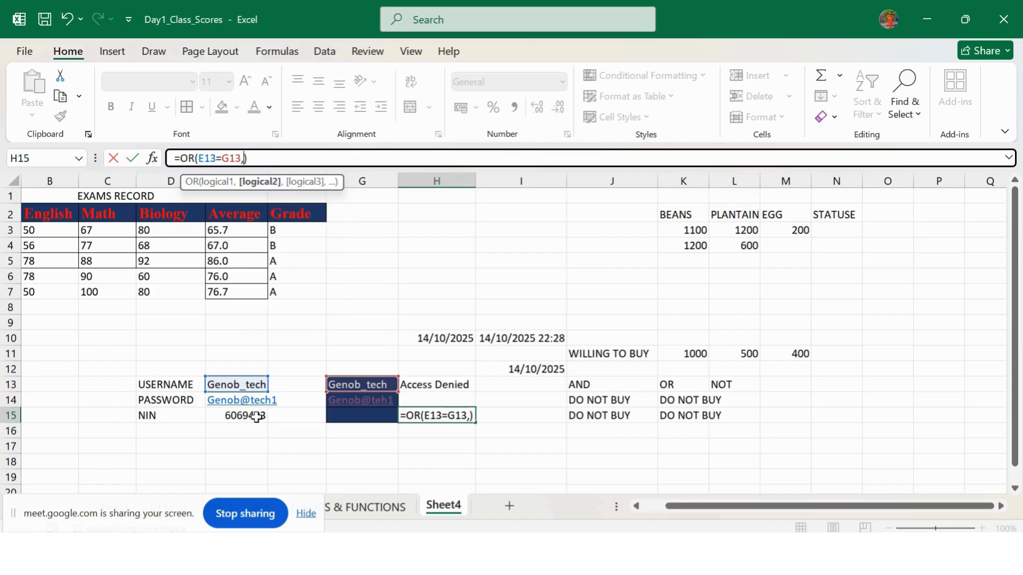
pyautogui.click(237, 401)
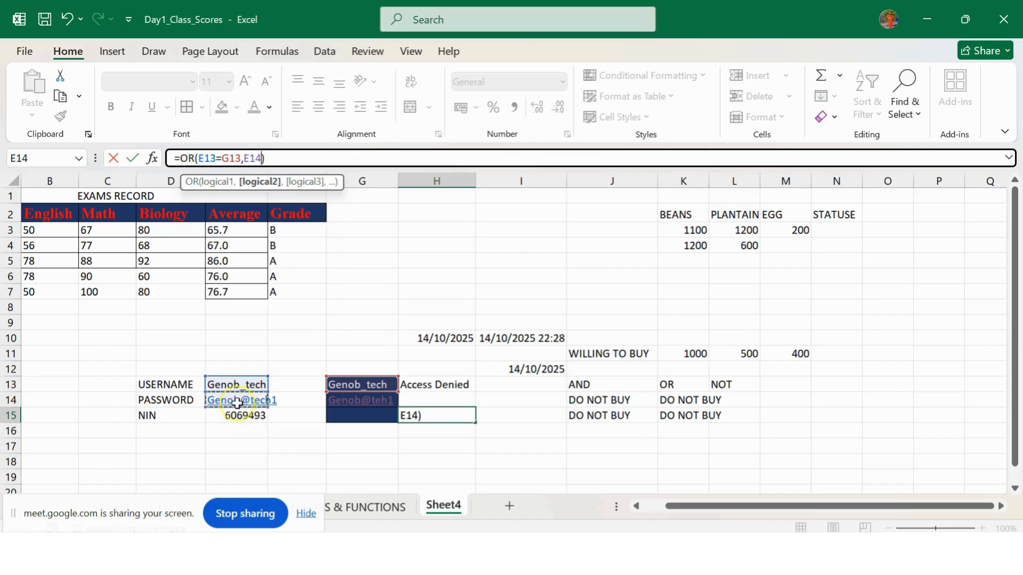
pyautogui.write('=')
pyautogui.click(333, 399)
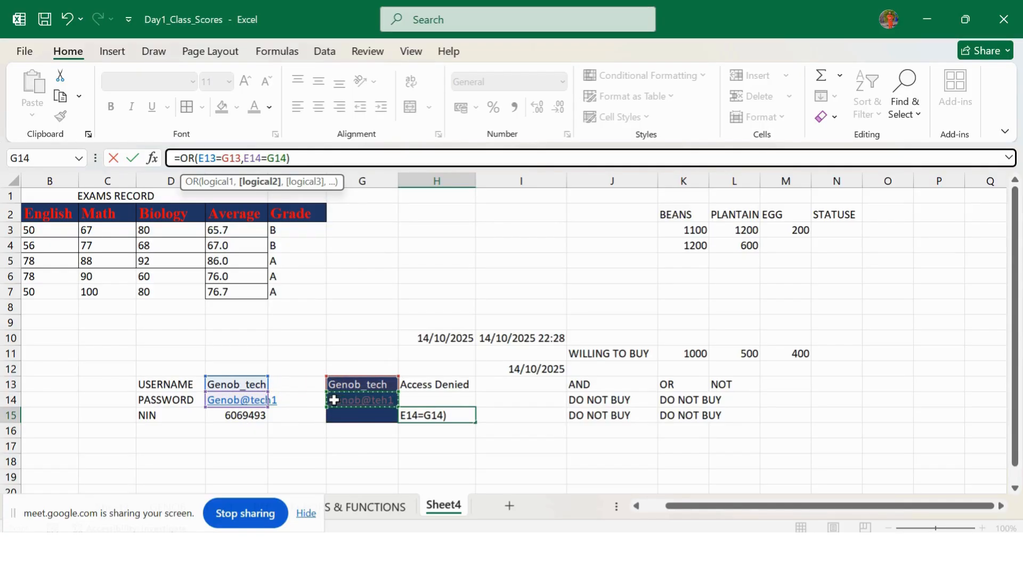
pyautogui.press('Return')
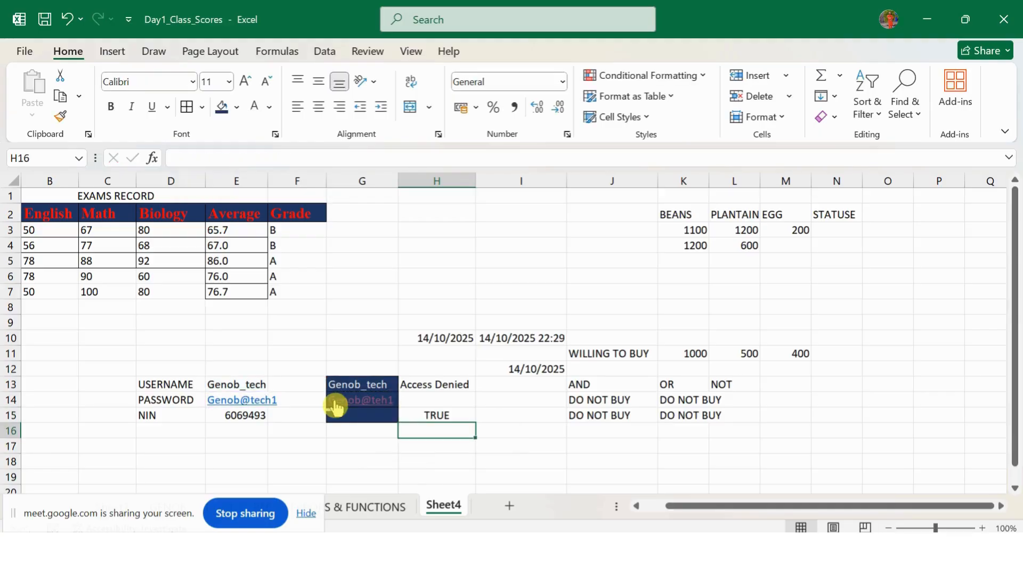
# Step: Clear the NIN value from cell E15
pyautogui.click(248, 417)
pyautogui.press('BackSpace')
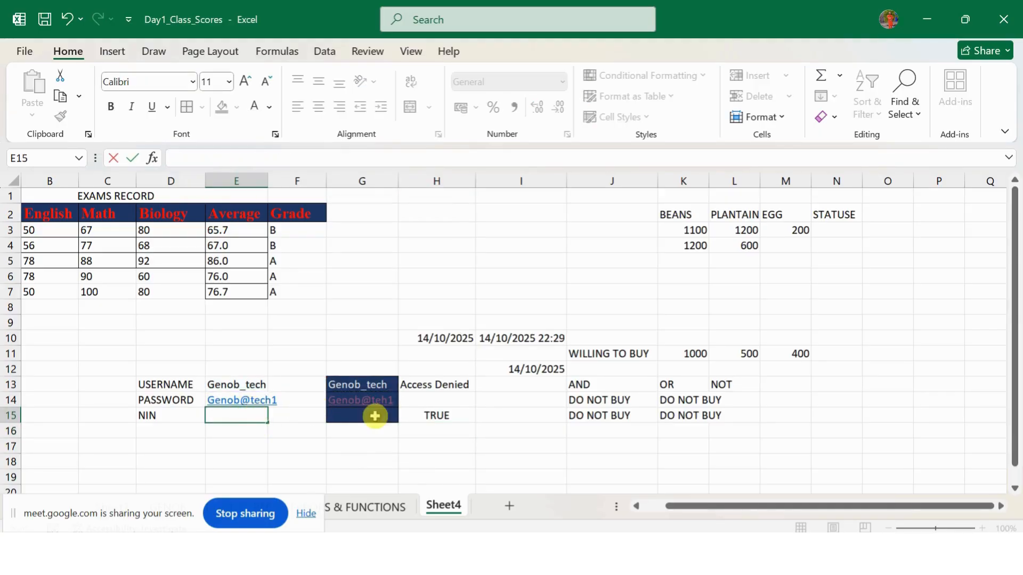
pyautogui.click(425, 418)
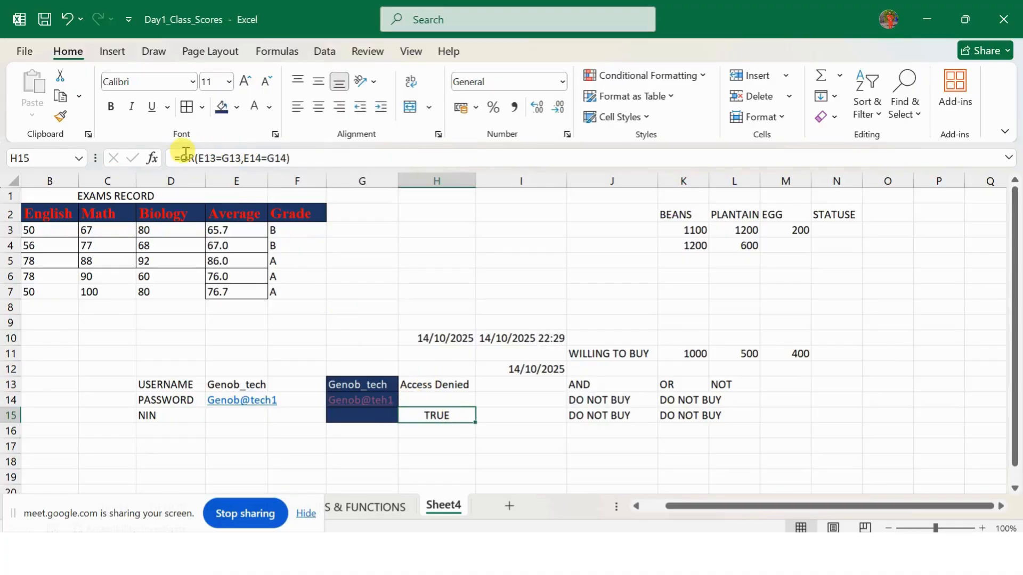
# Step: Select the Access Granted/Access Denied texts in H13's formula, leaving H13 unchanged
pyautogui.click(451, 385)
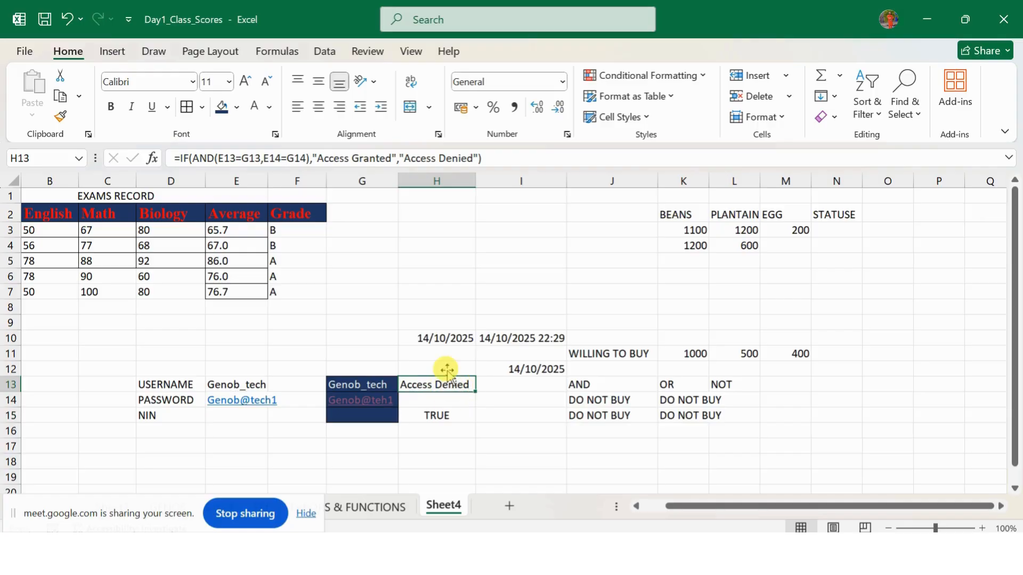
pyautogui.moveTo(314, 156); pyautogui.dragTo(480, 147)
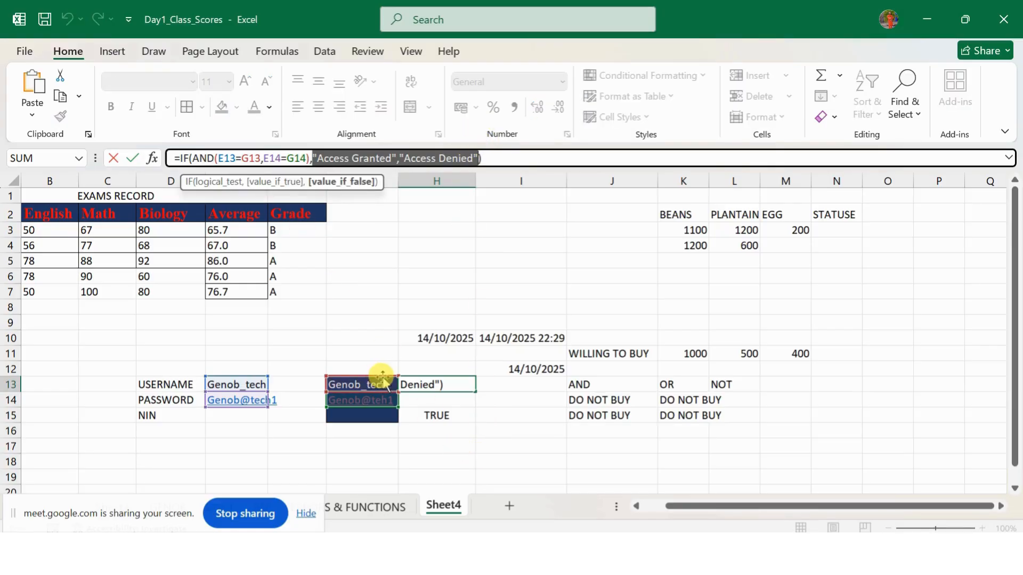
pyautogui.click(435, 415)
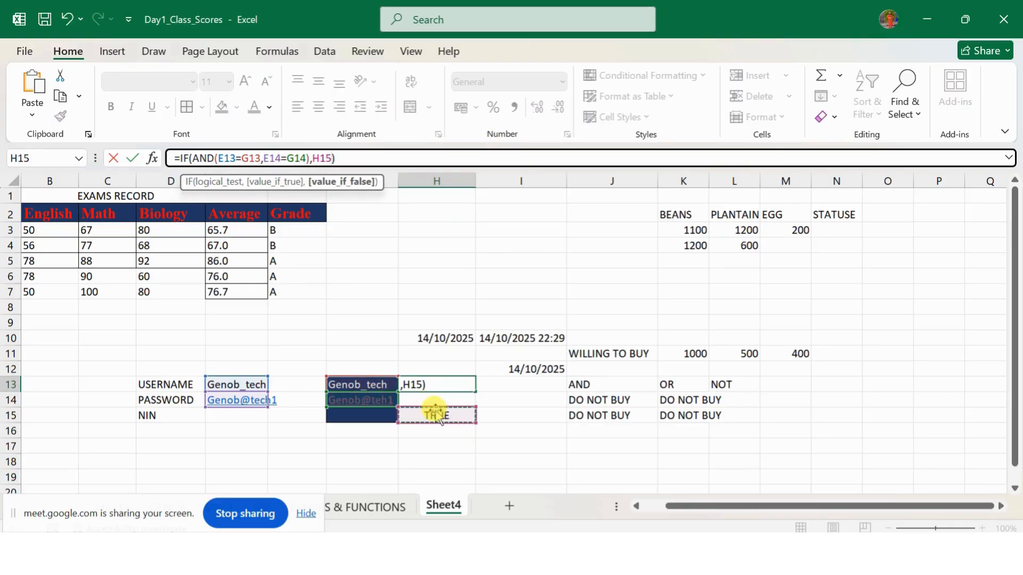
pyautogui.press('Escape')
pyautogui.click(436, 415)
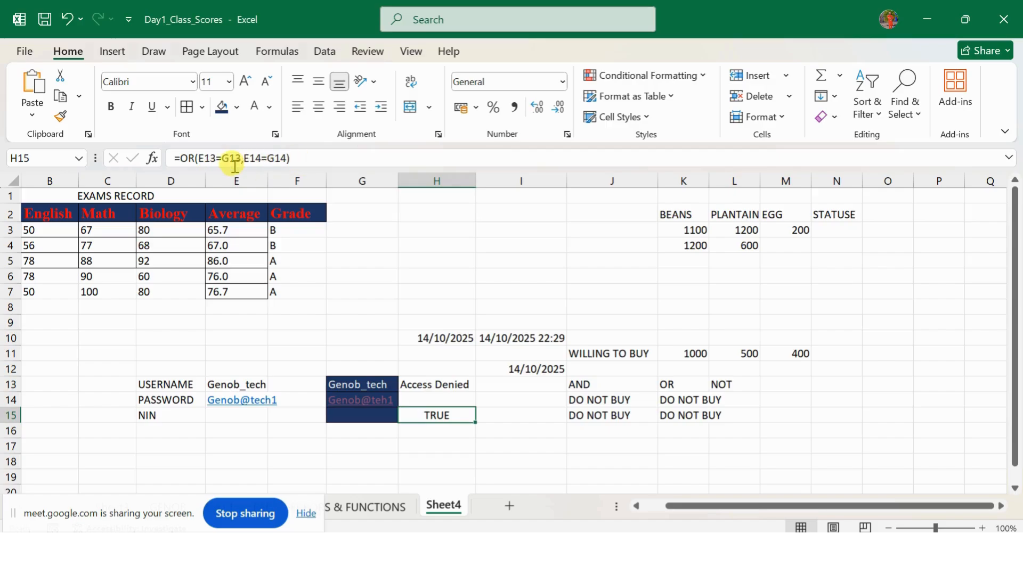
# Step: Wrap H15's OR check in IF with pasted Access Granted/Access Denied results
pyautogui.click(205, 159)
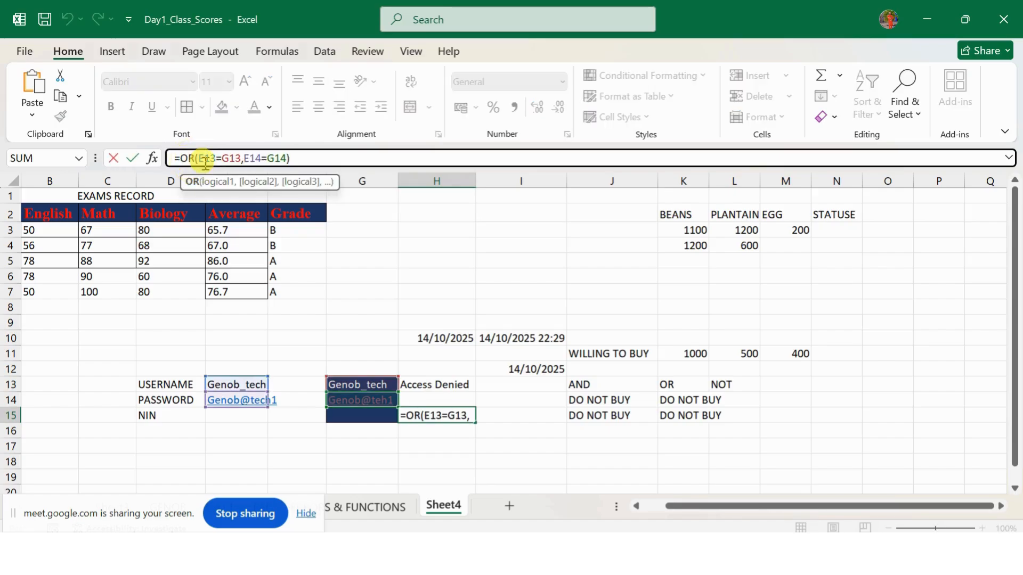
pyautogui.write('IF(')
pyautogui.click(329, 165)
pyautogui.write(',')
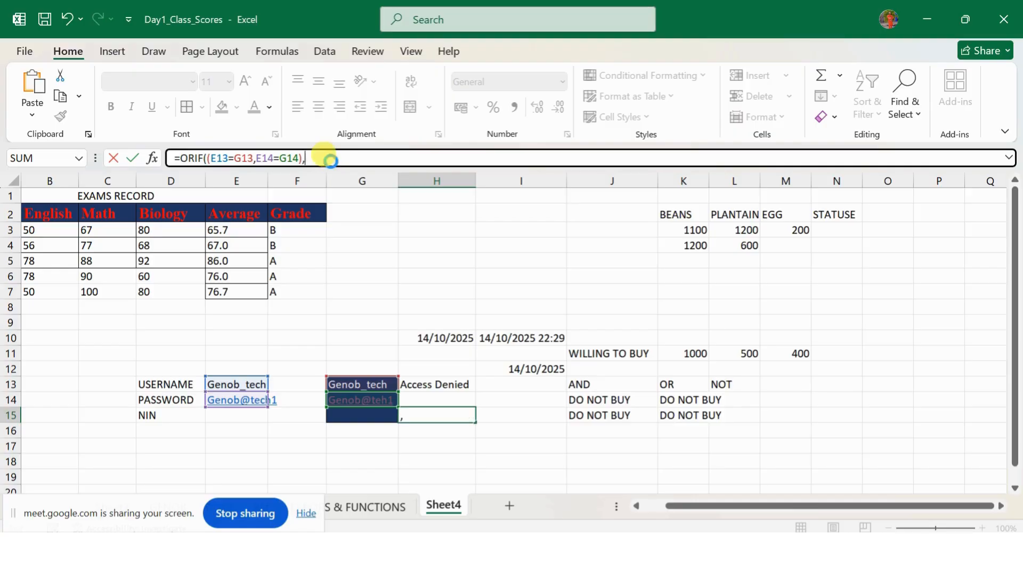
pyautogui.hotkey('ctrl', 'v')
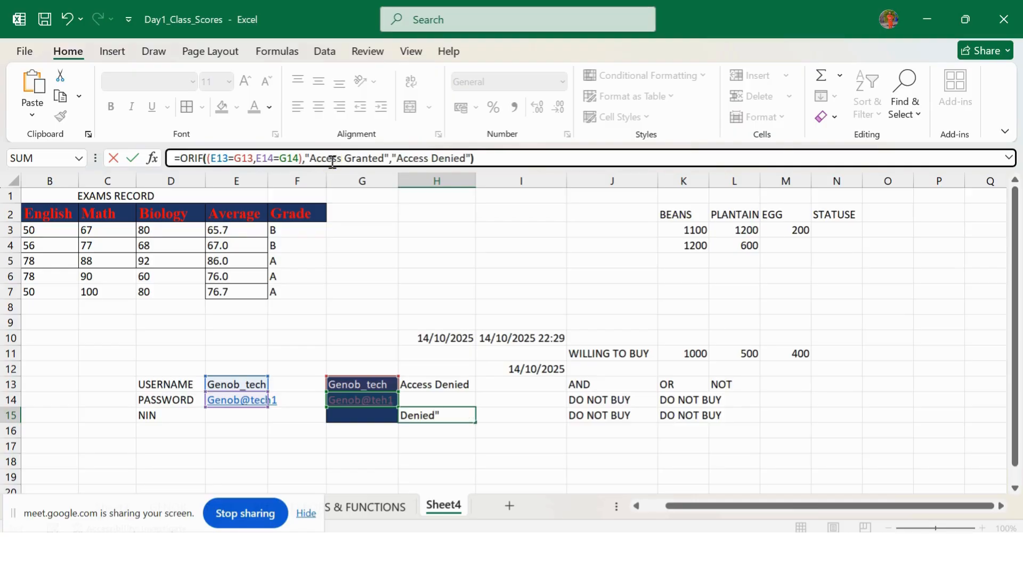
pyautogui.press('Return')
pyautogui.click(462, 425)
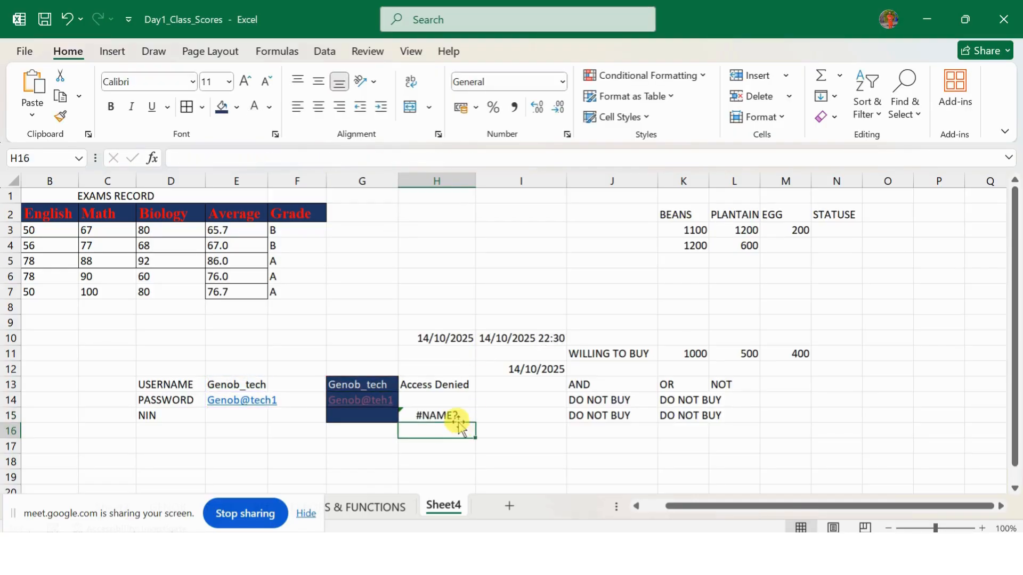
# Step: Fix the #NAME? error by placing IF( before OR in H15's formula
pyautogui.click(458, 419)
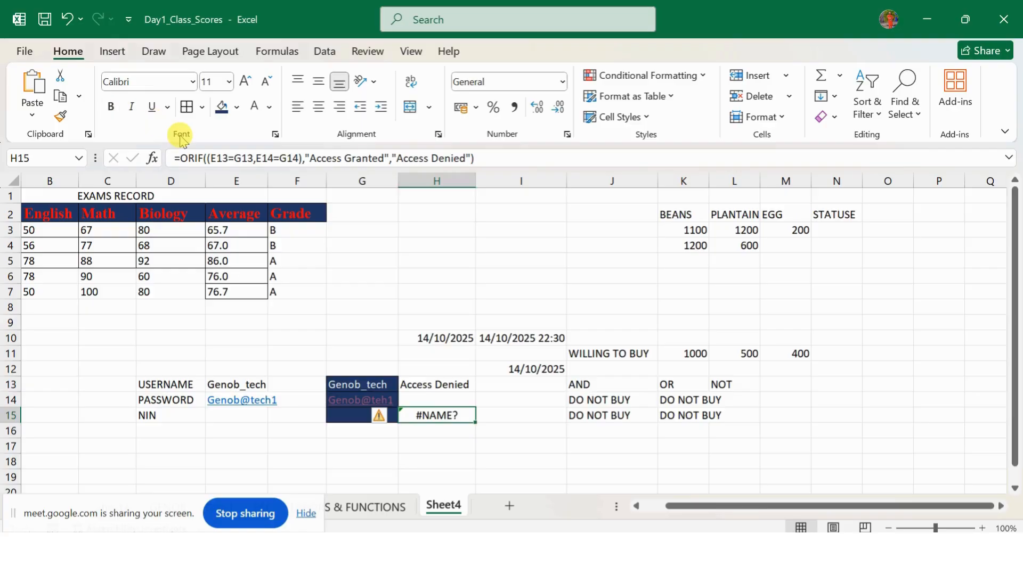
pyautogui.click(207, 160)
pyautogui.press('BackSpace')
pyautogui.press('BackSpace')
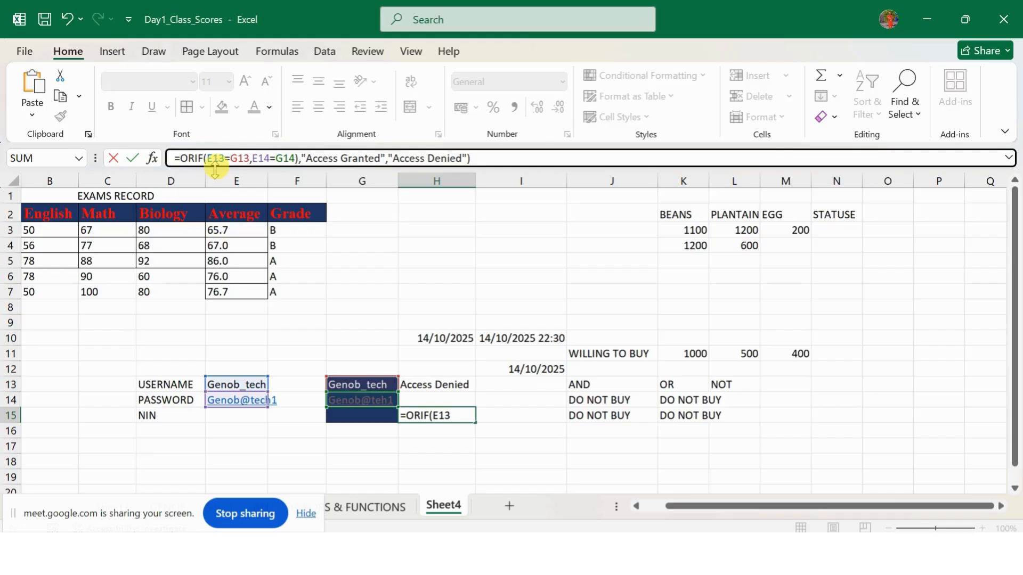
pyautogui.press('Left')
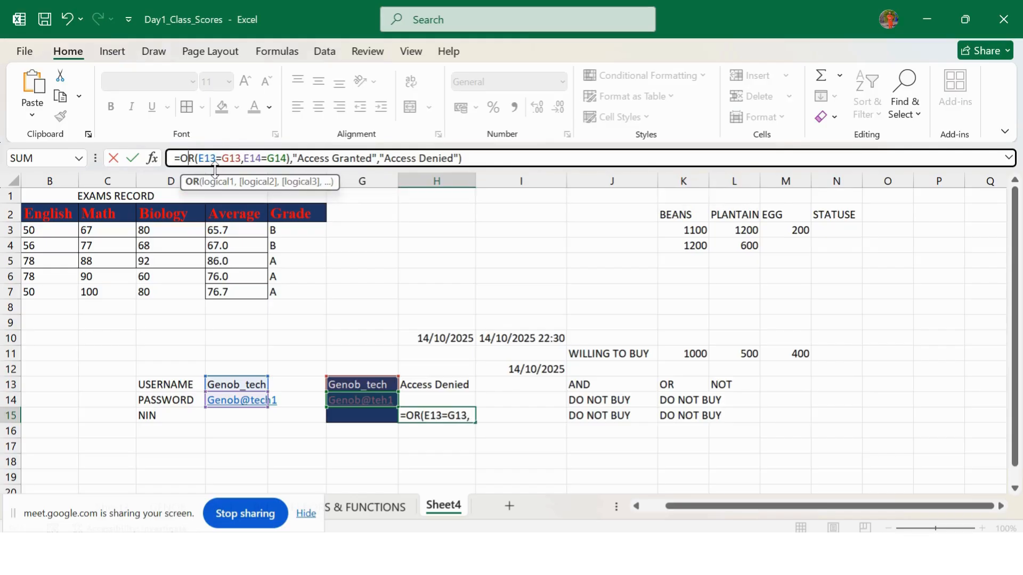
pyautogui.press('Left')
pyautogui.write('IF')
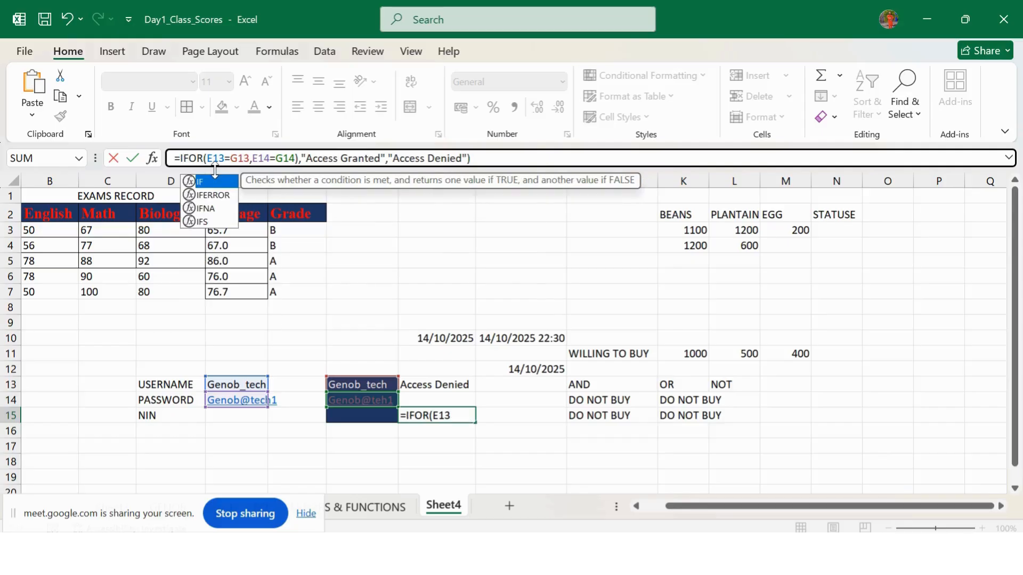
pyautogui.write('(')
pyautogui.press('Return')
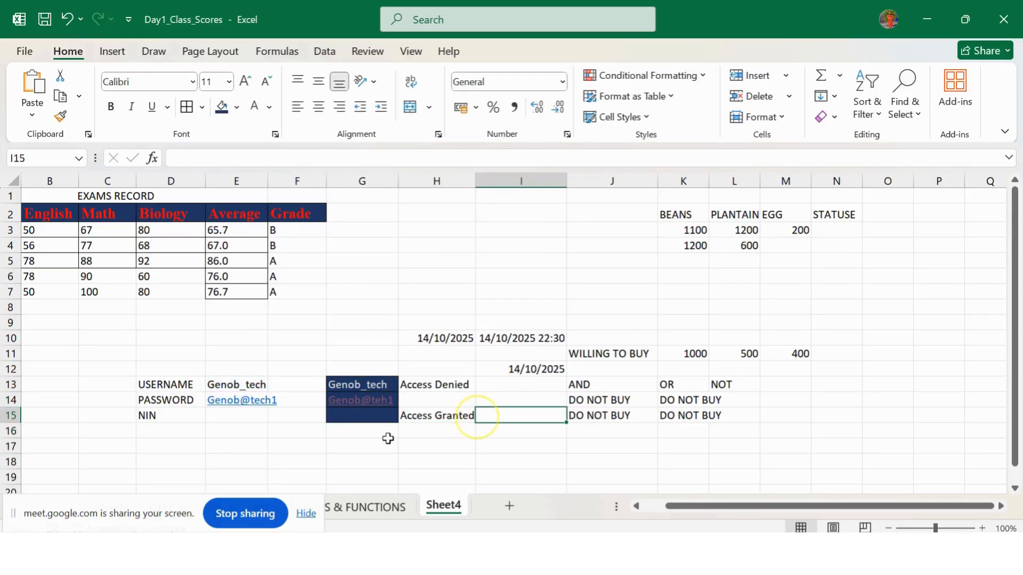
# Step: Clear all contents and dark fill from the NIN row cells D15:G16
pyautogui.moveTo(171, 420); pyautogui.dragTo(342, 430)
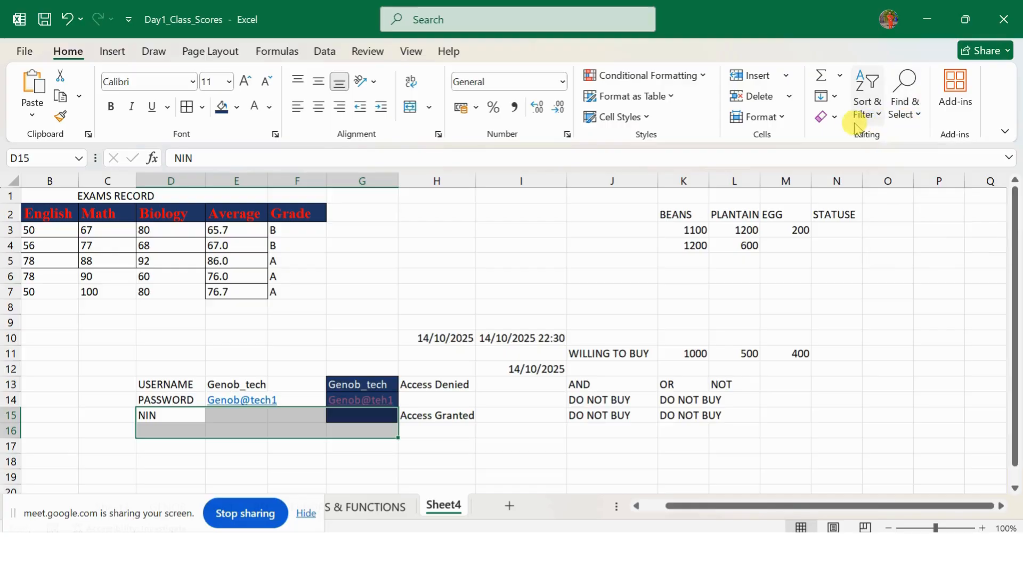
pyautogui.click(827, 116)
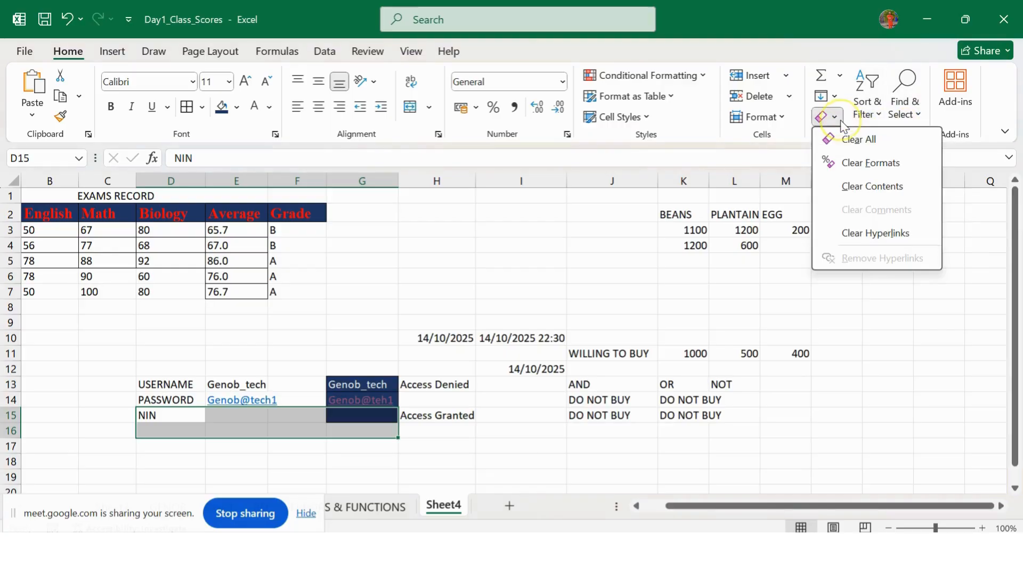
pyautogui.click(859, 142)
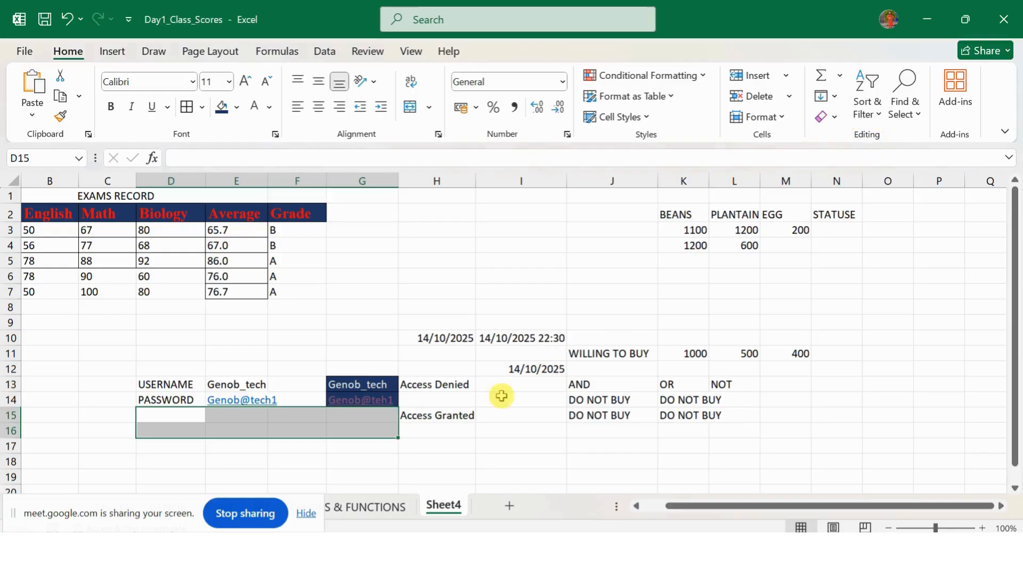
pyautogui.click(454, 429)
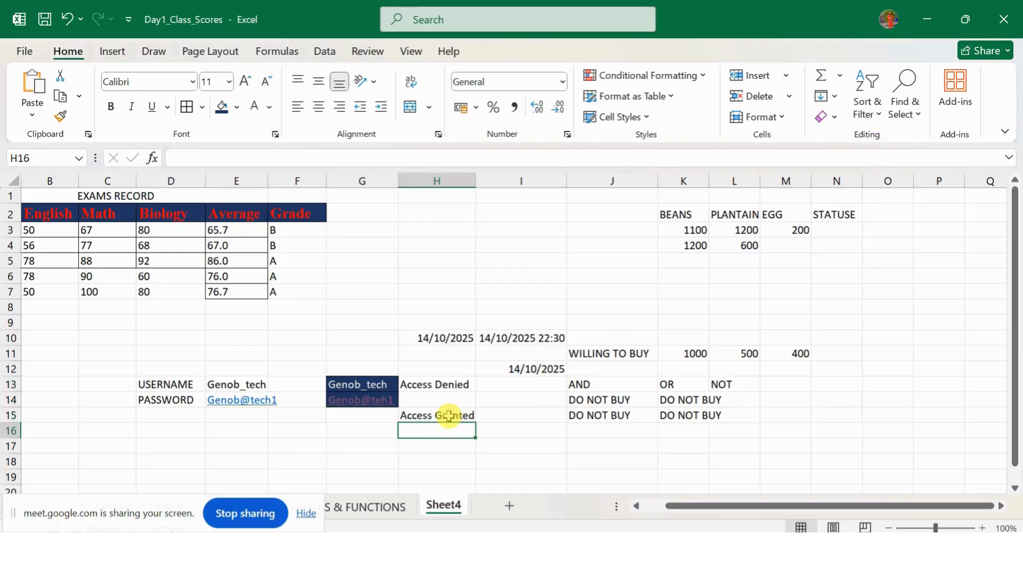
# Step: Move the IF(OR) access check from H15 up to H14
pyautogui.click(449, 416)
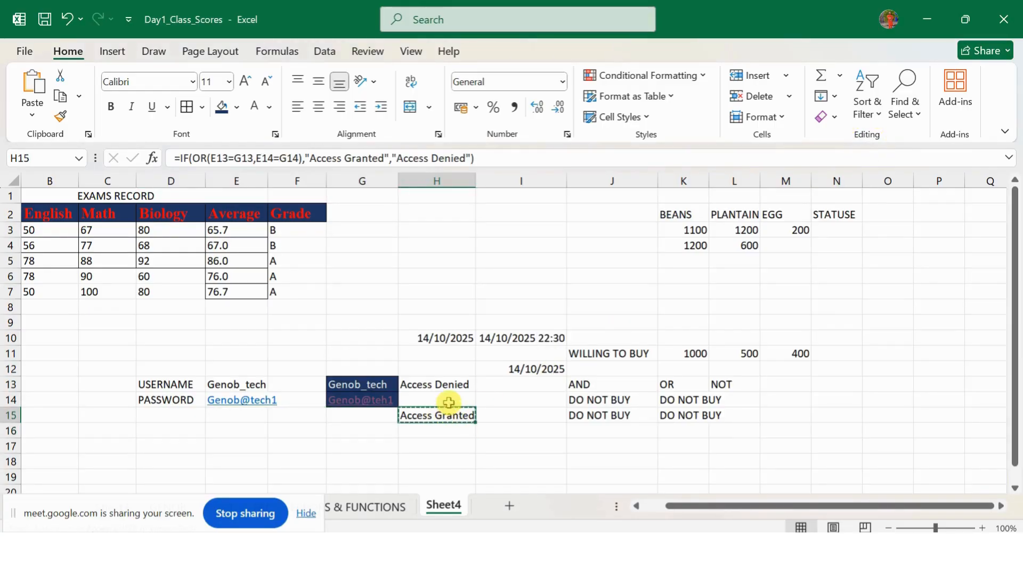
pyautogui.click(449, 400)
pyautogui.click(442, 418)
pyautogui.press('Delete')
pyautogui.click(467, 401)
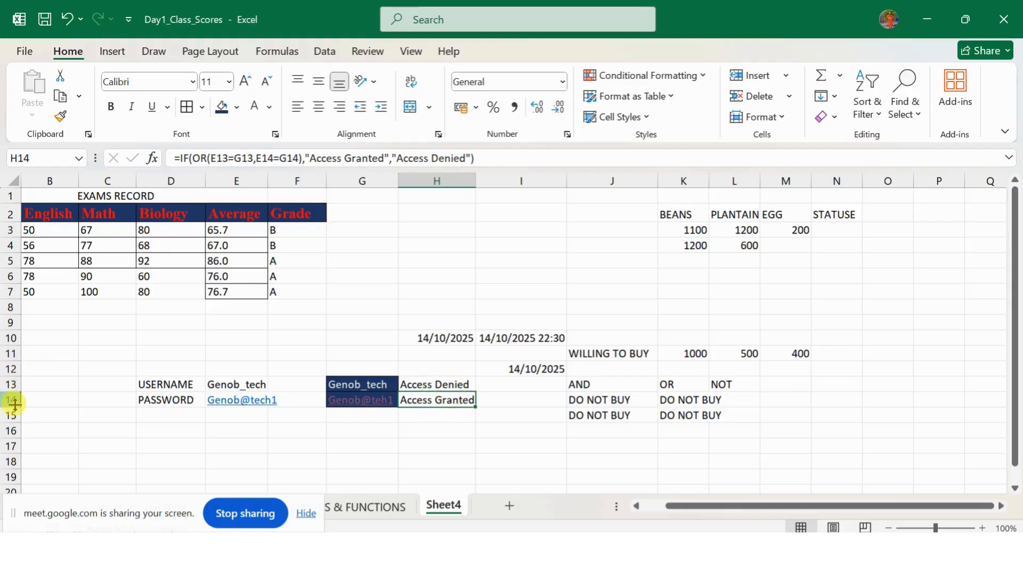
# Step: Make rows 14 and 13 taller
pyautogui.moveTo(12, 400); pyautogui.dragTo(10, 421)
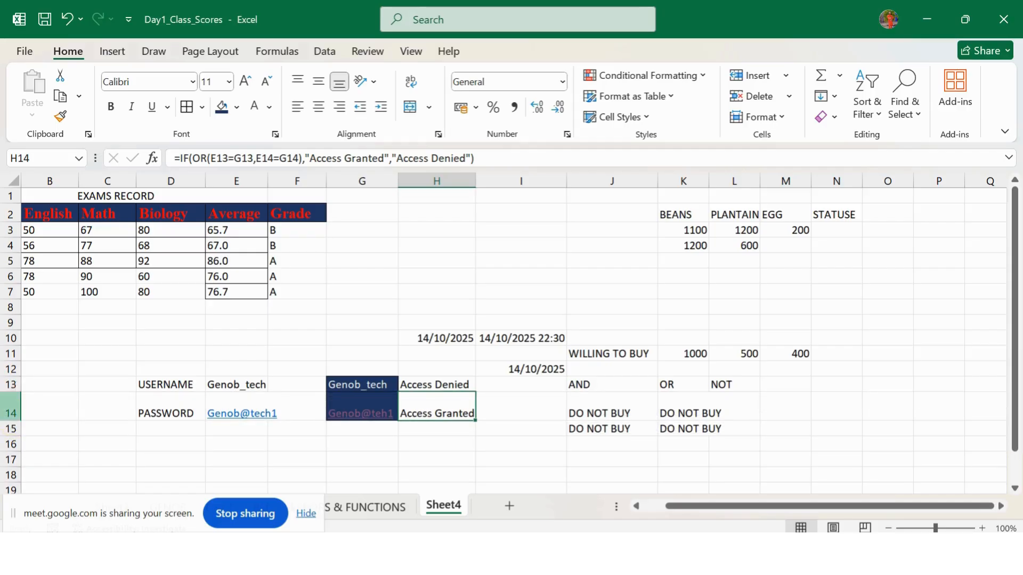
pyautogui.moveTo(11, 392); pyautogui.dragTo(12, 398)
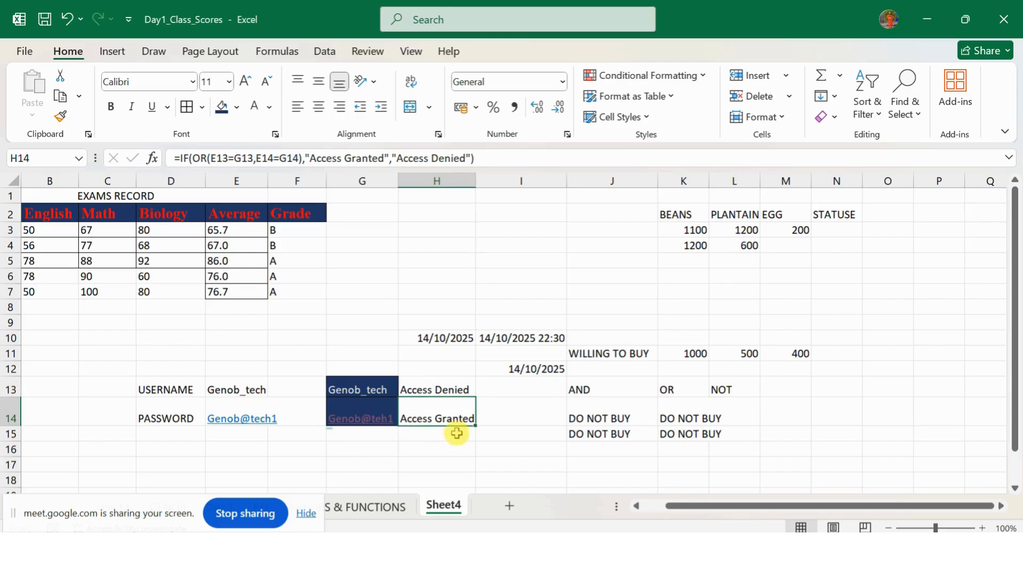
pyautogui.click(515, 415)
# Step: Label I14 'OR' and I13 'AND', and widen column H to fit the access results
pyautogui.write('\\')
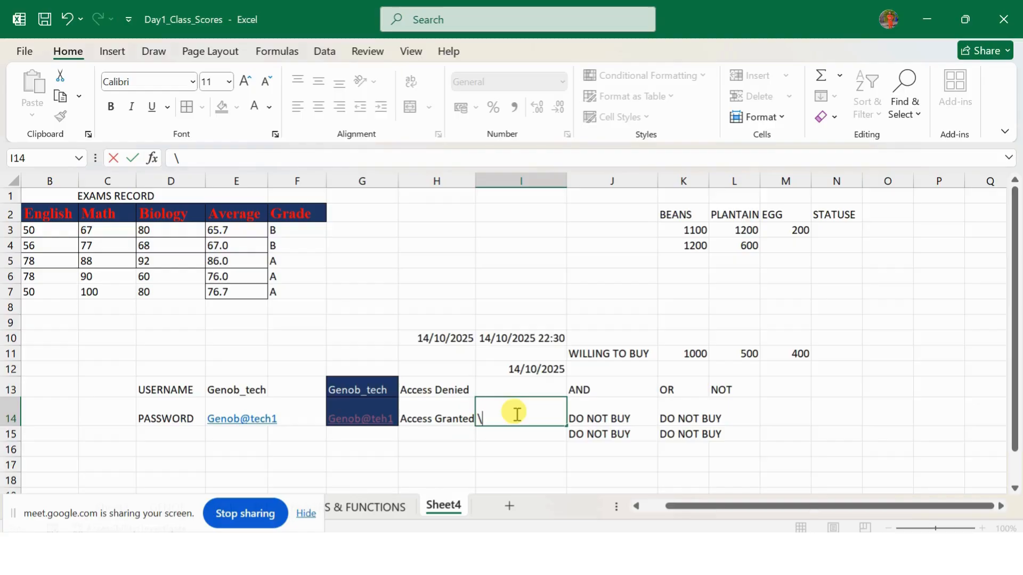
pyautogui.write('\\\\o')
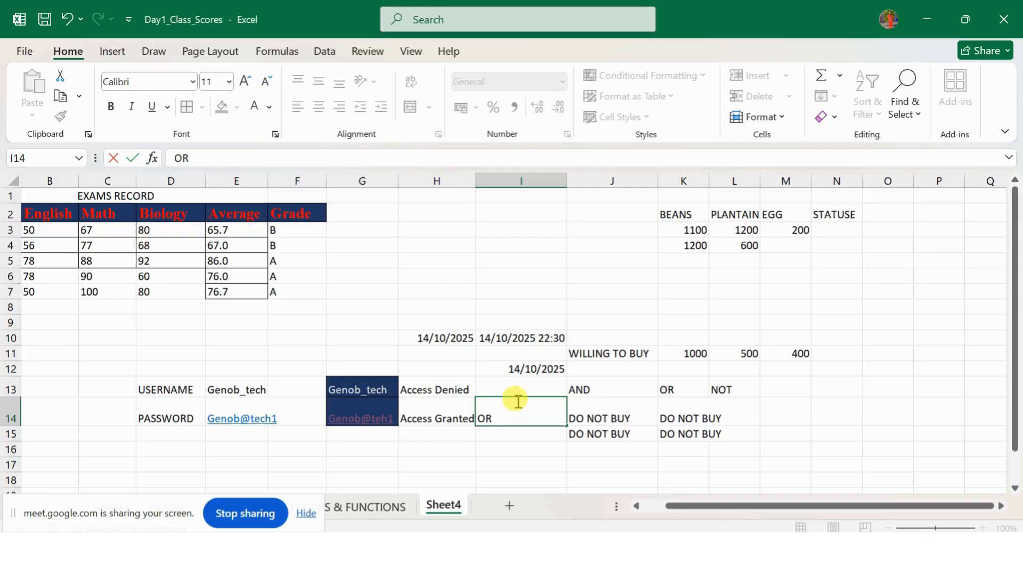
pyautogui.click(517, 391)
pyautogui.write('AND')
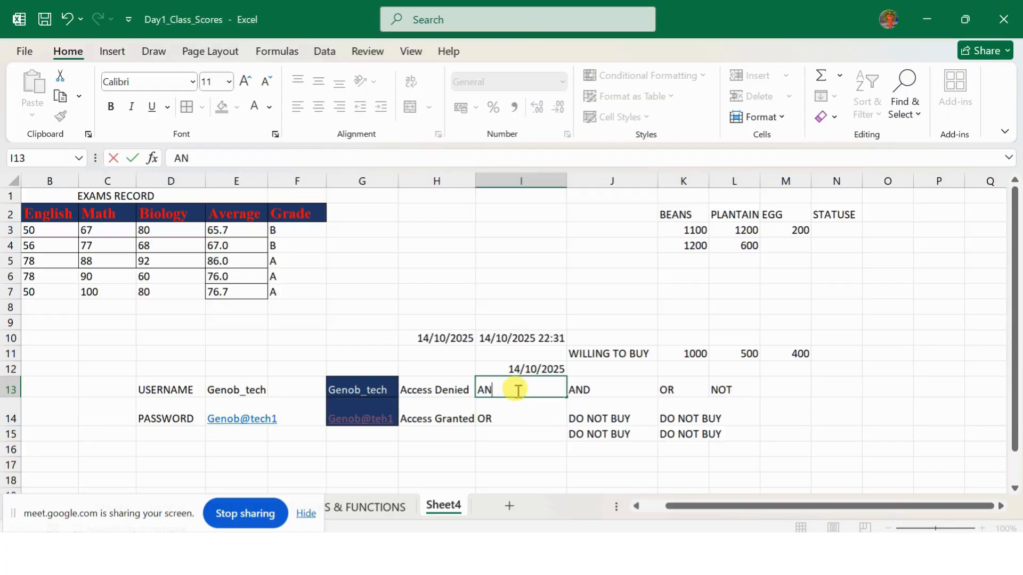
pyautogui.click(511, 425)
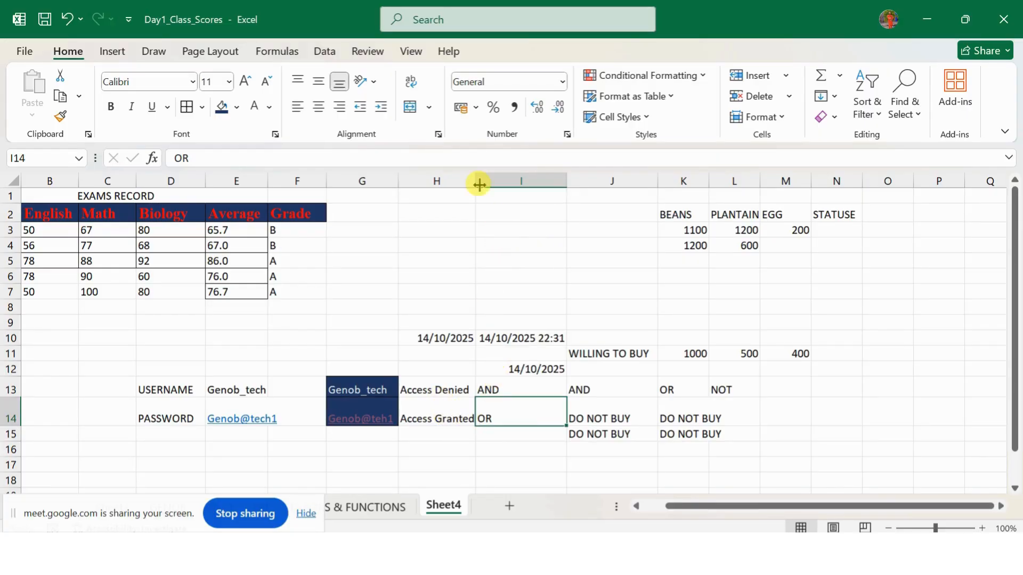
pyautogui.moveTo(476, 181); pyautogui.dragTo(497, 184)
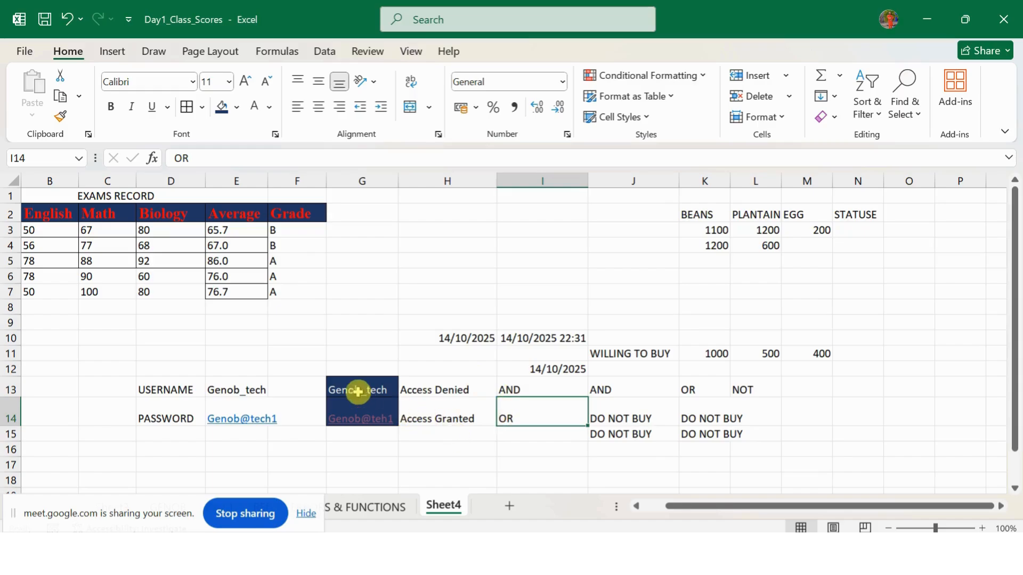
pyautogui.click(350, 414)
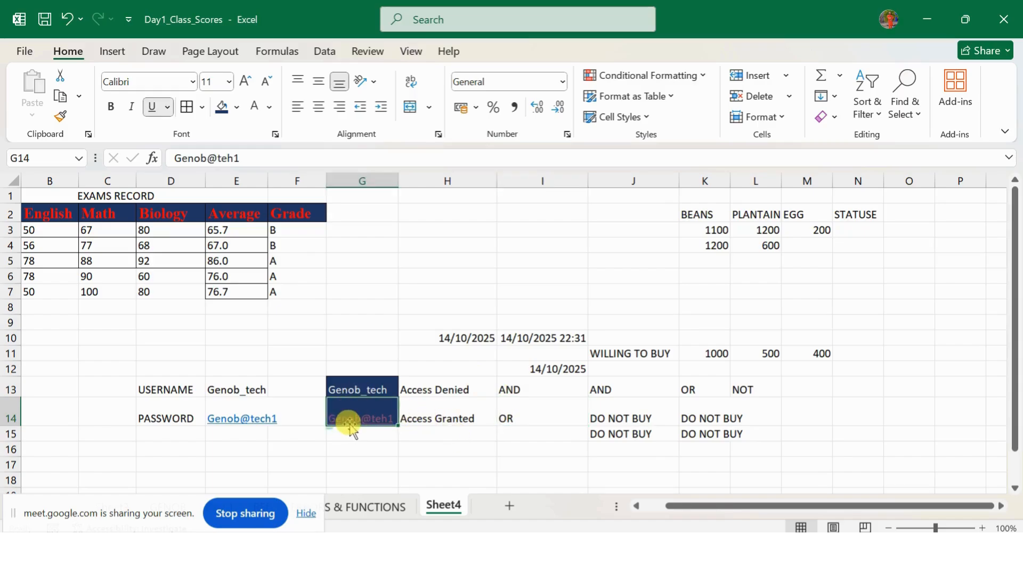
pyautogui.click(350, 425)
pyautogui.click(718, 367)
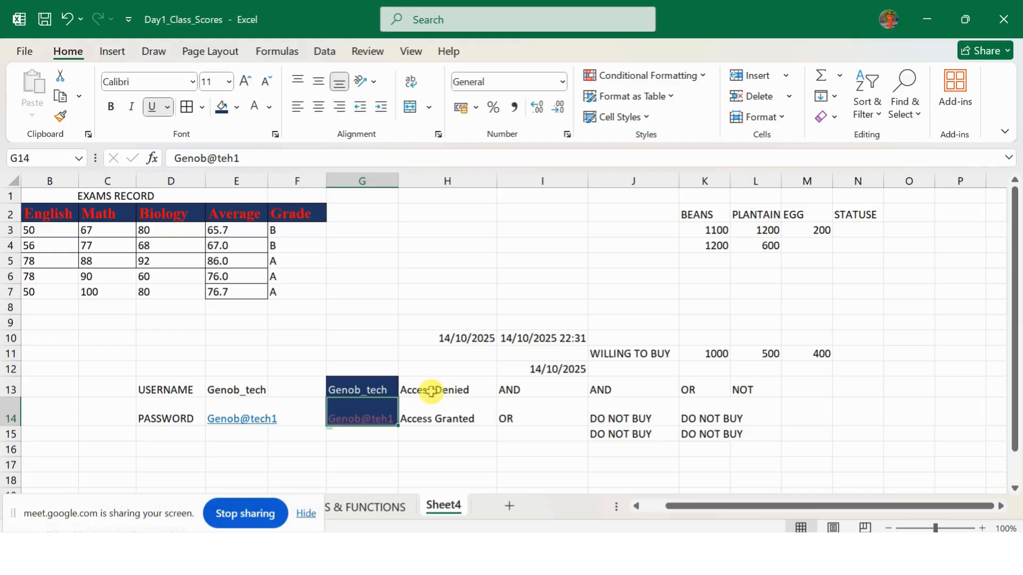
pyautogui.click(354, 390)
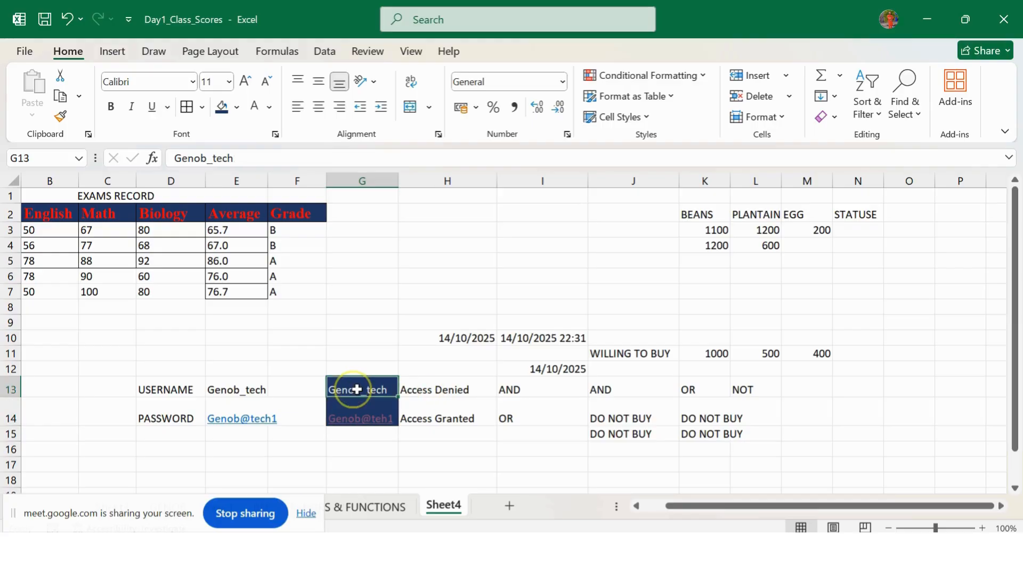
pyautogui.click(215, 160)
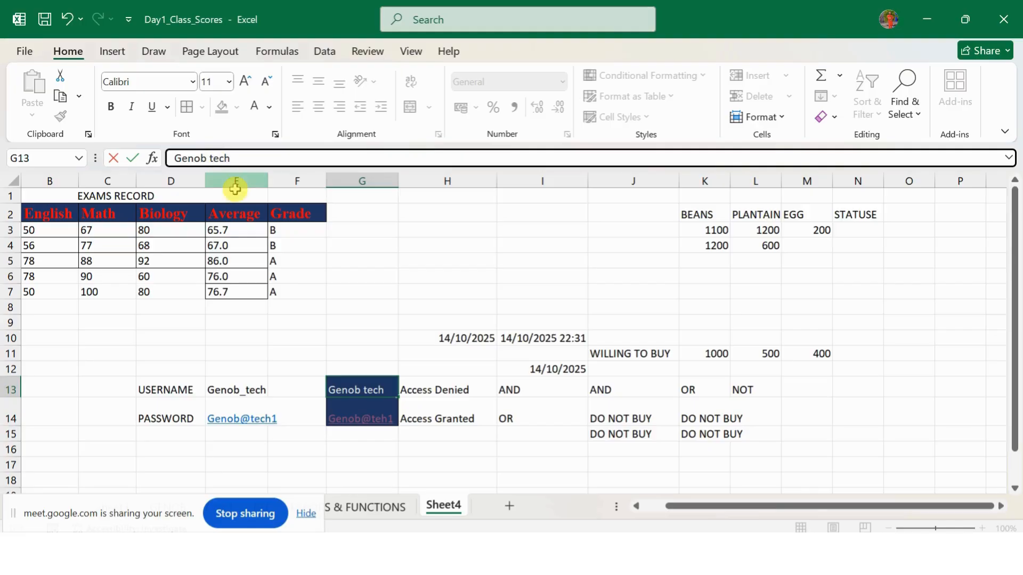
pyautogui.click(411, 332)
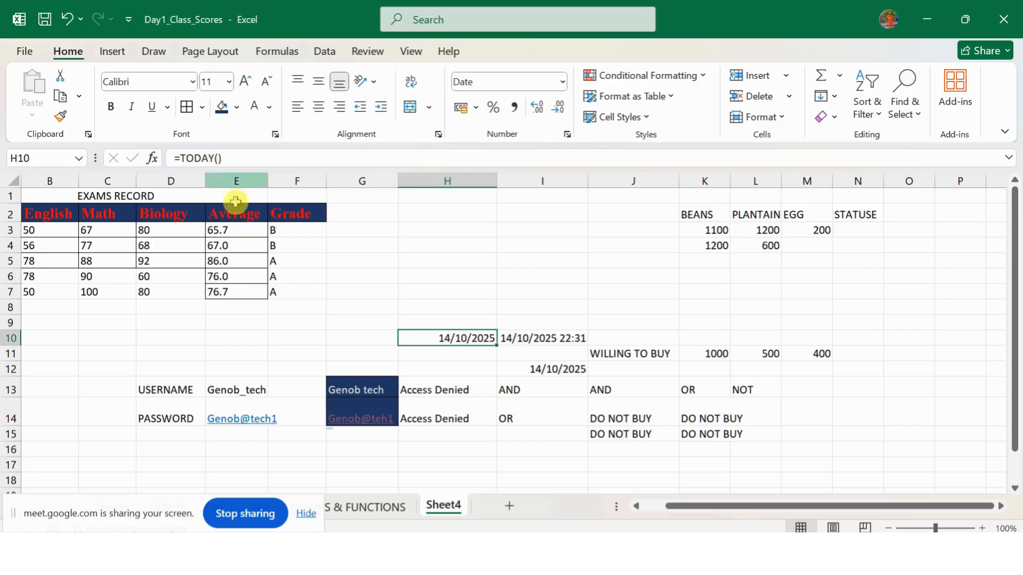
pyautogui.click(365, 388)
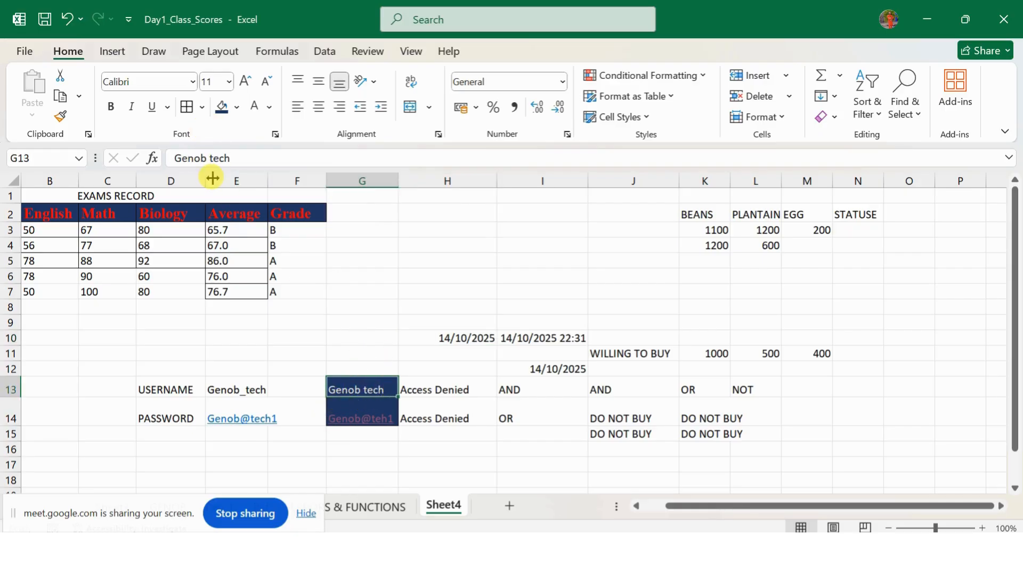
pyautogui.click(211, 160)
pyautogui.press('BackSpace')
pyautogui.write('|')
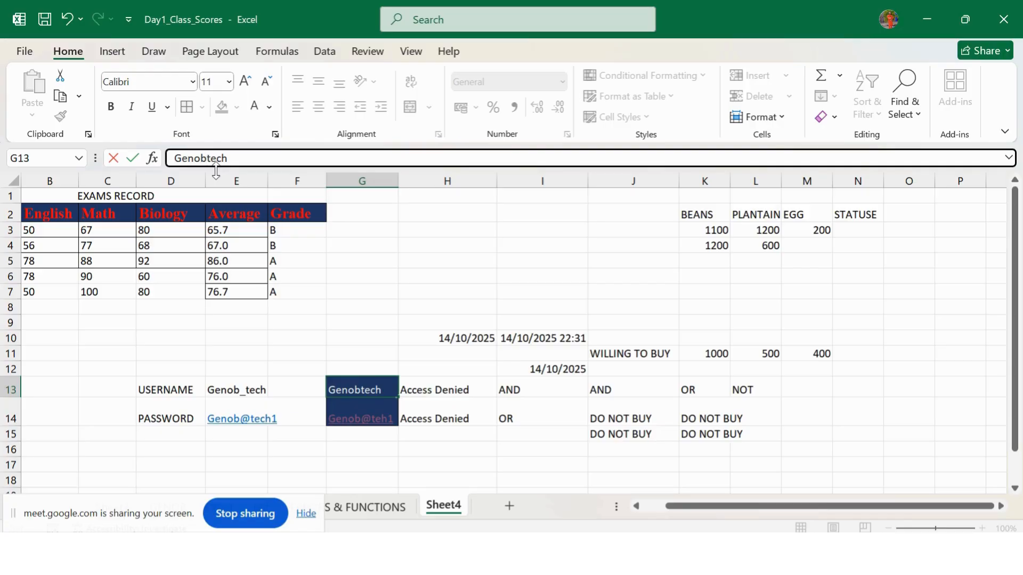
pyautogui.press('Return')
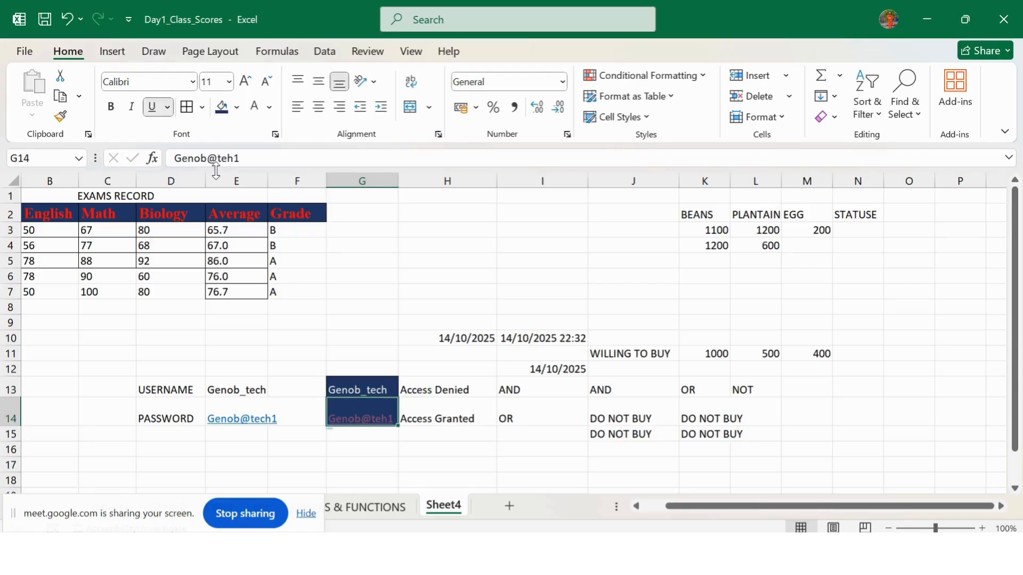
# Step: Review the IF(OR) formula in H14 and the IF(AND) formula in H13
pyautogui.click(455, 419)
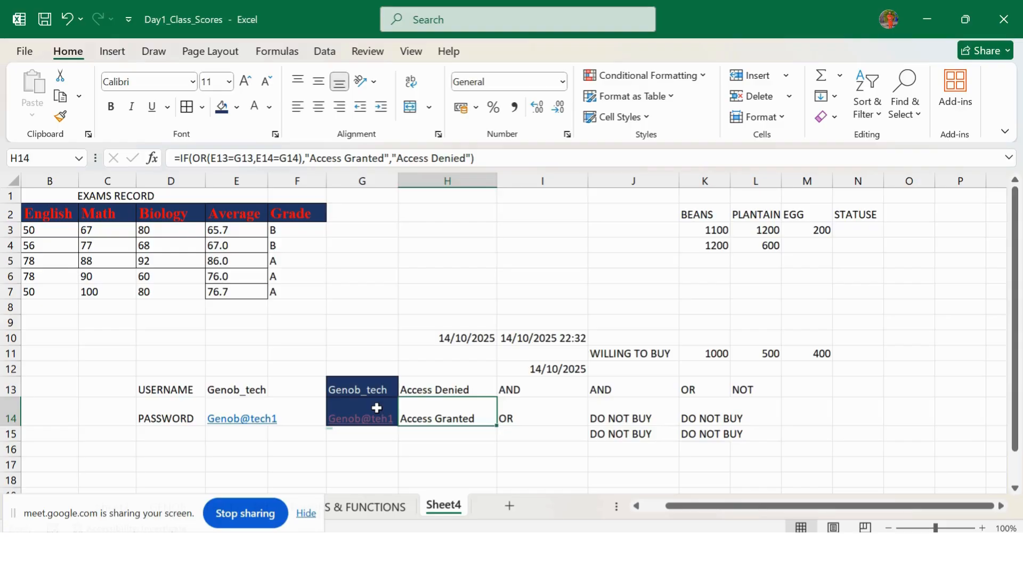
pyautogui.click(393, 407)
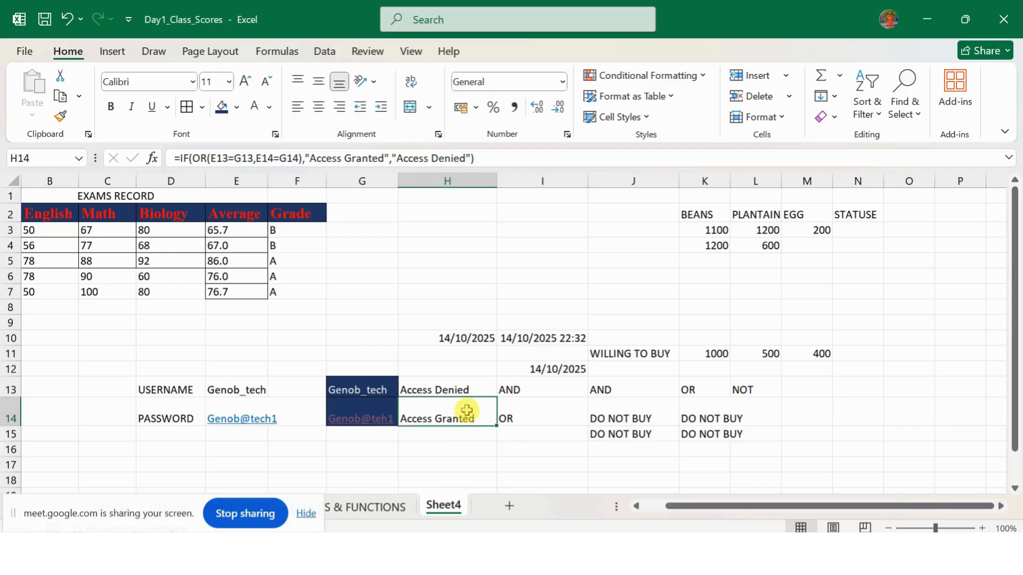
pyautogui.click(436, 393)
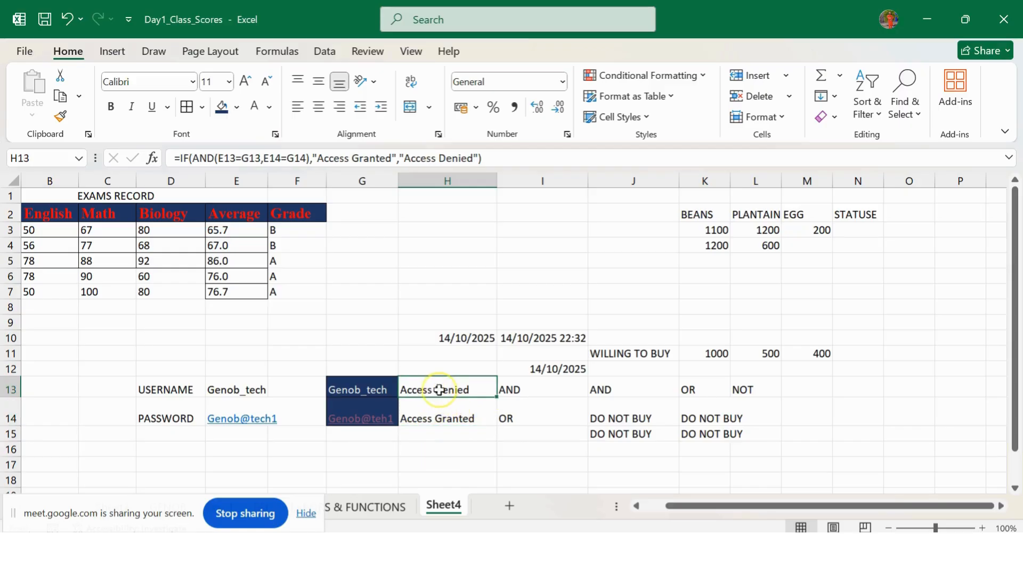
# Step: Insert the missing 'c' into the entered password in G14
pyautogui.click(373, 423)
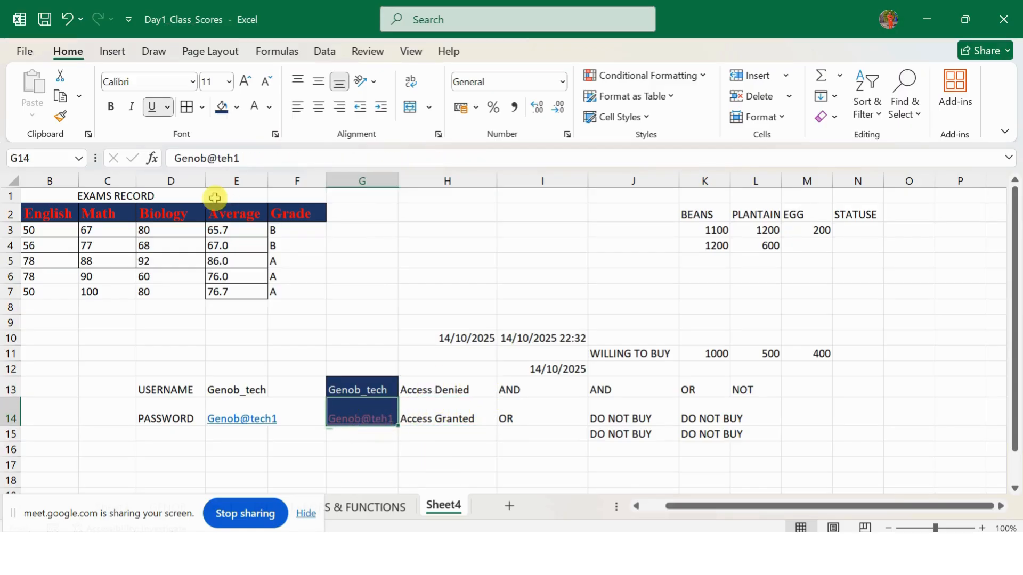
pyautogui.press('Escape')
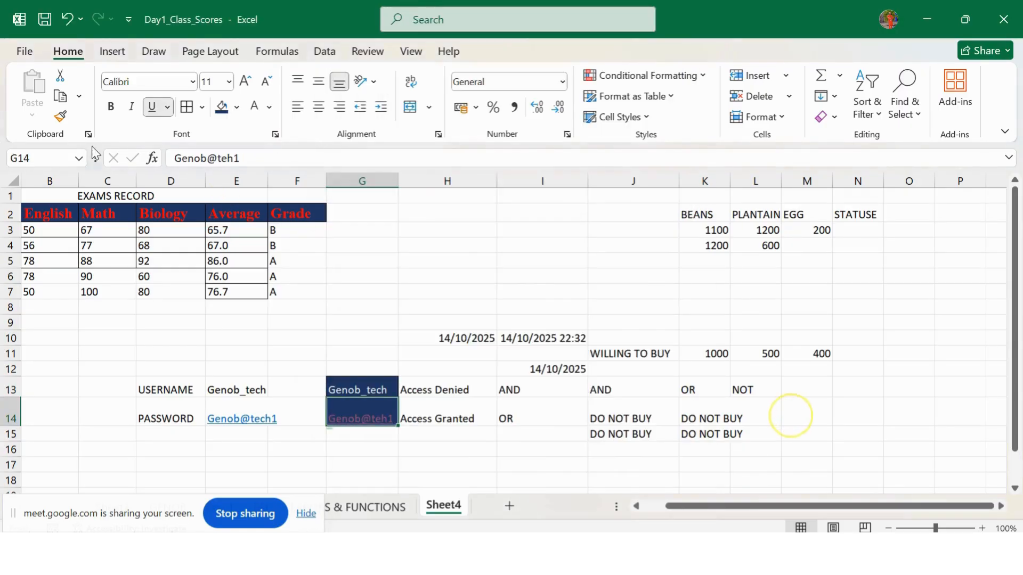
pyautogui.click(227, 160)
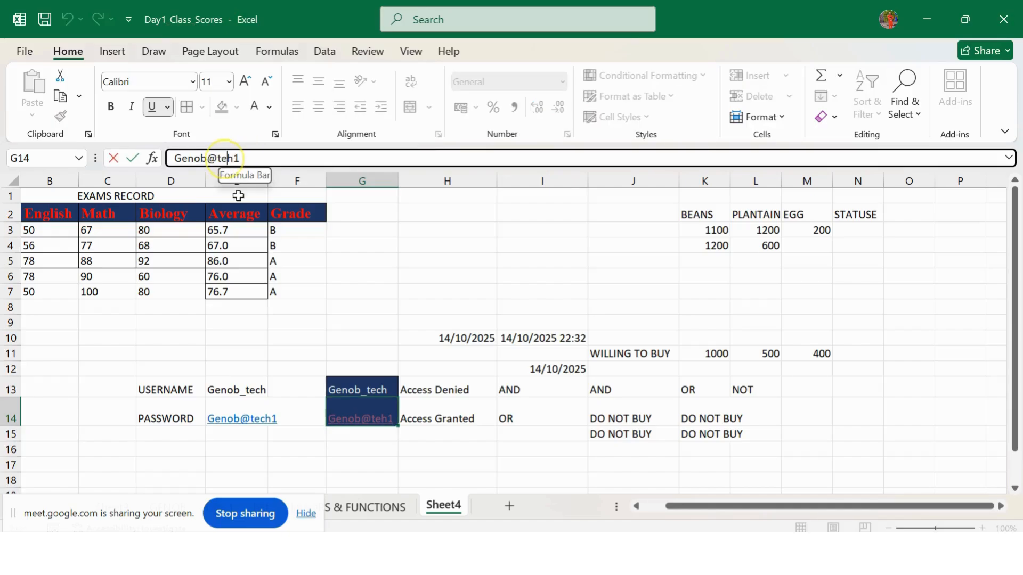
pyautogui.write('c')
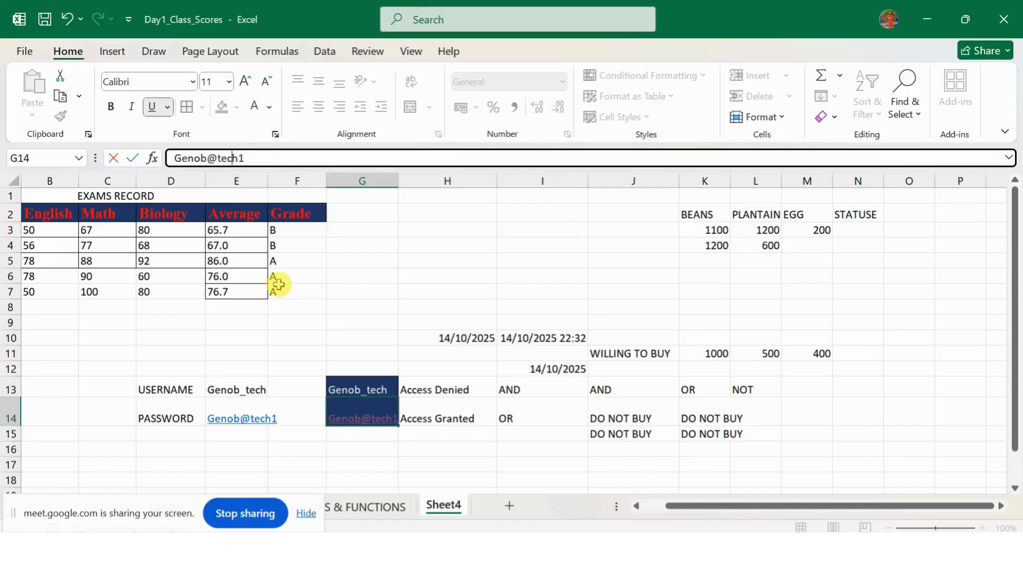
pyautogui.press('Return')
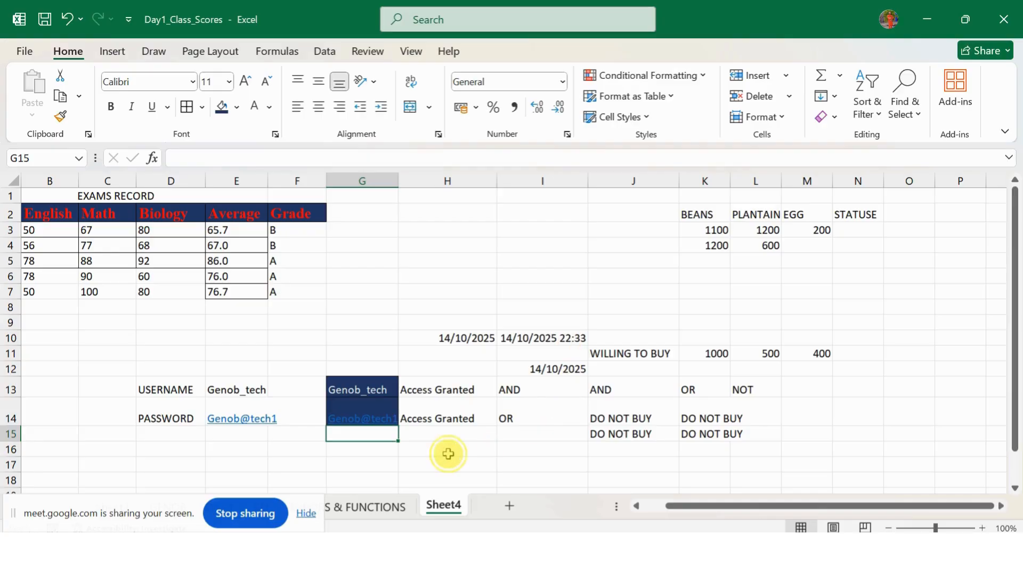
# Step: Remove the underscore from the entered username in G13 so it no longer matches
pyautogui.click(447, 454)
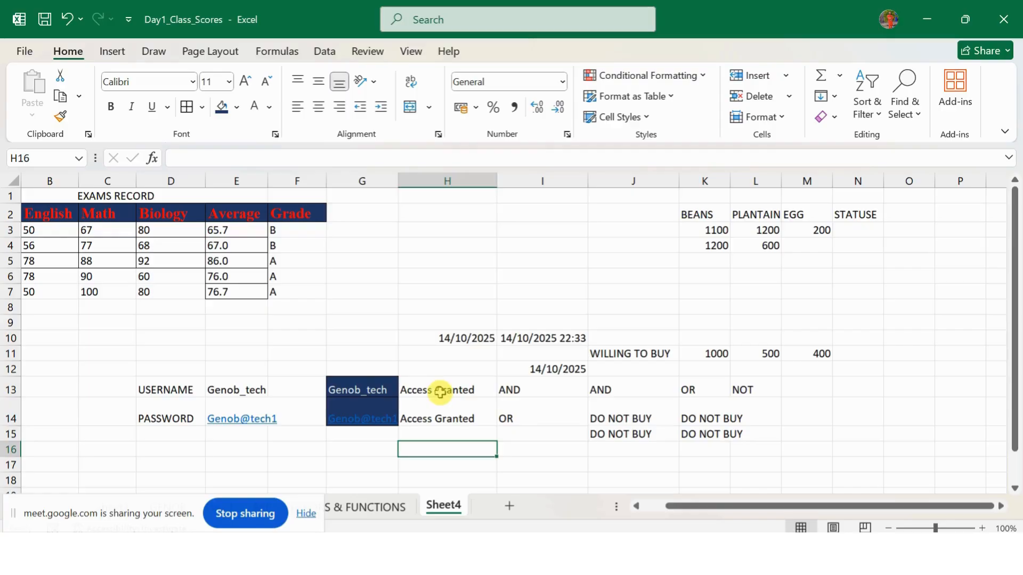
pyautogui.click(387, 392)
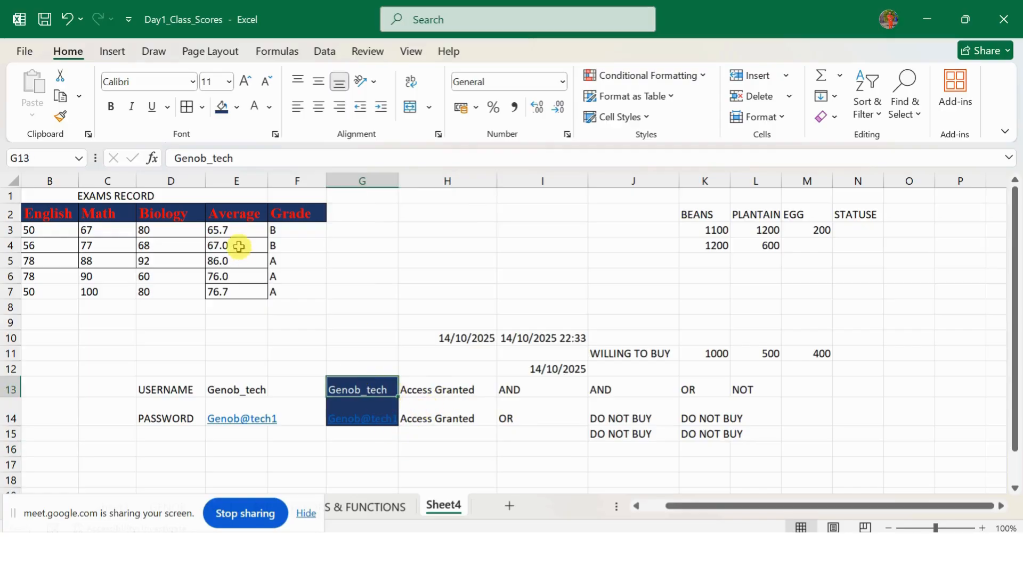
pyautogui.click(207, 159)
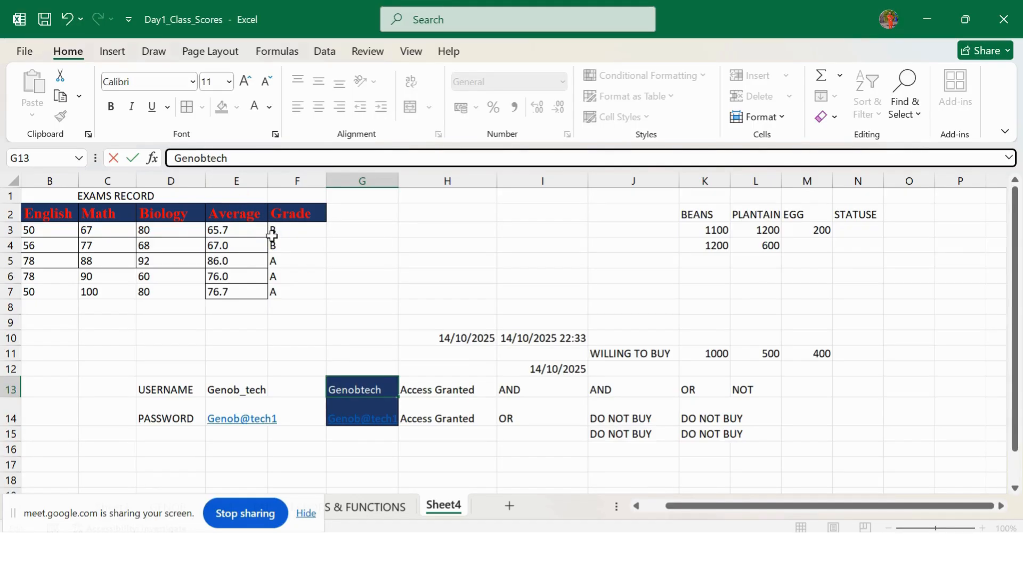
pyautogui.click(413, 353)
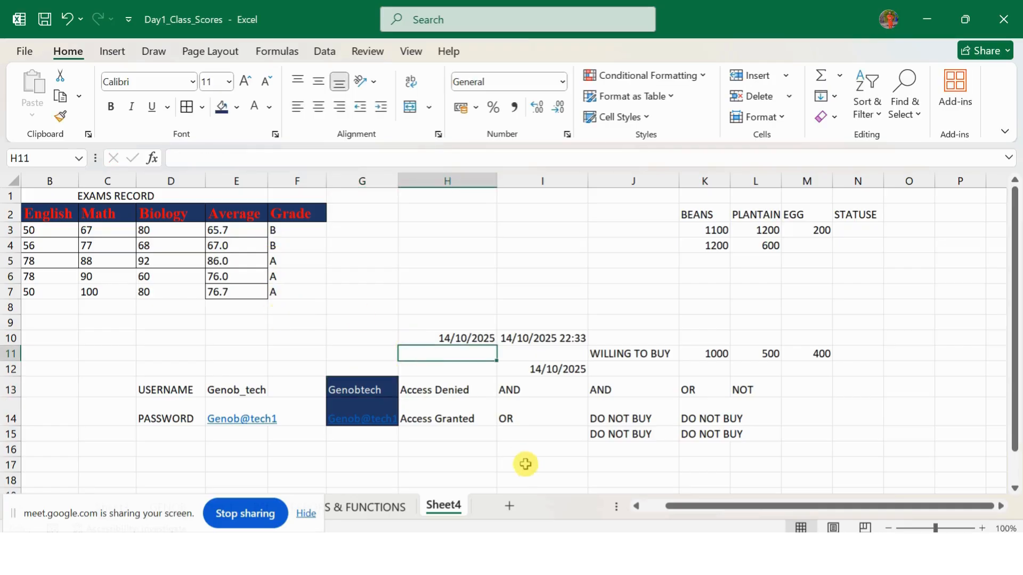